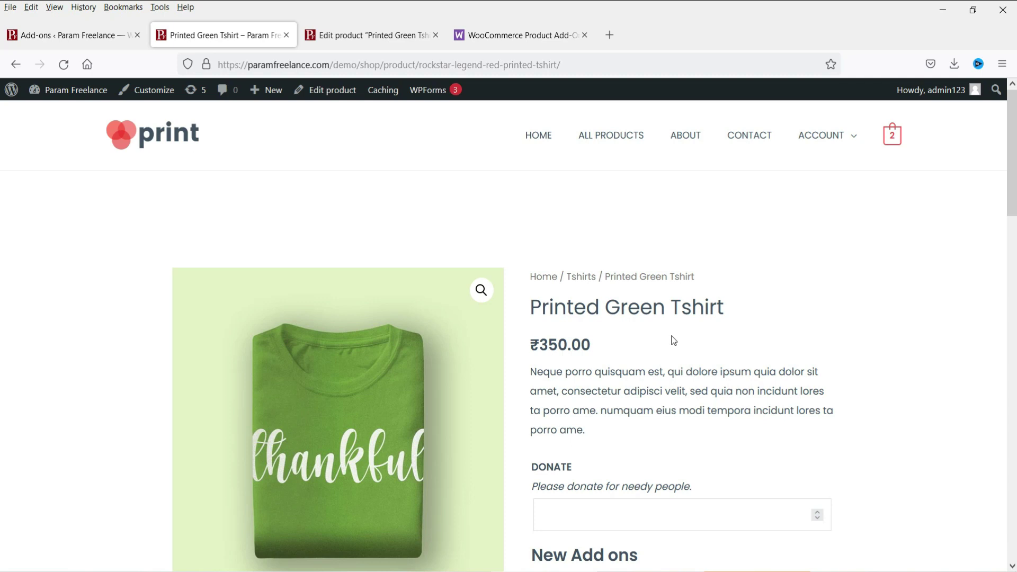
Enter a donation of 10 on the Printed Green Tshirt product page
scroll(615, 294, "down", 1)
scroll(819, 250, "down", 2)
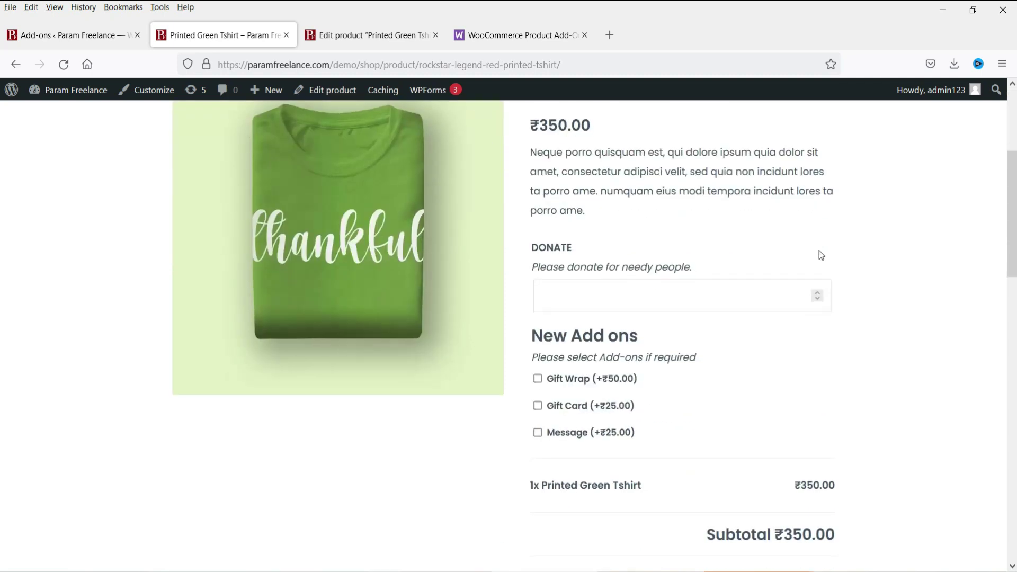
left_click(554, 298)
type("10")
scroll(706, 381, "down", 1)
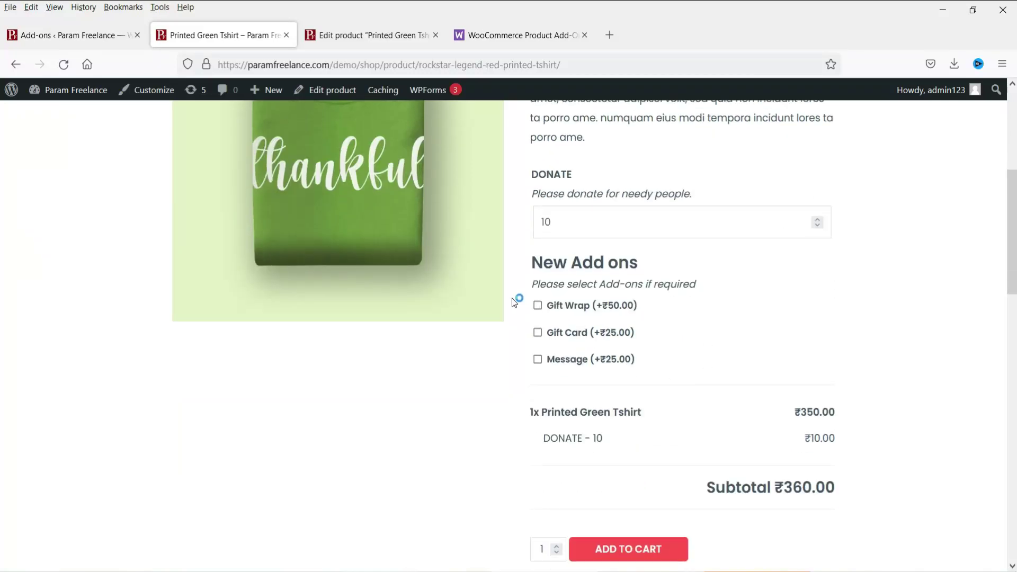
Select the Gift Wrap, Gift Card and Message add-ons for the Printed Green Tshirt
left_click(538, 306)
left_click(539, 332)
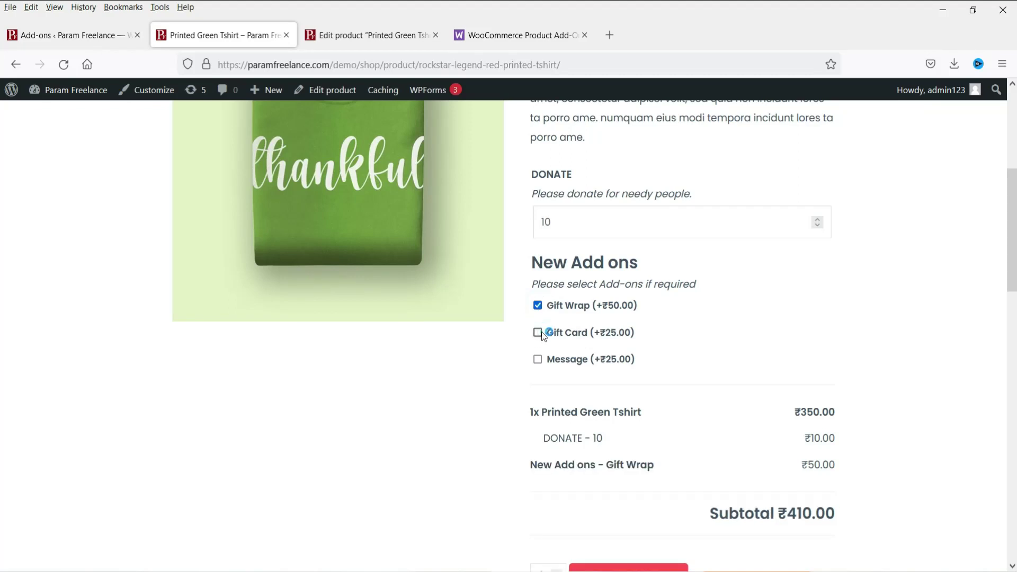
left_click(539, 359)
scroll(715, 313, "up", 4)
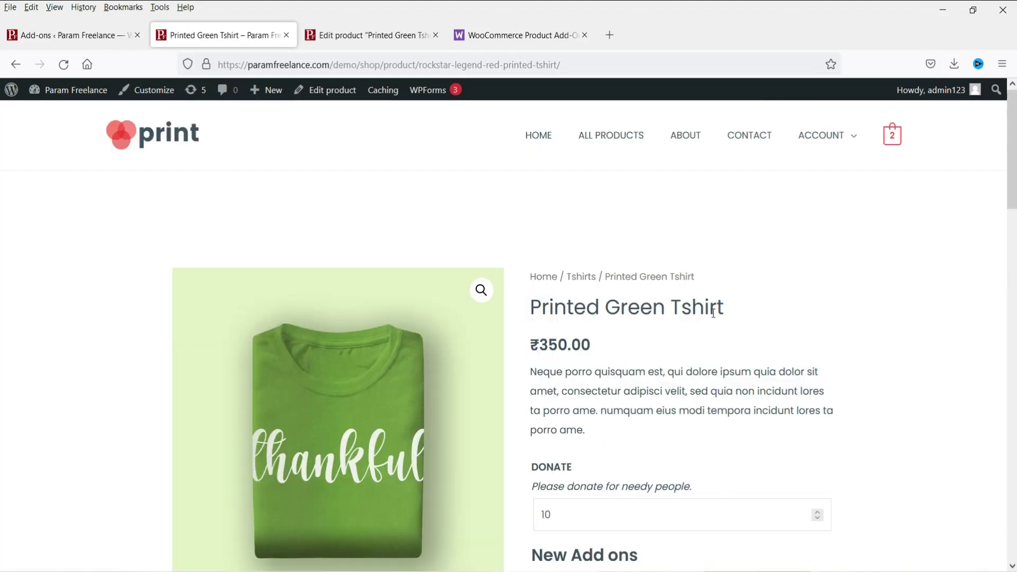
scroll(711, 312, "down", 2)
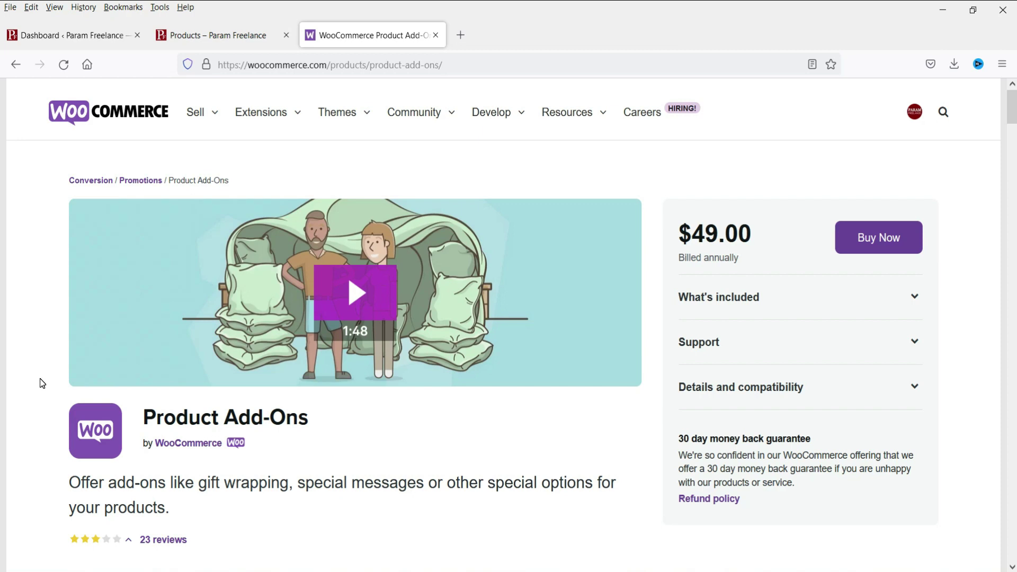
Go to the WordPress dashboard and open the form for uploading a new plugin
key("ctrl+shift+Tab")
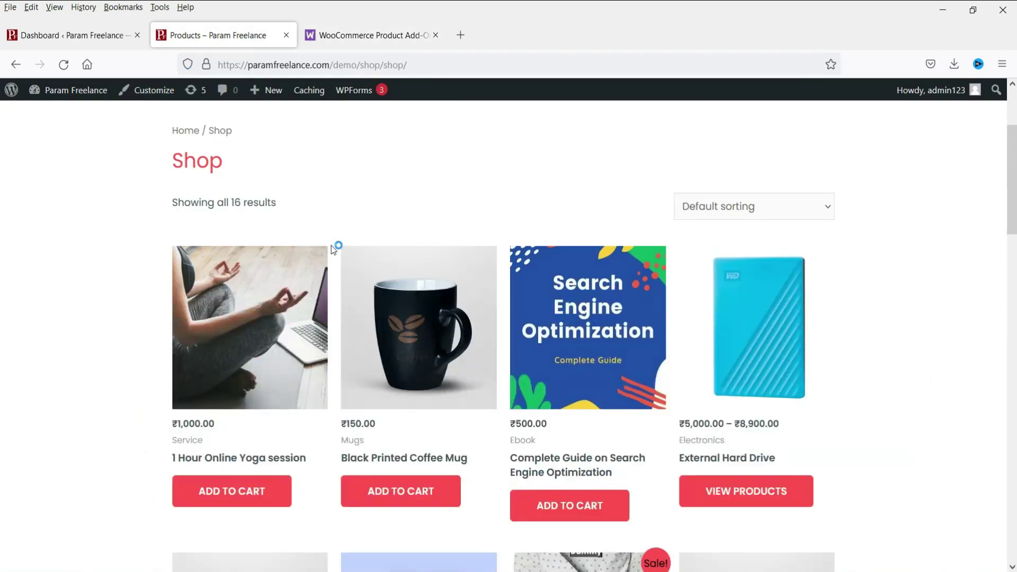
left_click(39, 35)
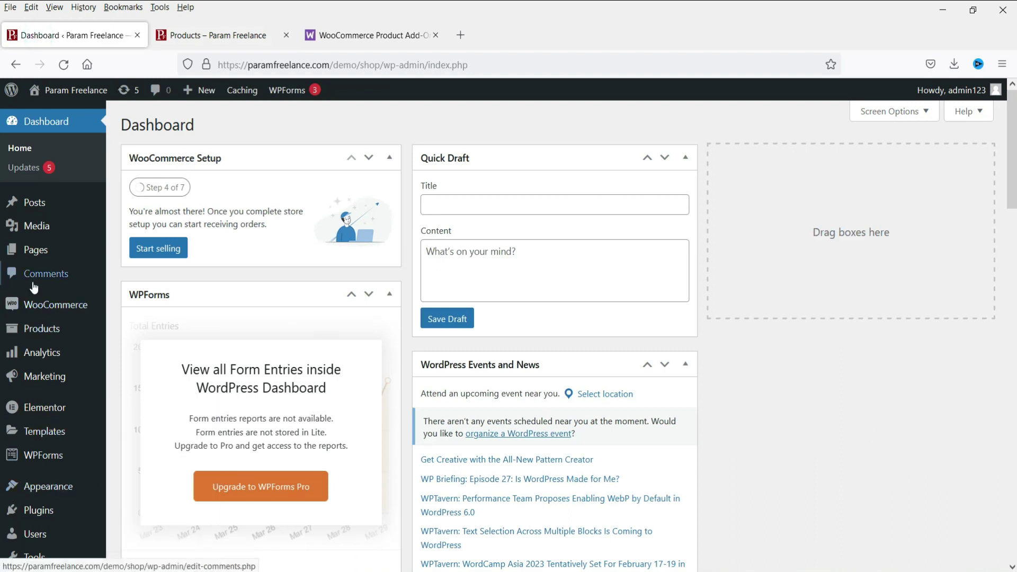
mouse_move(60, 510)
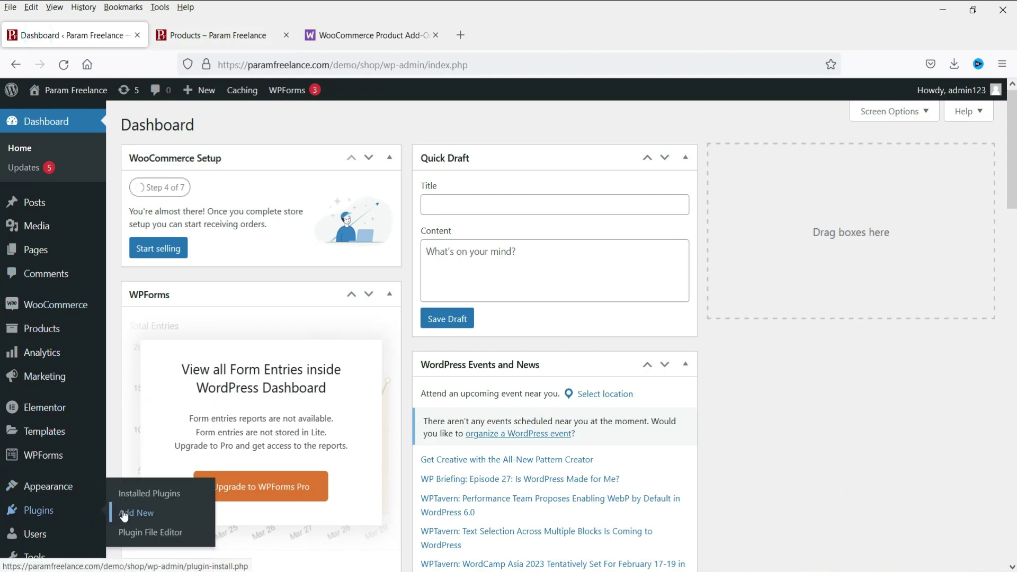
left_click(128, 513)
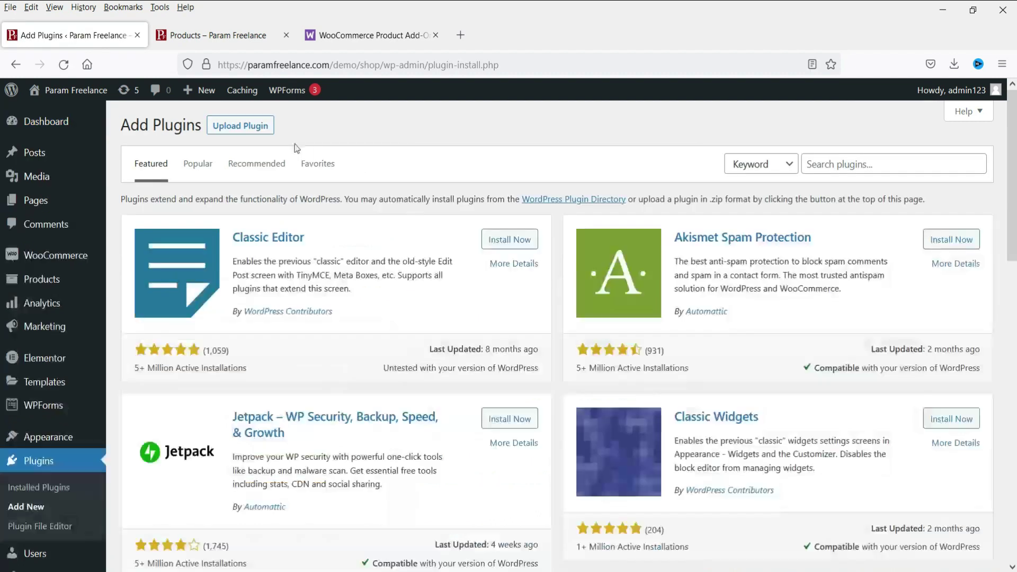
left_click(253, 129)
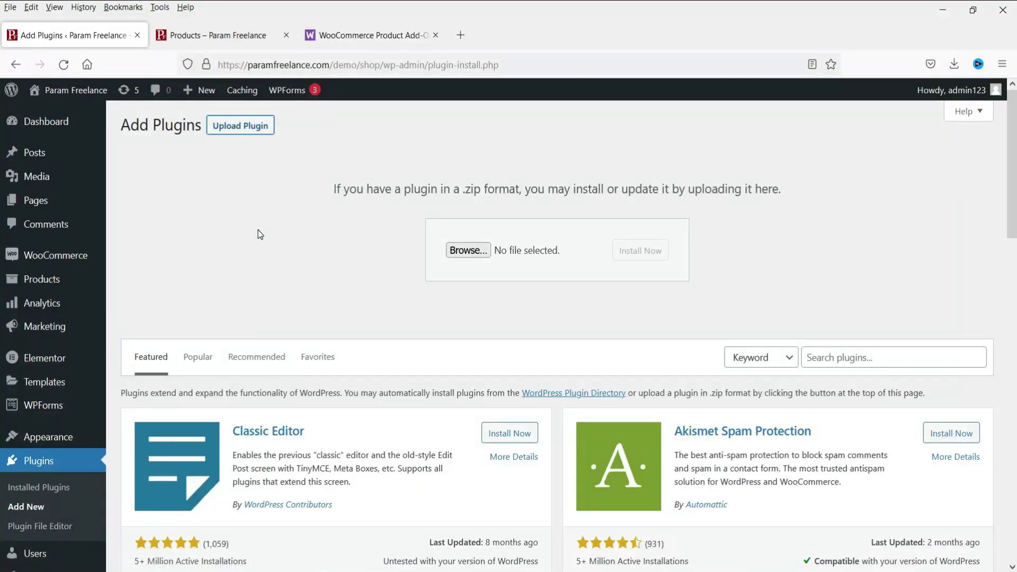
Upload woocommerce-product-addons.4.7.0.zip from the Desktop and install it as a plugin
left_click(469, 251)
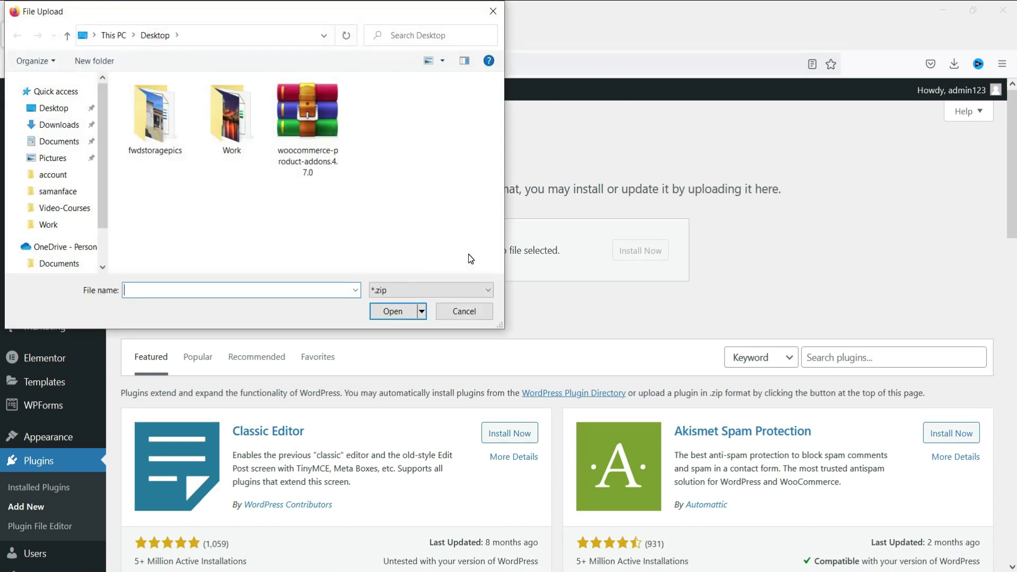
left_click(311, 142)
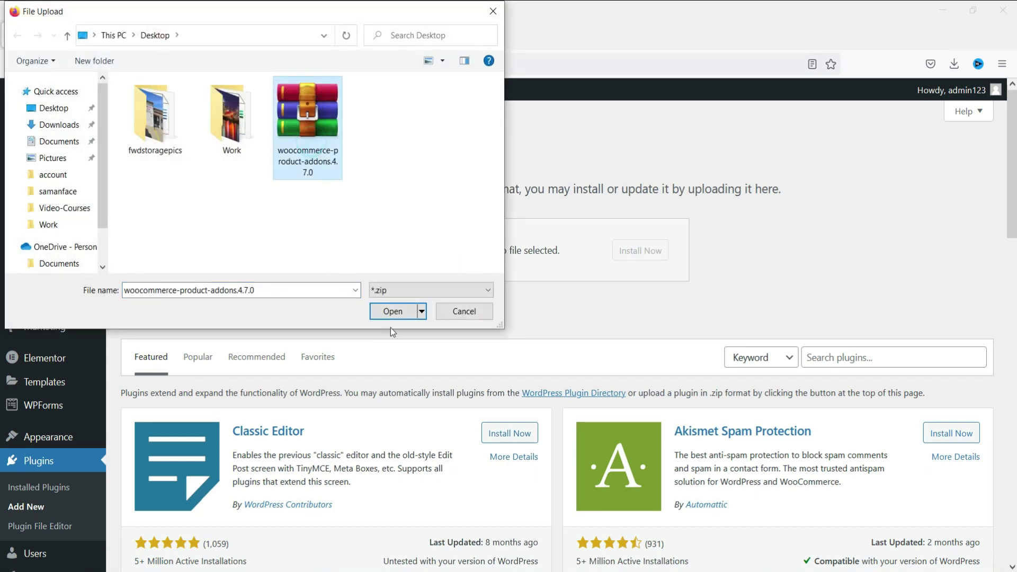
left_click(394, 314)
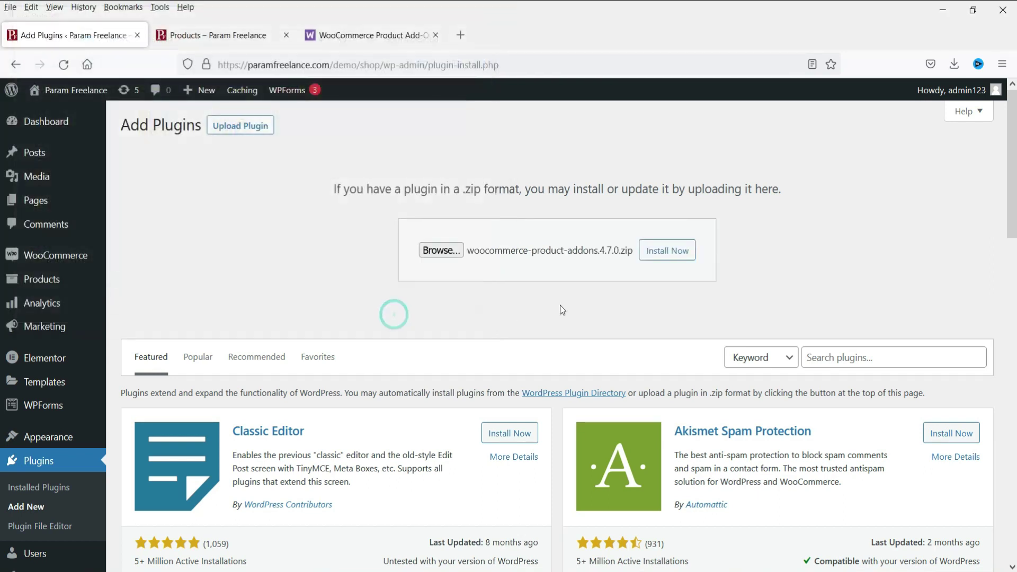
left_click(672, 260)
Return to the plugin installation page and activate the uploaded WooCommerce Product Add-ons plugin
left_click(340, 37)
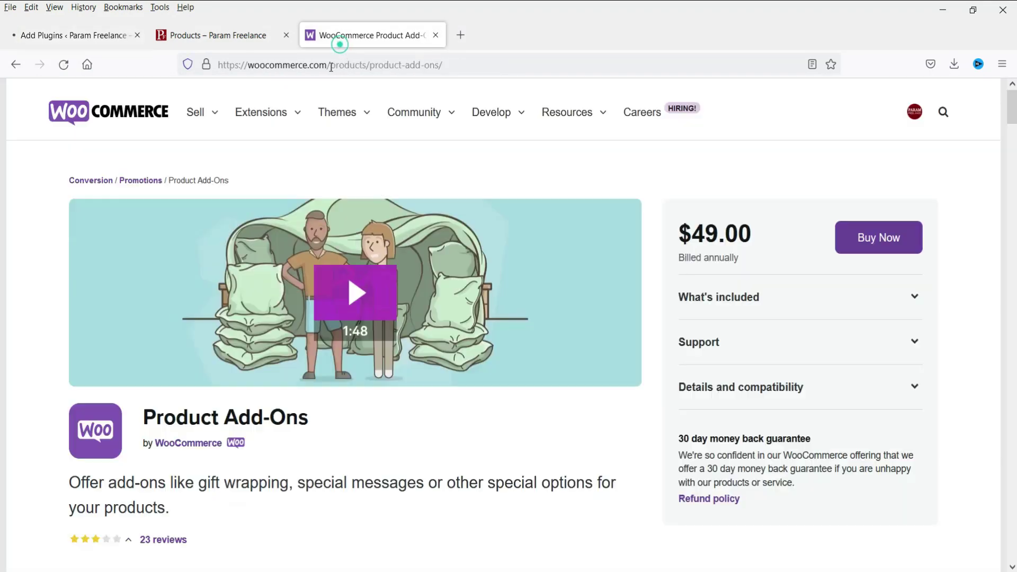
left_click(78, 34)
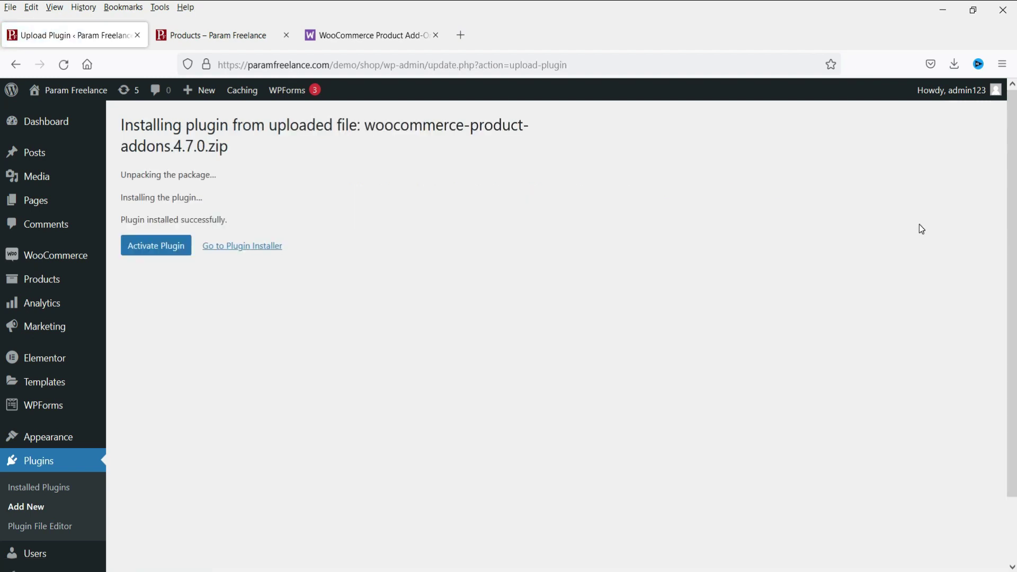
left_click(160, 252)
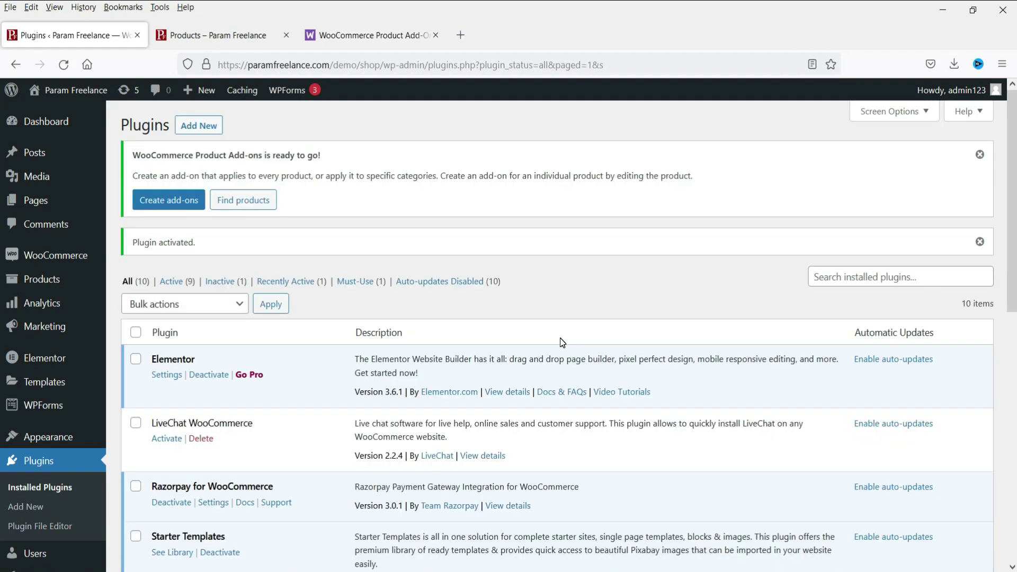
Open the Add-ons page for the store's products in the WordPress admin
mouse_move(71, 265)
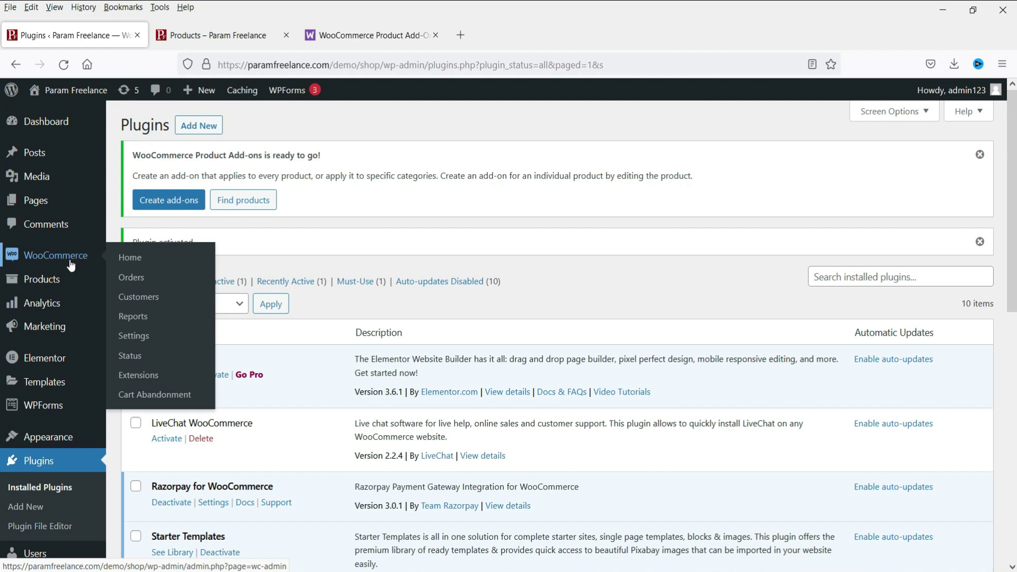
mouse_move(70, 286)
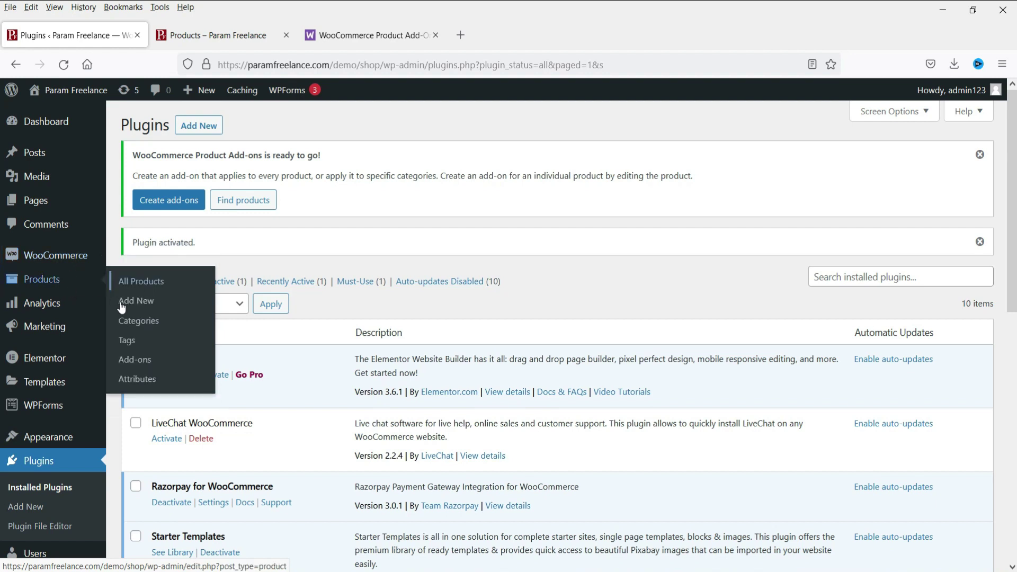
left_click(131, 360)
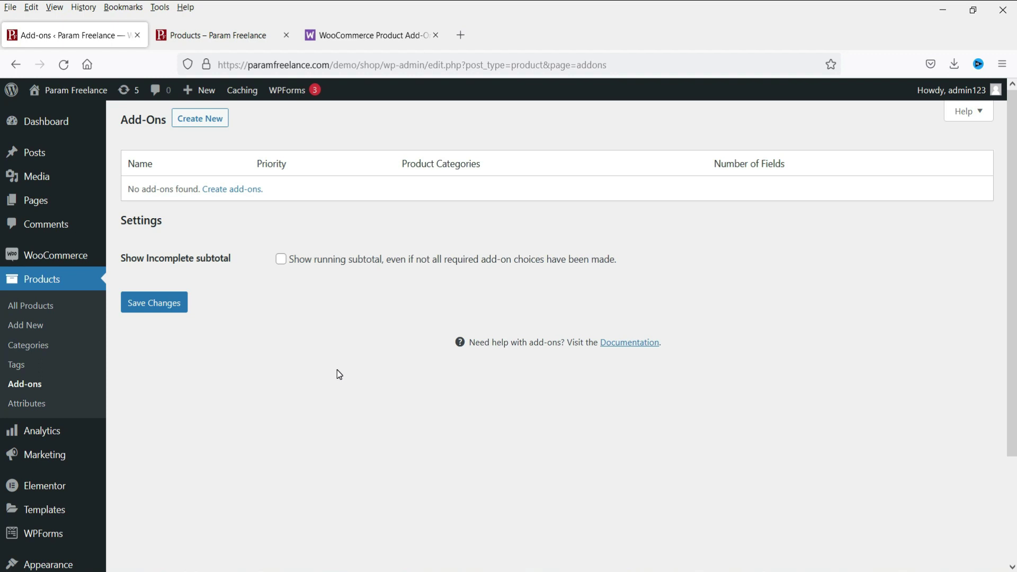
Open the Black Printed Coffee Mug from the shop in a separate tab and close the WooCommerce Product Add-Ons tab
left_click(204, 33)
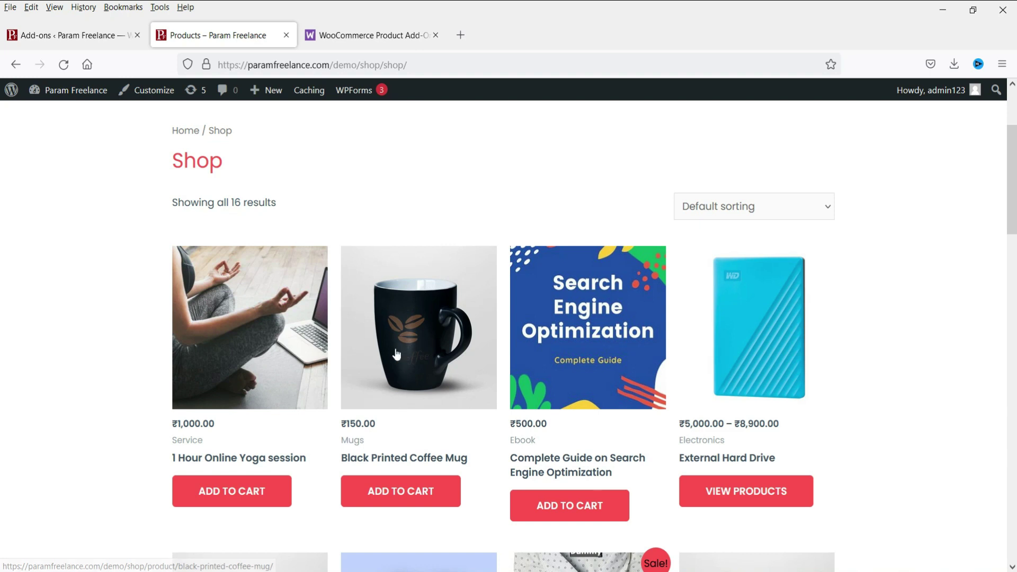
right_click(399, 303)
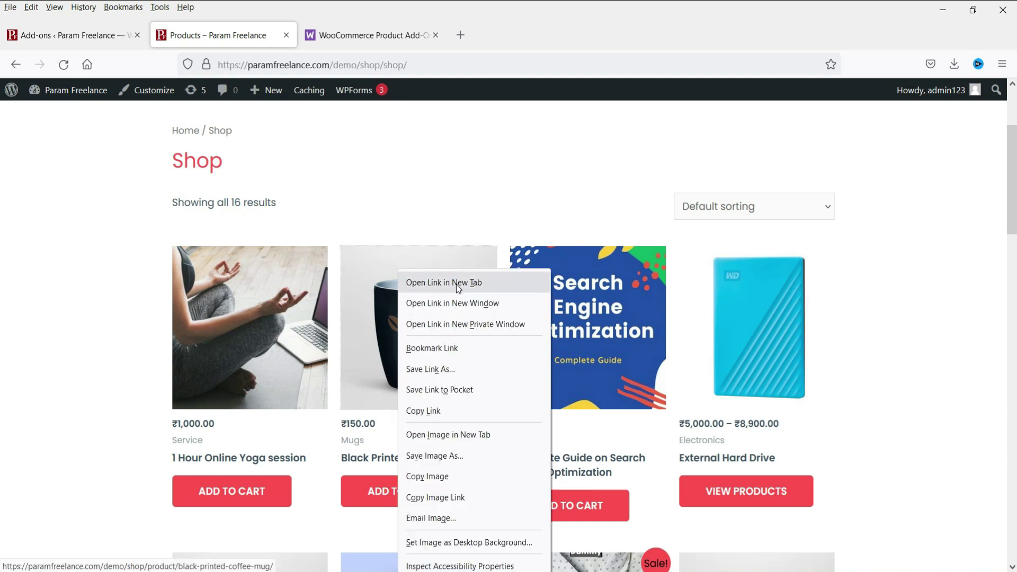
left_click(453, 288)
left_click(372, 37)
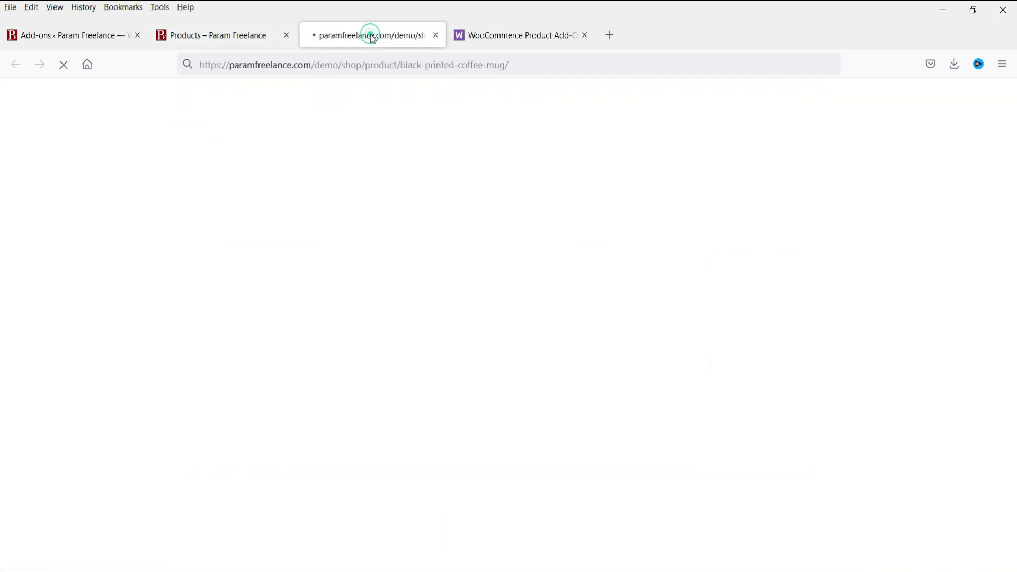
left_click(585, 35)
scroll(776, 398, "down", 4)
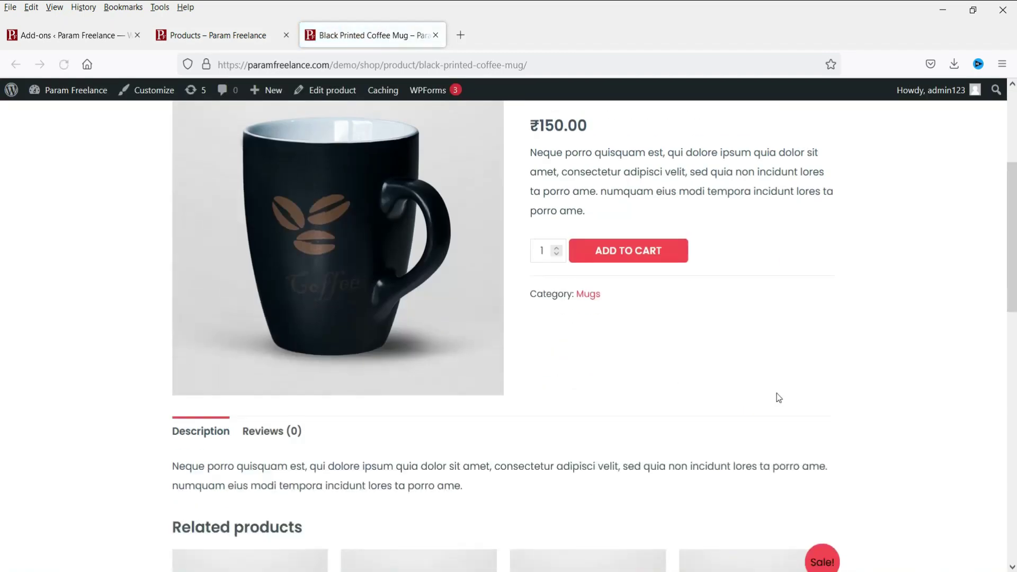
scroll(597, 323, "up", 4)
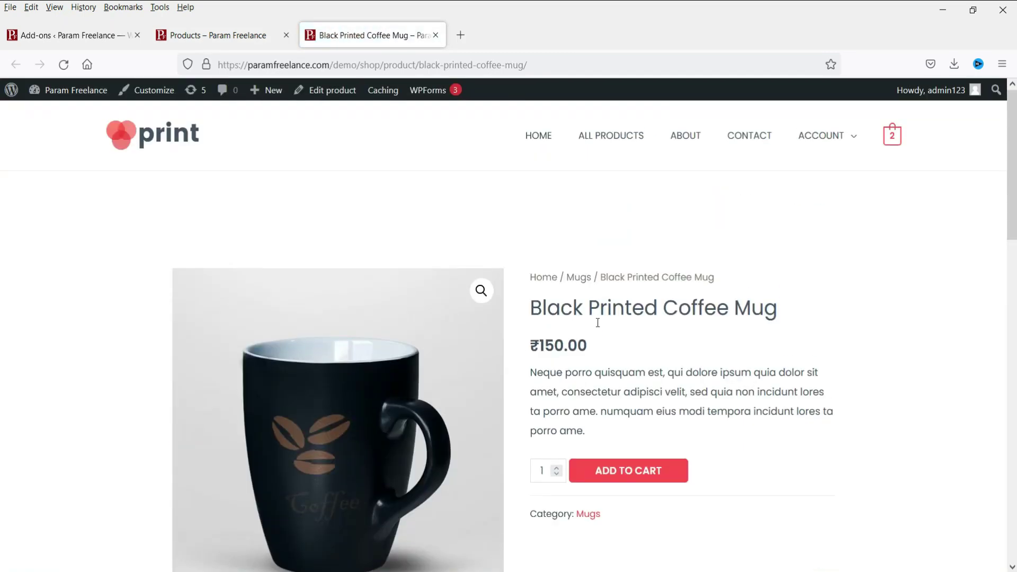
Open the Black Printed Coffee Mug for editing and show the Add-ons settings in its product data
left_click(337, 91)
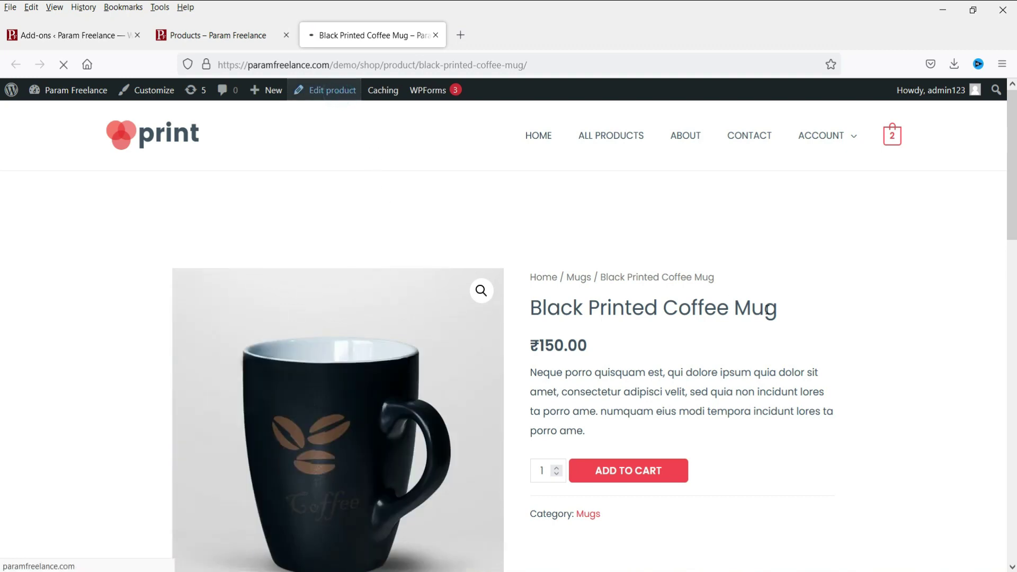
scroll(640, 312, "down", 7)
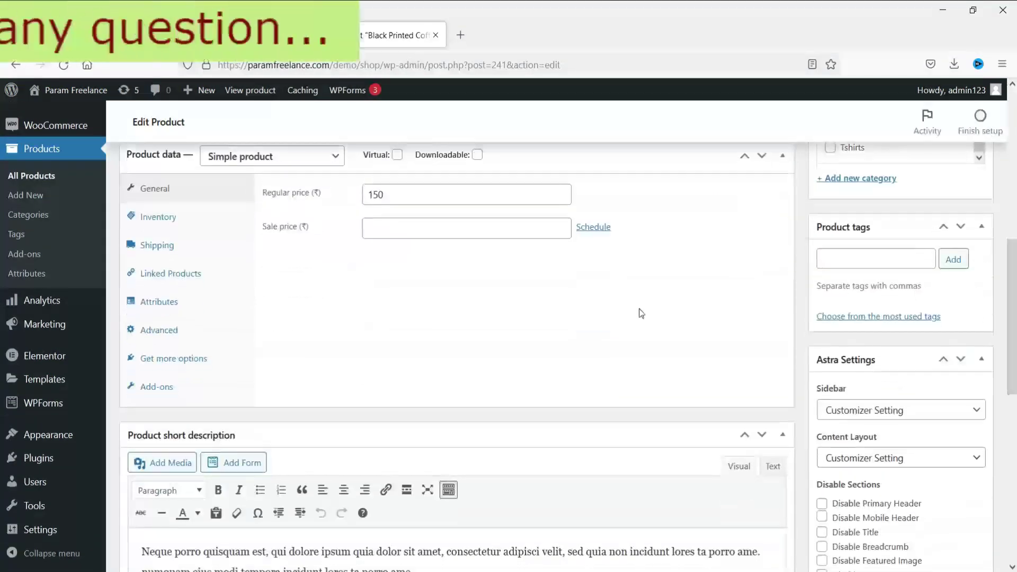
left_click(161, 395)
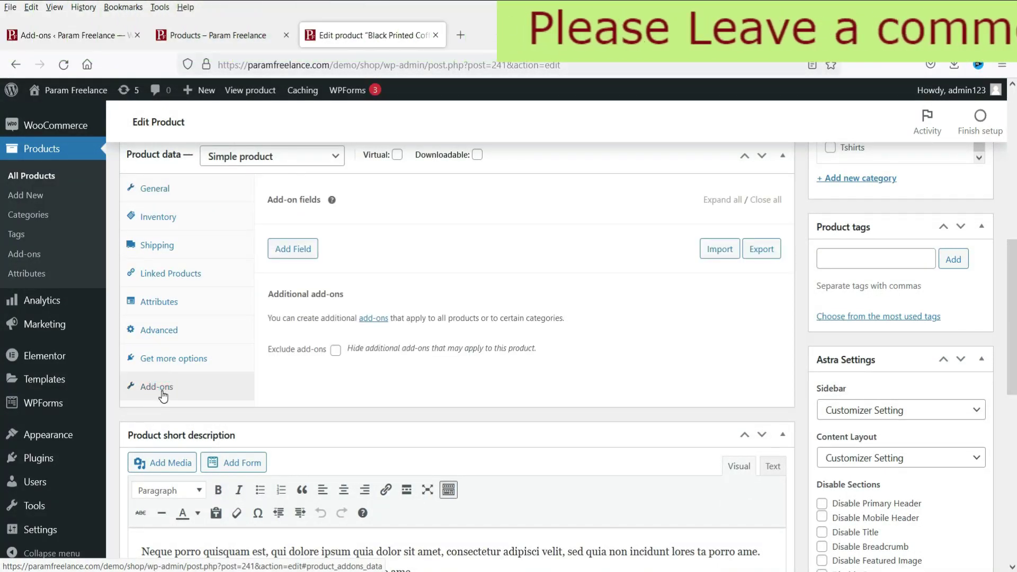
scroll(252, 360, "up", 2)
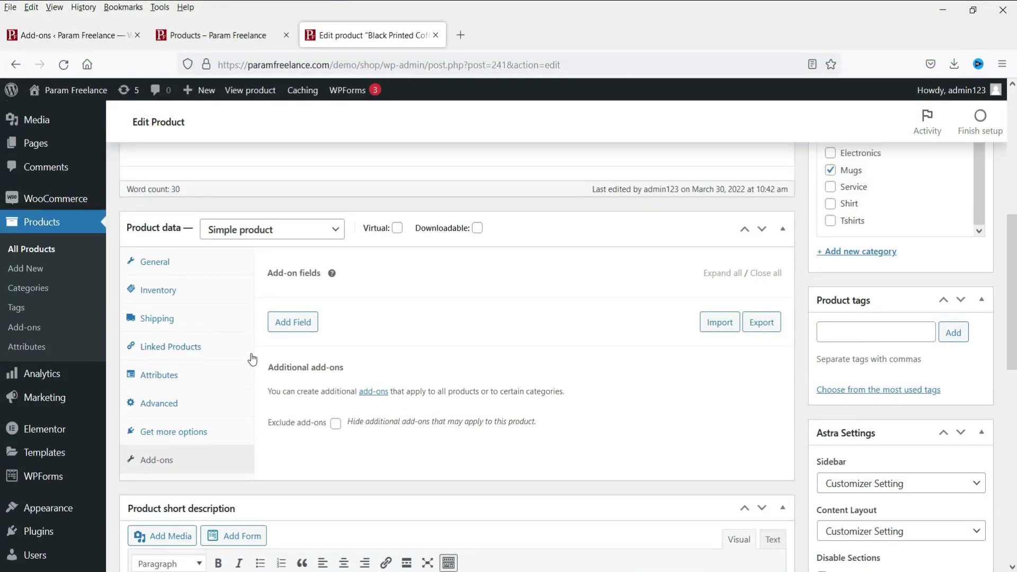
Add an add-on field to the coffee mug and set its type to Short Text
left_click(299, 324)
scroll(609, 318, "down", 3)
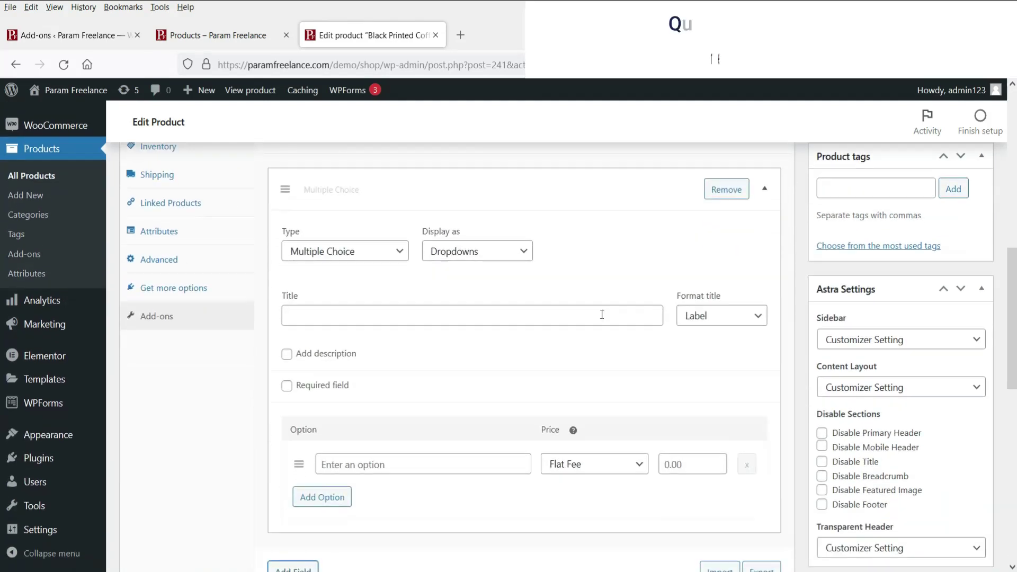
left_click(403, 249)
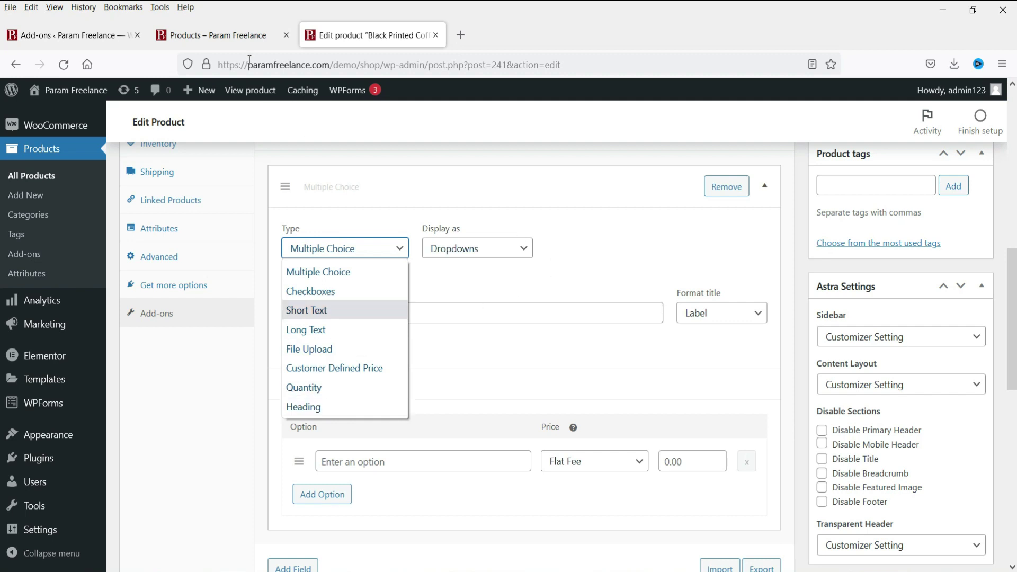
left_click(630, 267)
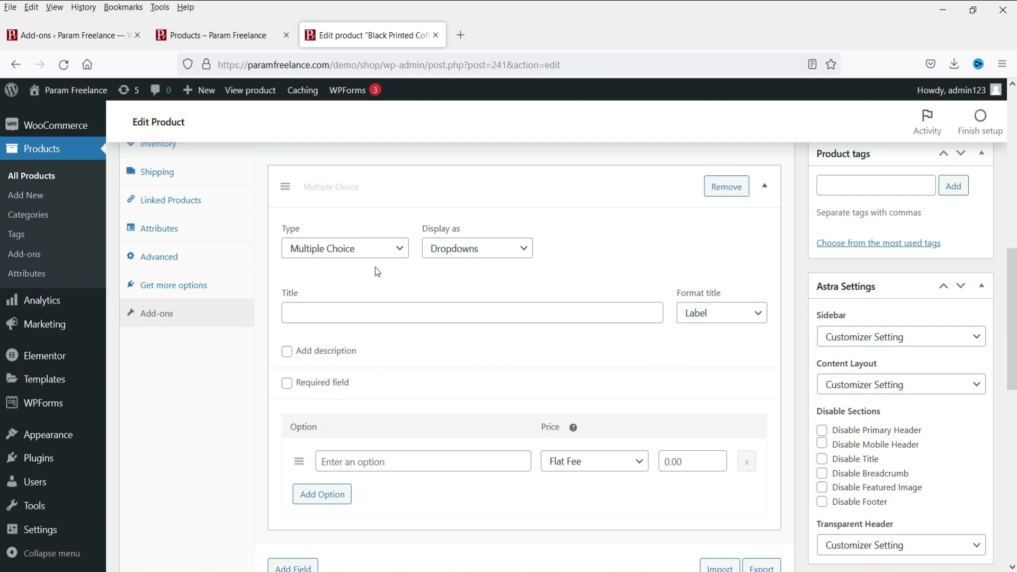
left_click(349, 257)
left_click(353, 313)
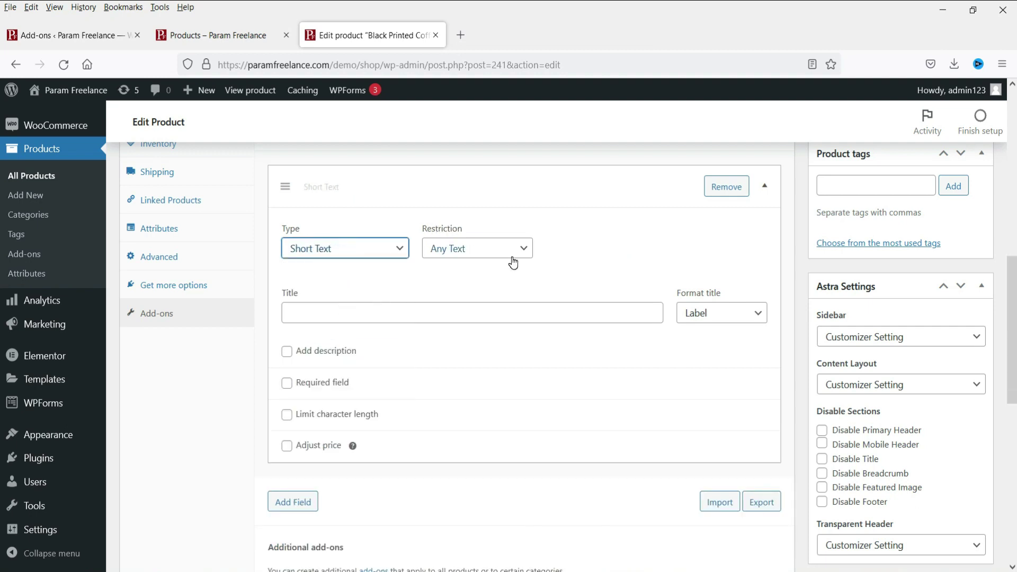
Open the coffee mug's public product page from its permalink in a new tab and switch to it
scroll(512, 259, "up", 15)
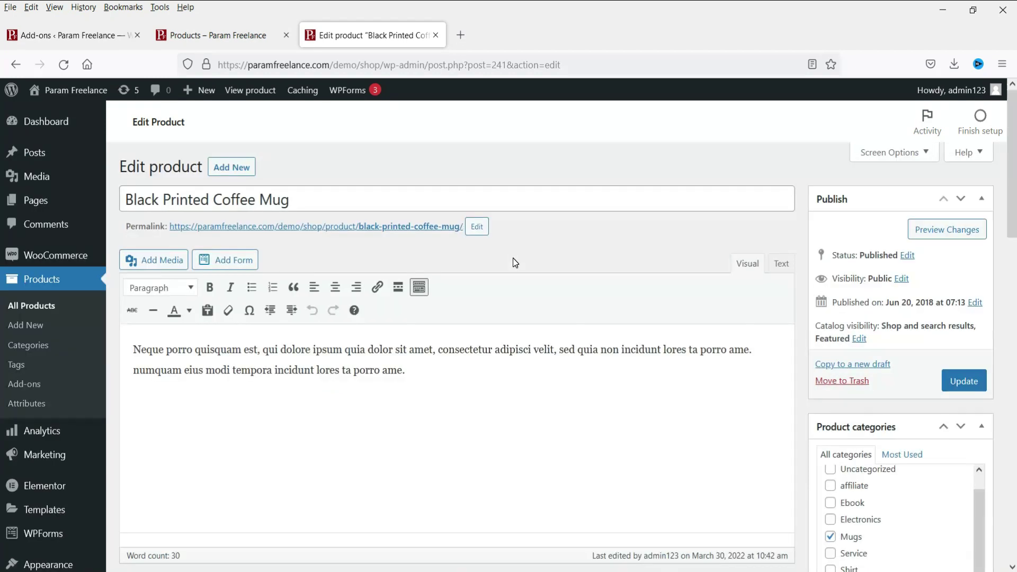
right_click(368, 226)
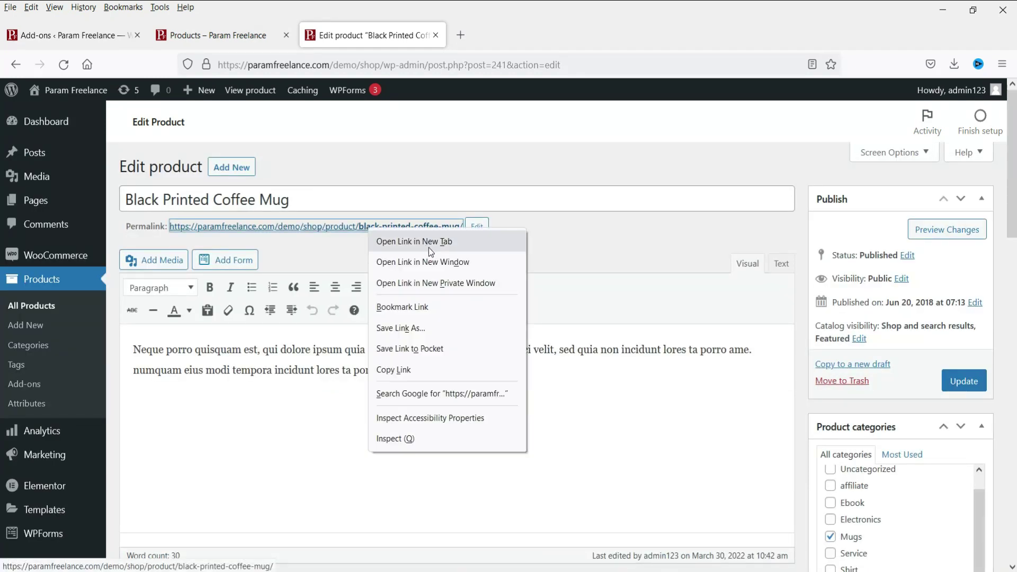
left_click(434, 249)
left_click(513, 40)
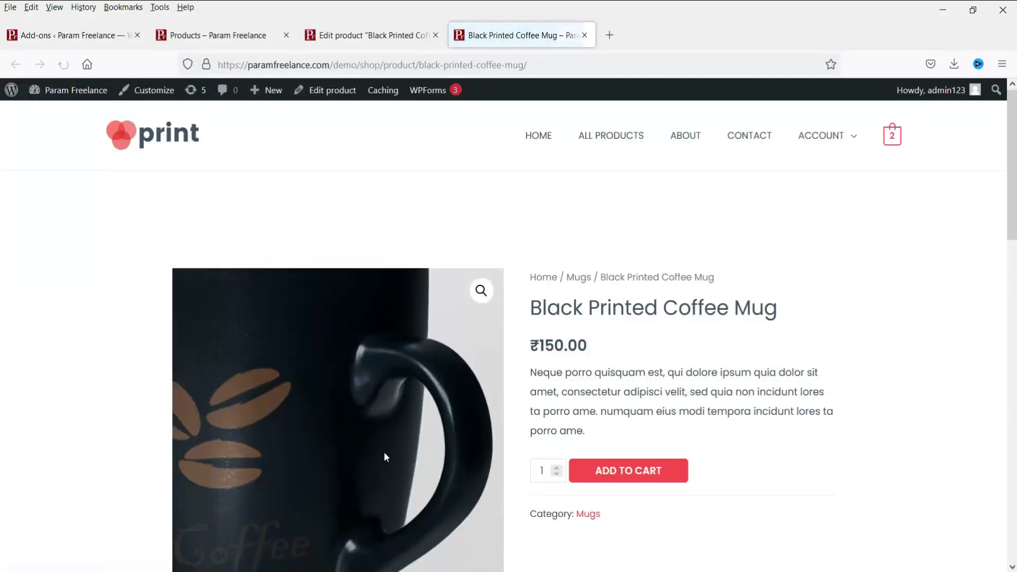
Look over the mug's public page, return to its product editor and keep the Short Text field's restriction at Any Text
scroll(843, 364, "down", 2)
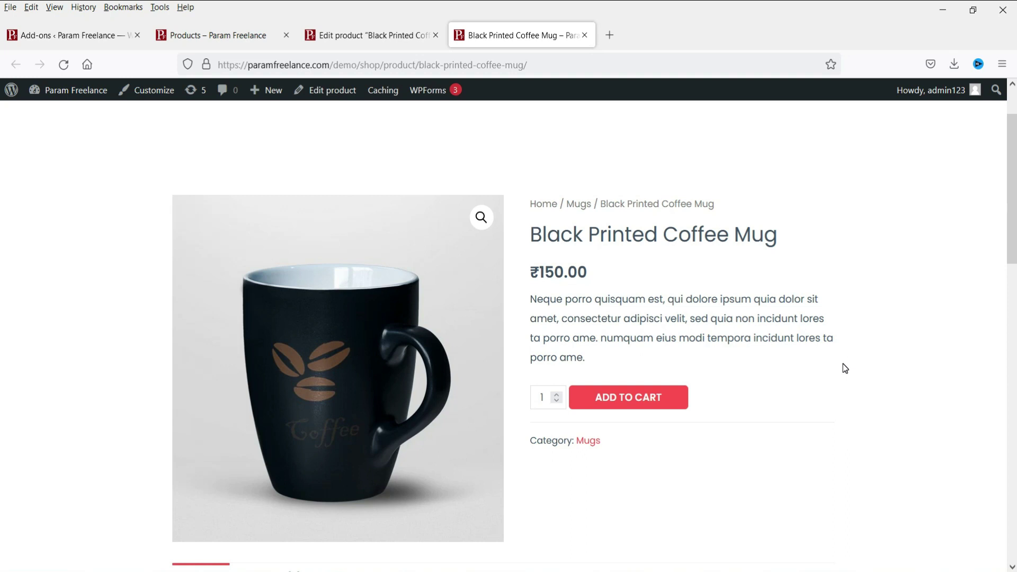
left_click(330, 44)
scroll(493, 329, "down", 5)
scroll(493, 329, "down", 3)
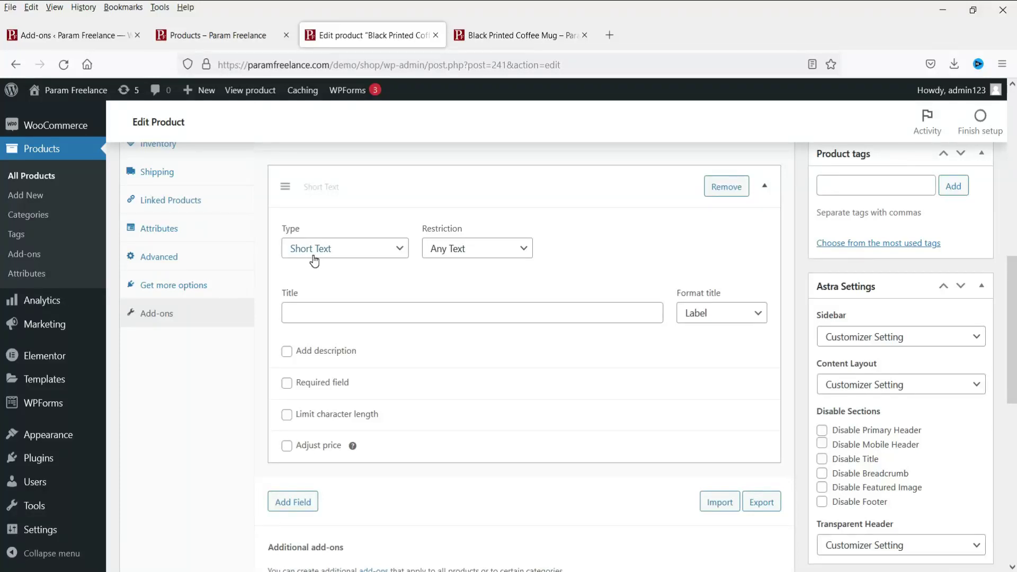
left_click(483, 248)
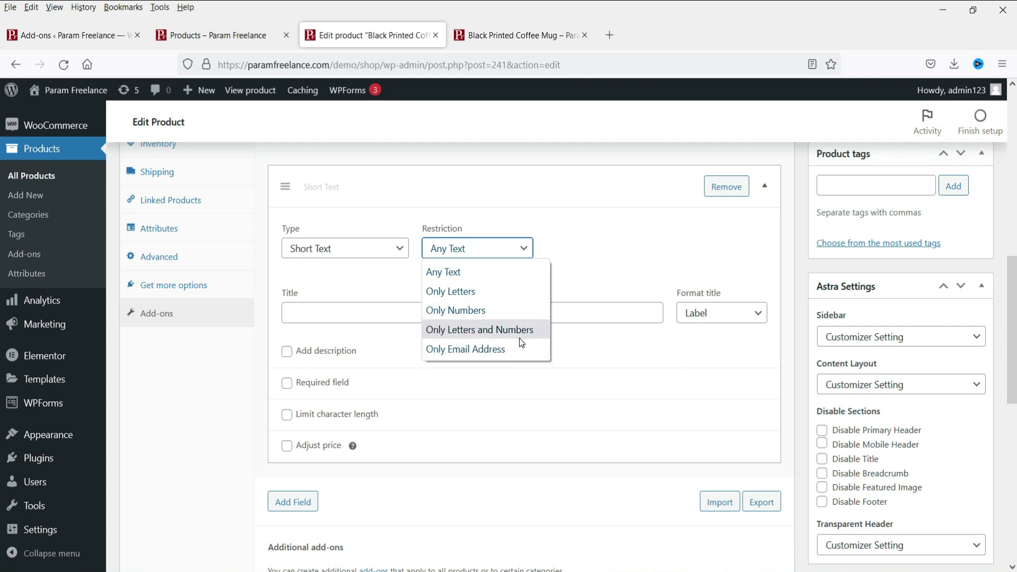
left_click(510, 272)
Title the Short Text add-on field "Your Title" and keep its title format as Label
left_click(471, 309)
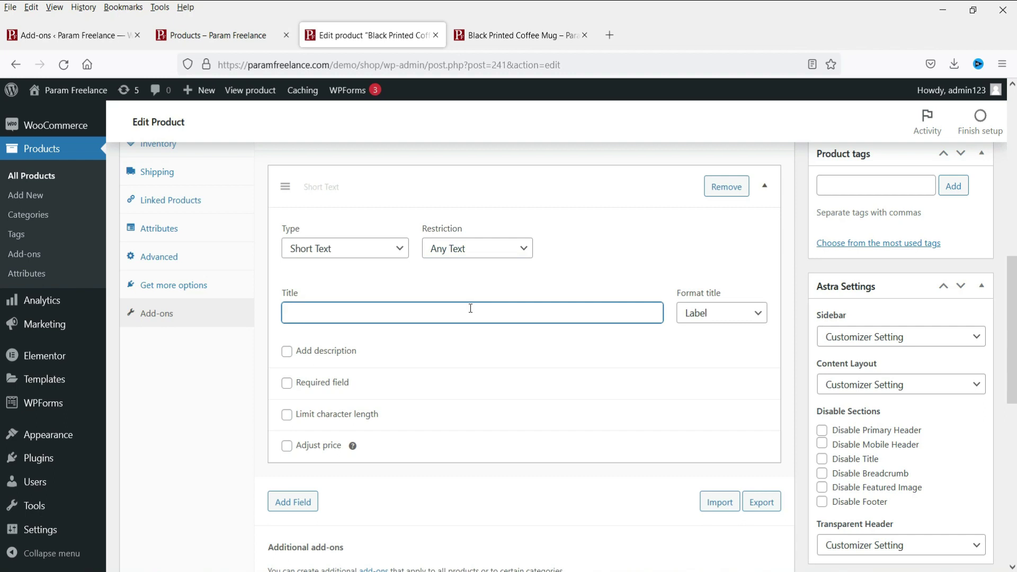
type("Your Title")
left_click(756, 314)
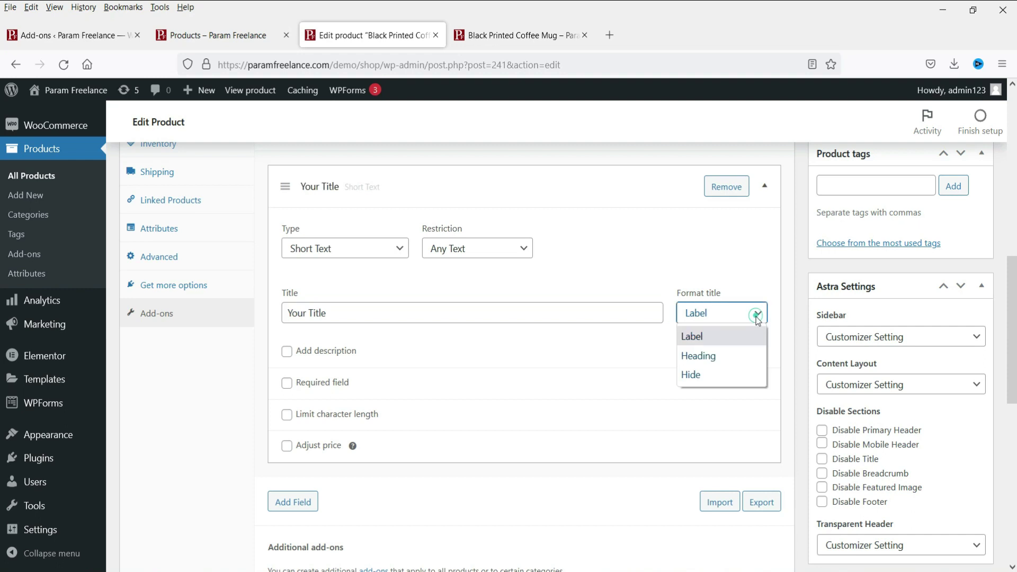
left_click(741, 342)
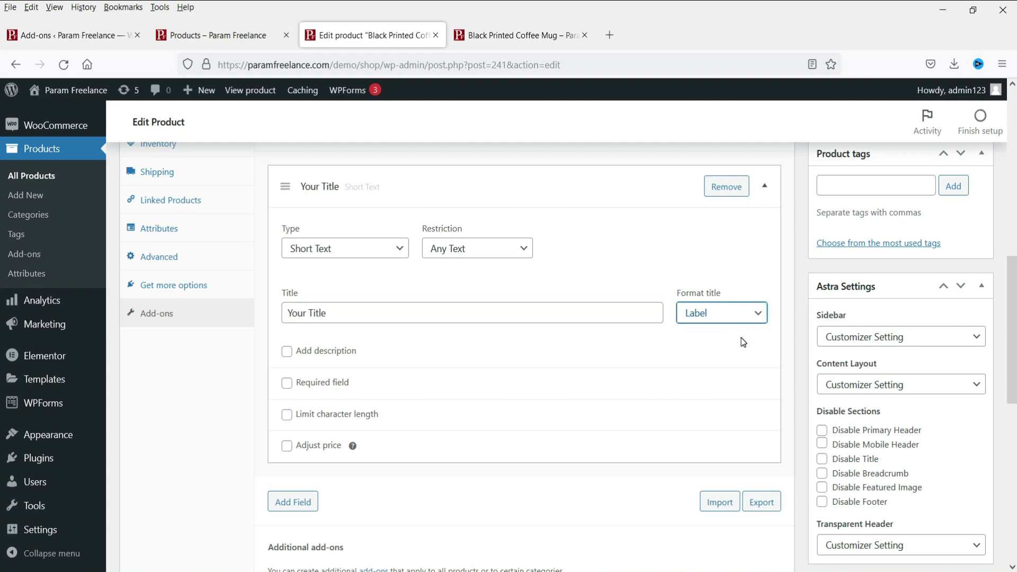
Add the description "Please send your title to print on the Coffee Mug" to the Your Title field and make it required
left_click(287, 352)
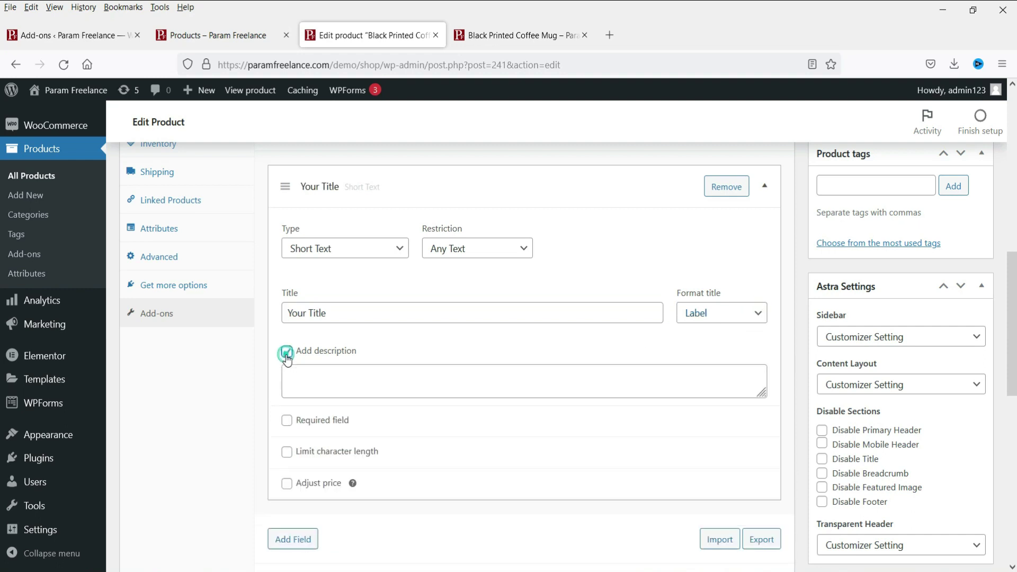
left_click(330, 385)
type("Please")
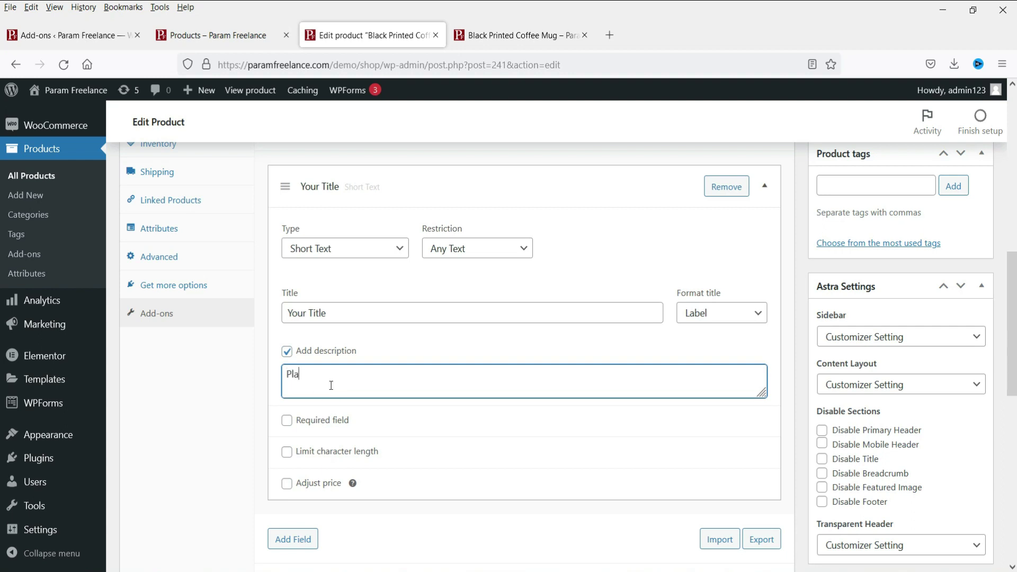
type(" send your title to print on the")
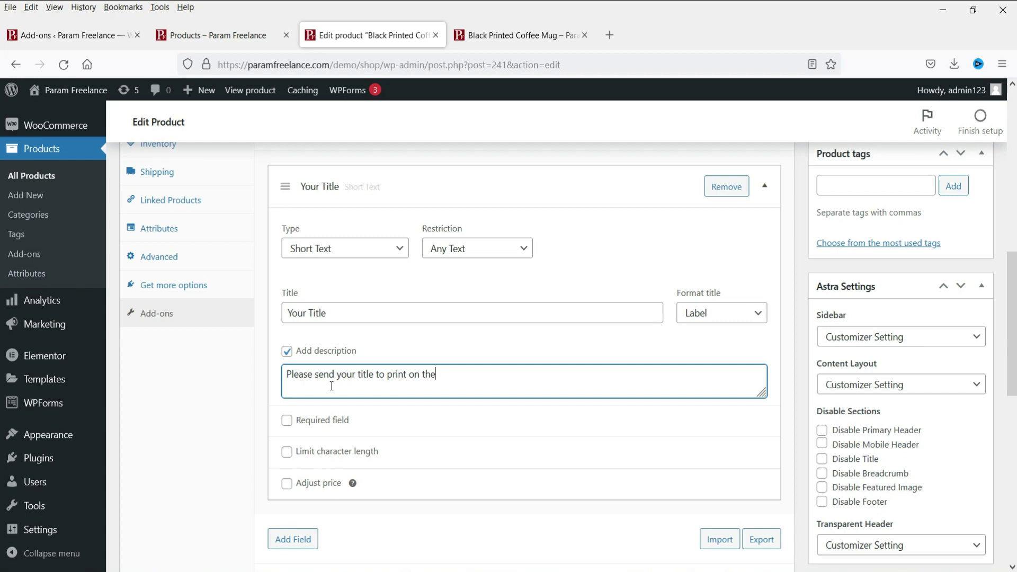
type(" Coffee Mug")
left_click(429, 416)
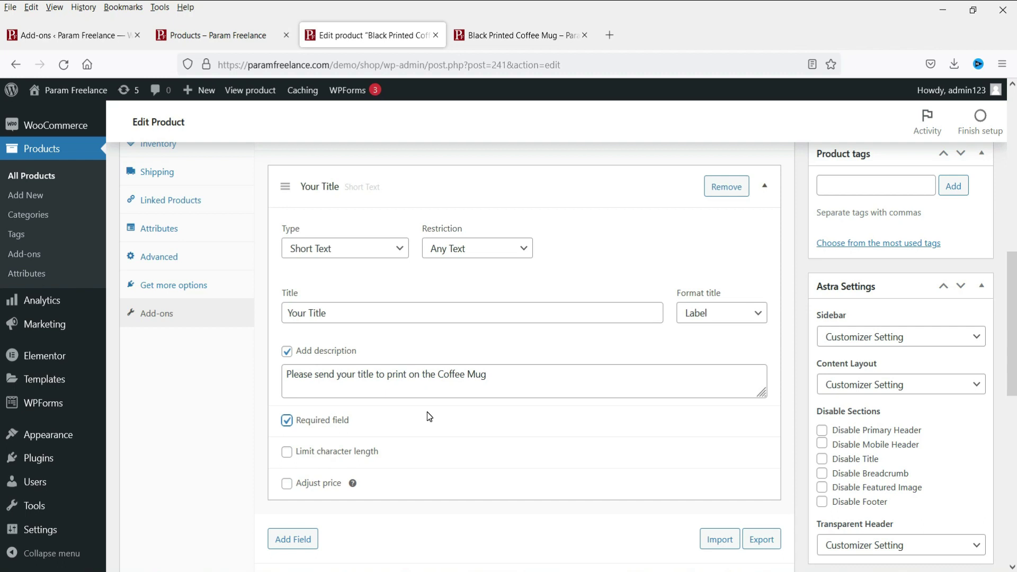
Limit the Your Title field's character length with a minimum of 20
scroll(390, 420, "down", 3)
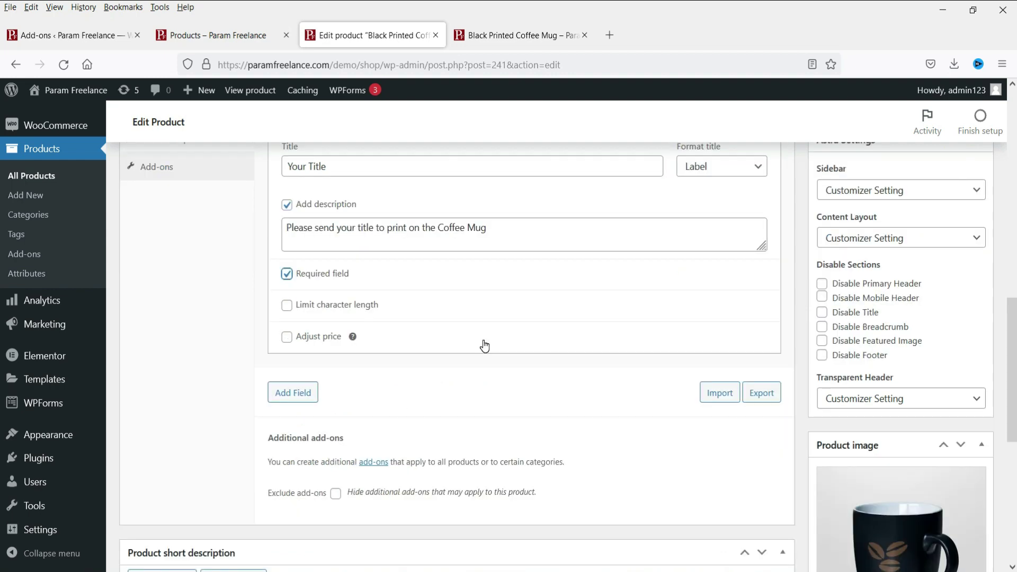
left_click(288, 306)
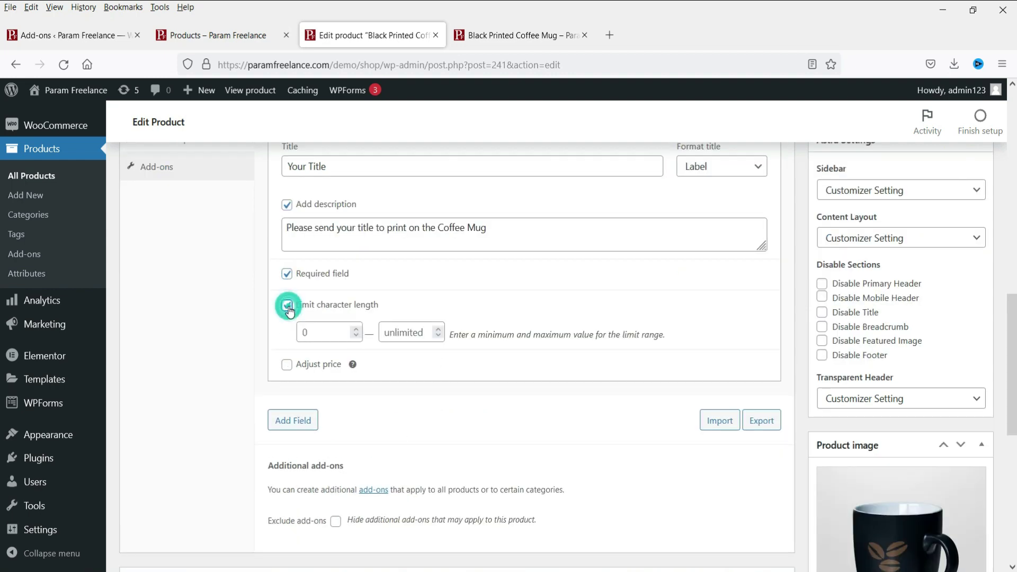
left_click(306, 332)
type("20")
Enable price adjustment for the Your Title field with a flat fee of 50
left_click(287, 364)
scroll(390, 338, "down", 1)
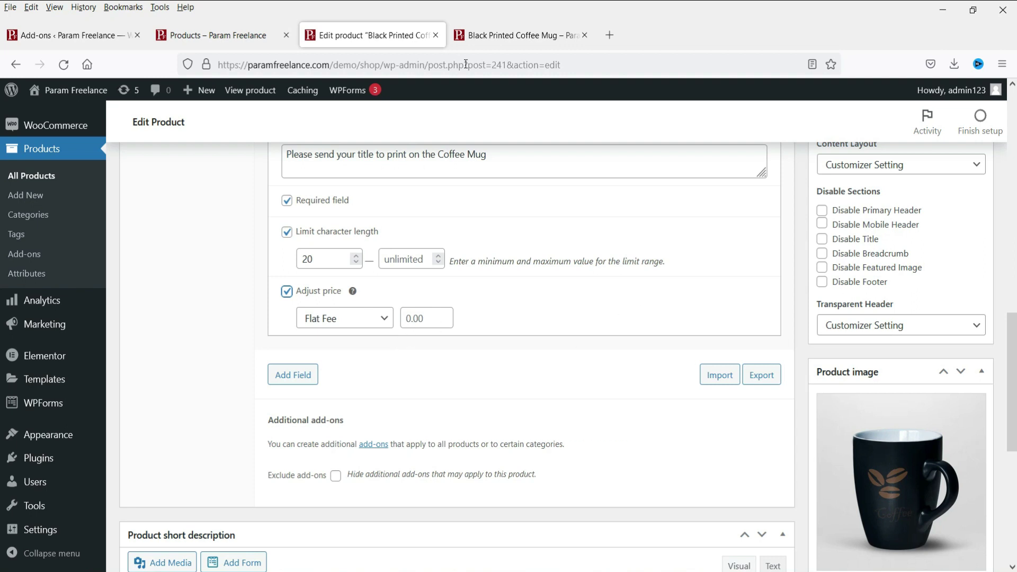
left_click(504, 35)
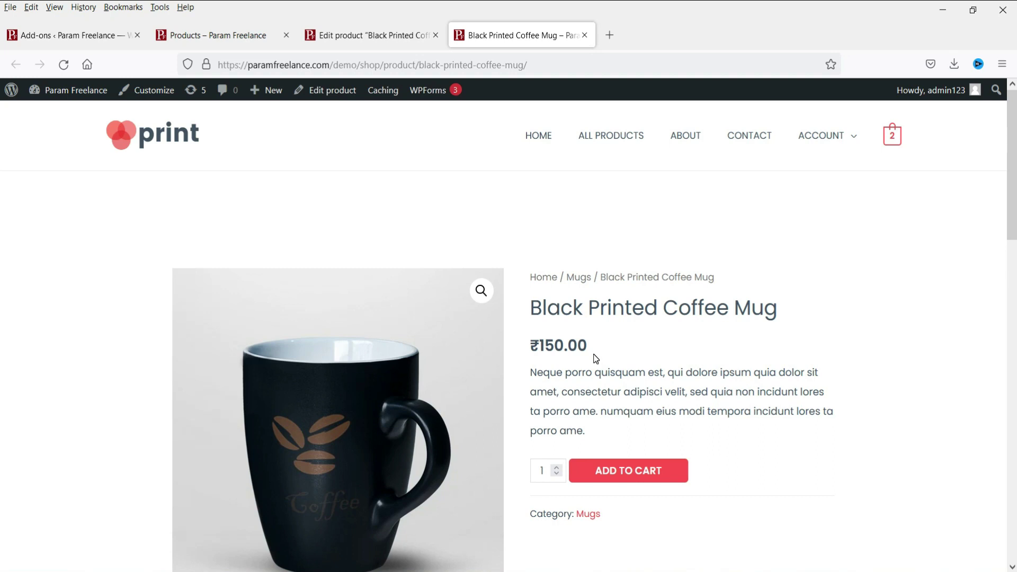
left_click(366, 36)
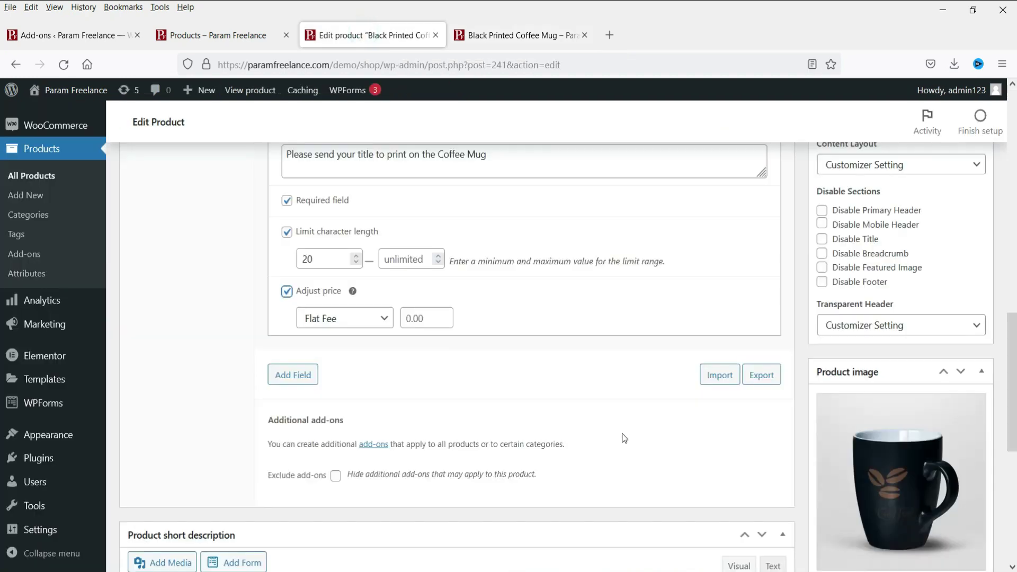
left_click(423, 318)
type("50")
Review the add-on field settings and update the coffee mug product
scroll(332, 457, "up", 6)
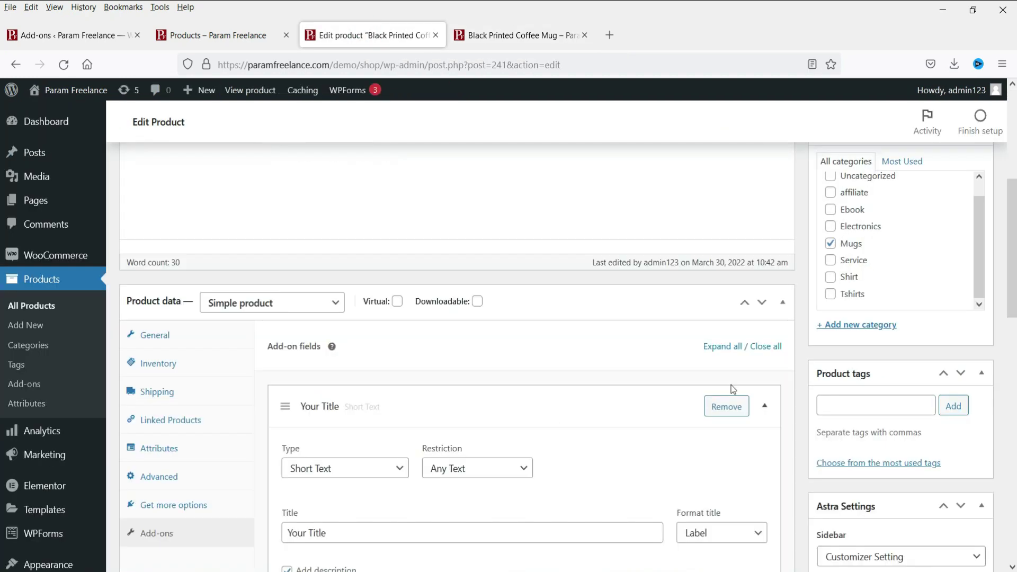
scroll(332, 456, "down", 4)
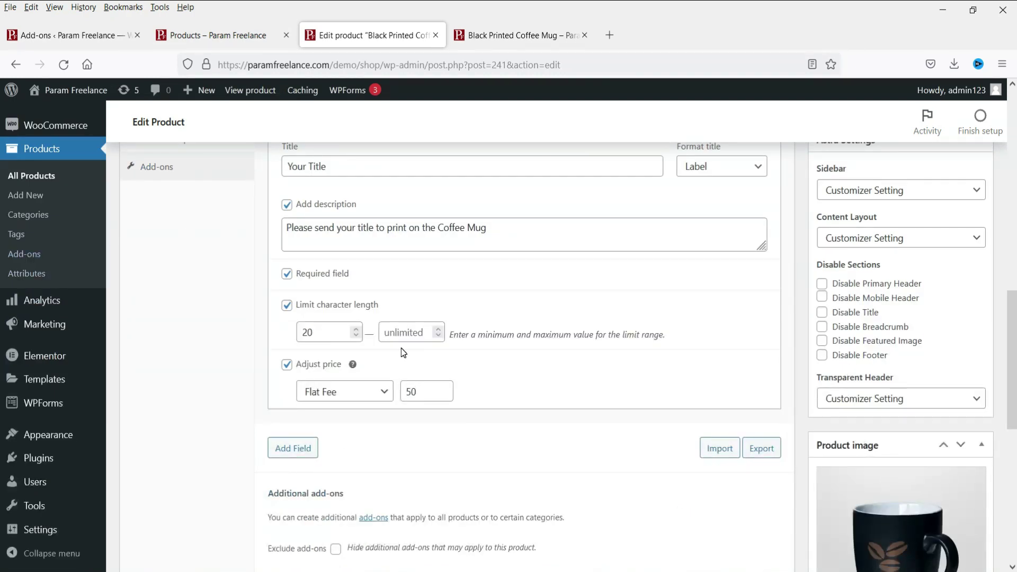
scroll(519, 402, "down", 4)
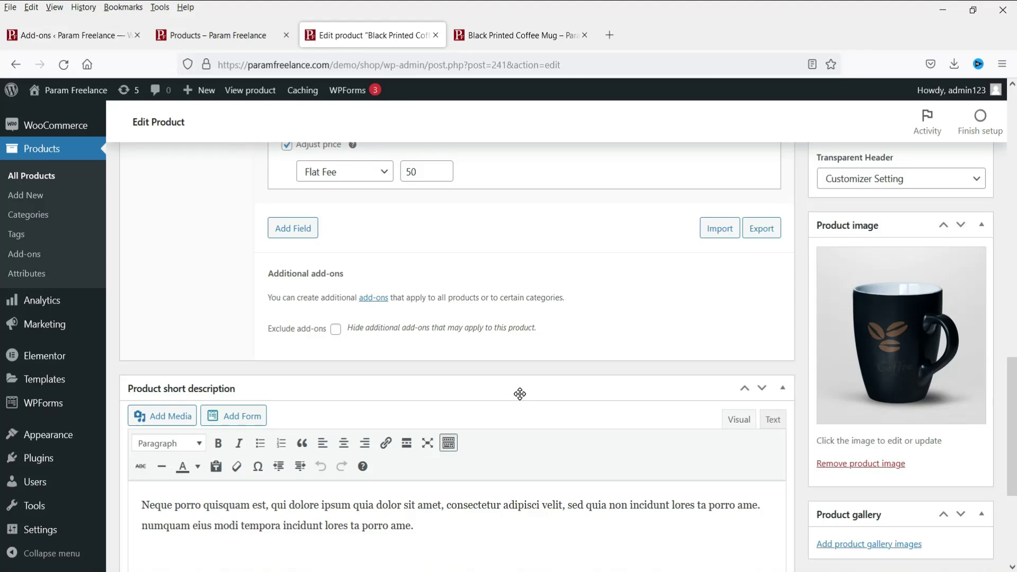
scroll(520, 397, "down", 5)
scroll(1, 389, "up", 18)
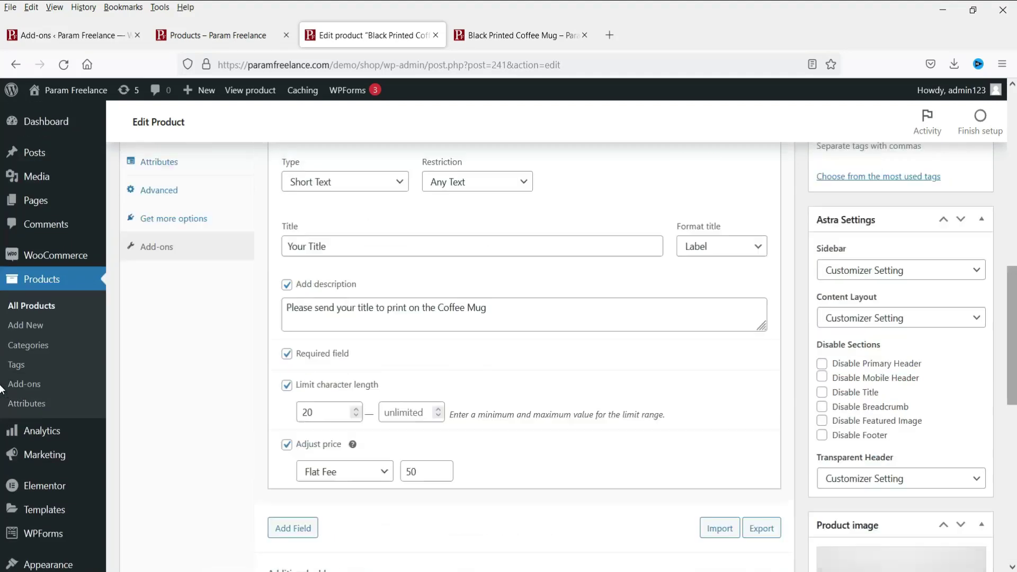
left_click(950, 245)
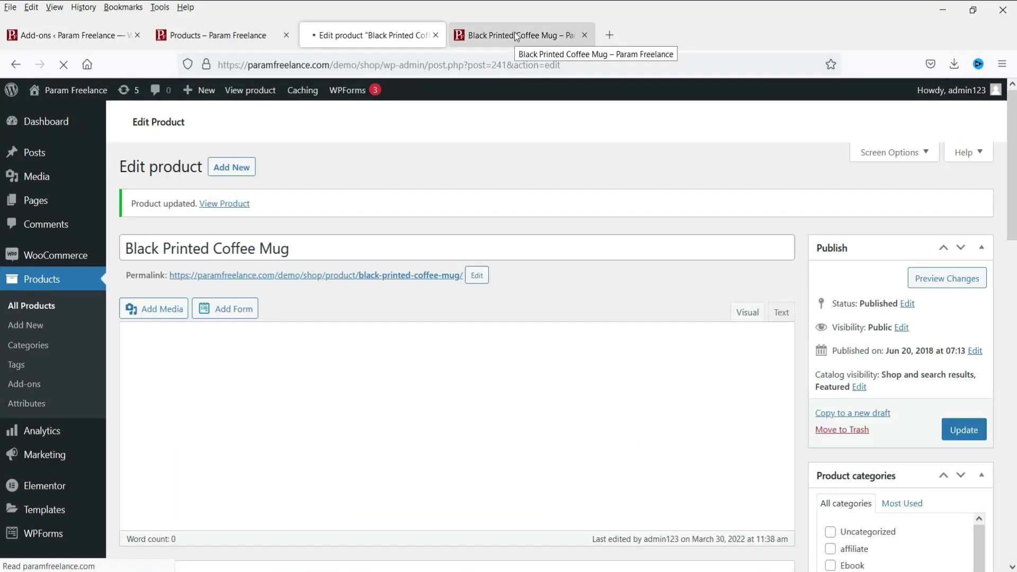
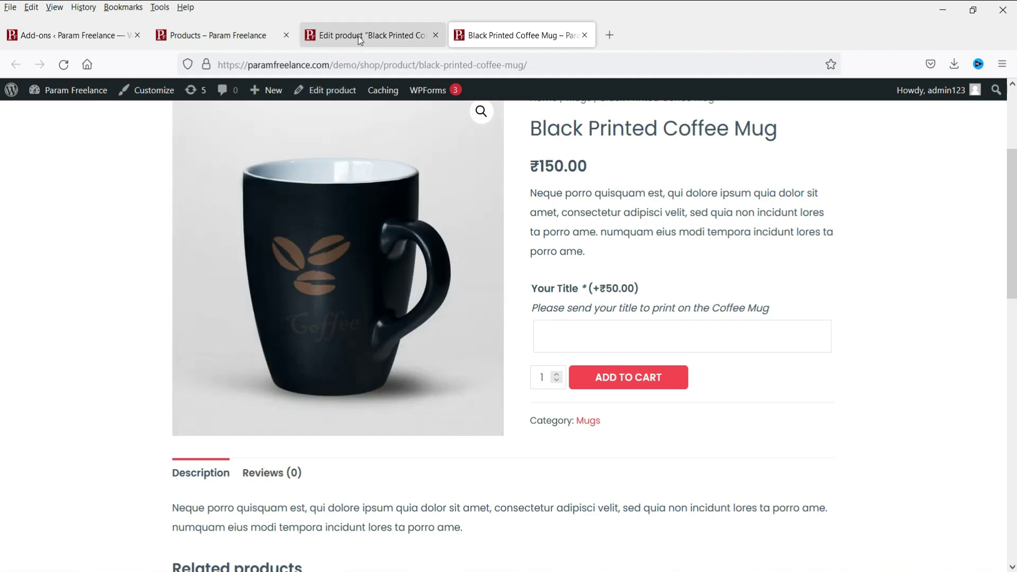
Expand the mug's Your Title add-on field, turn off its required setting and update the product
scroll(658, 384, "down", 8)
scroll(661, 403, "down", 7)
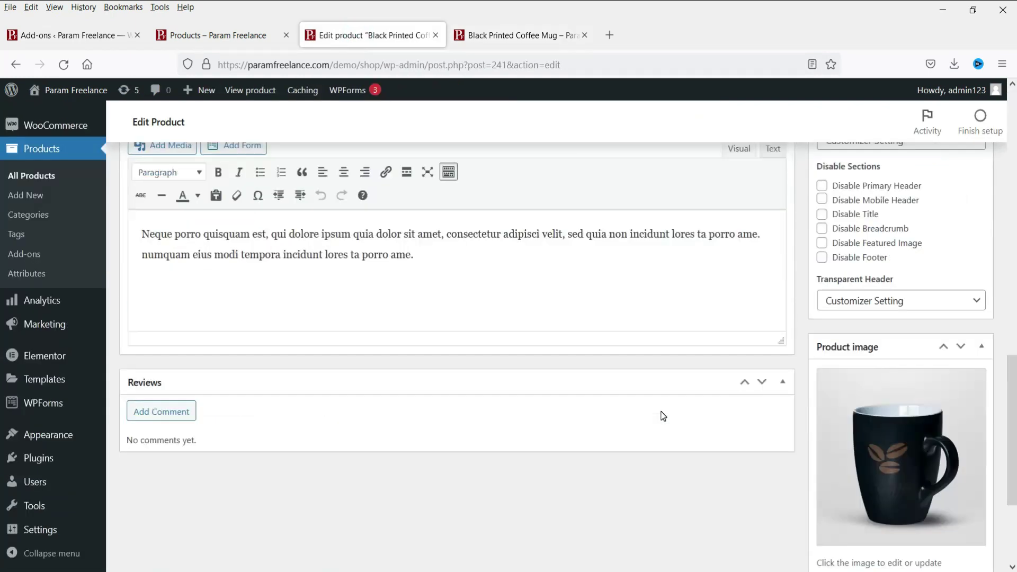
scroll(663, 415, "up", 6)
left_click(202, 364)
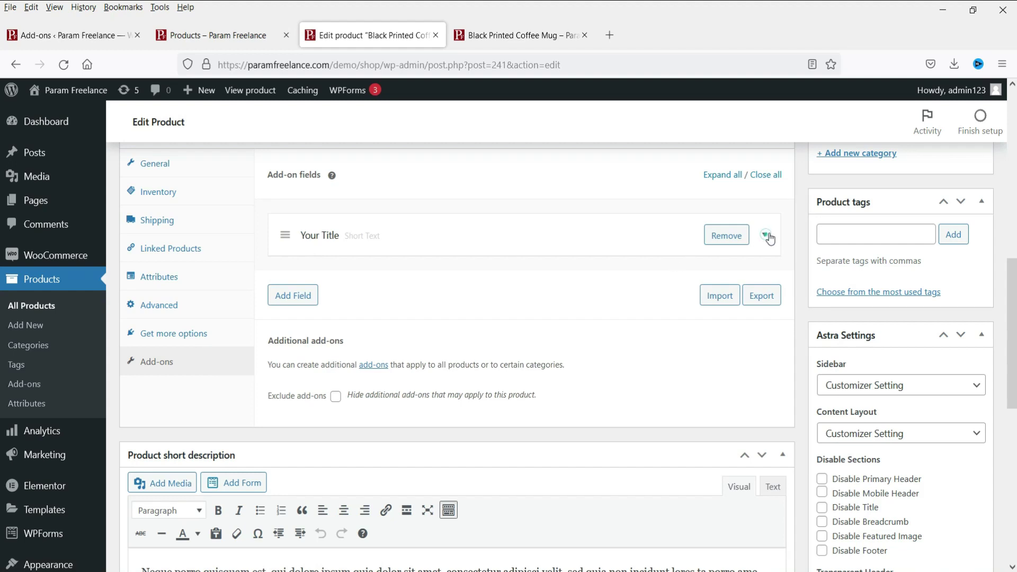
left_click(315, 234)
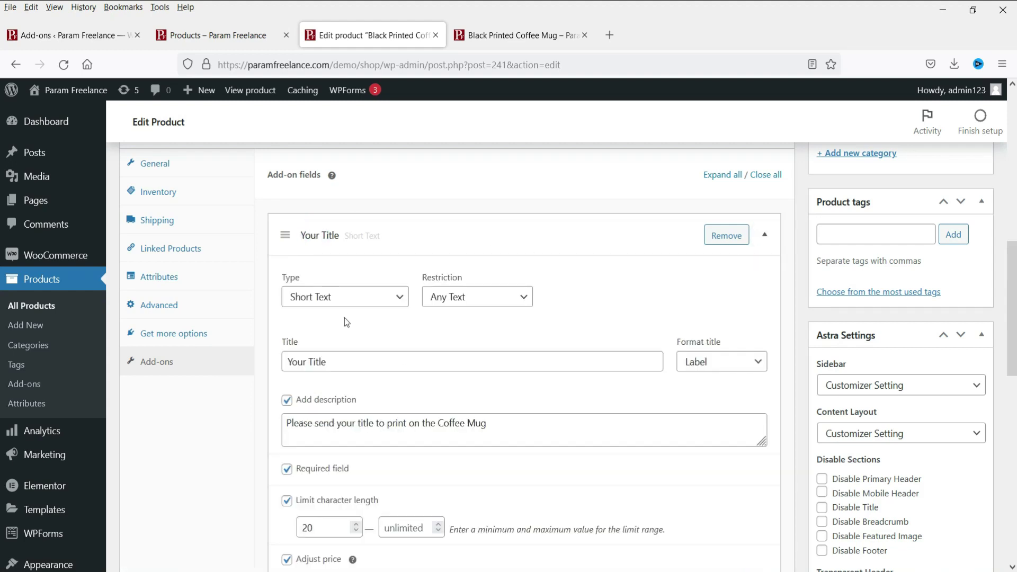
scroll(371, 317, "down", 4)
left_click(286, 249)
scroll(973, 379, "up", 12)
left_click(964, 357)
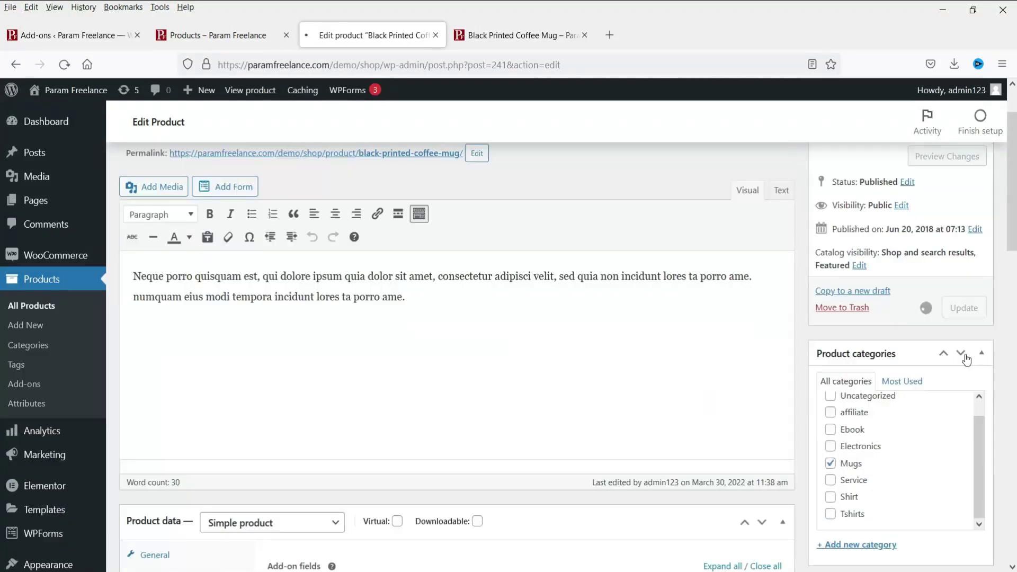
Reload the coffee mug's public product page and enter a sample name in the Your Title field
left_click(529, 37)
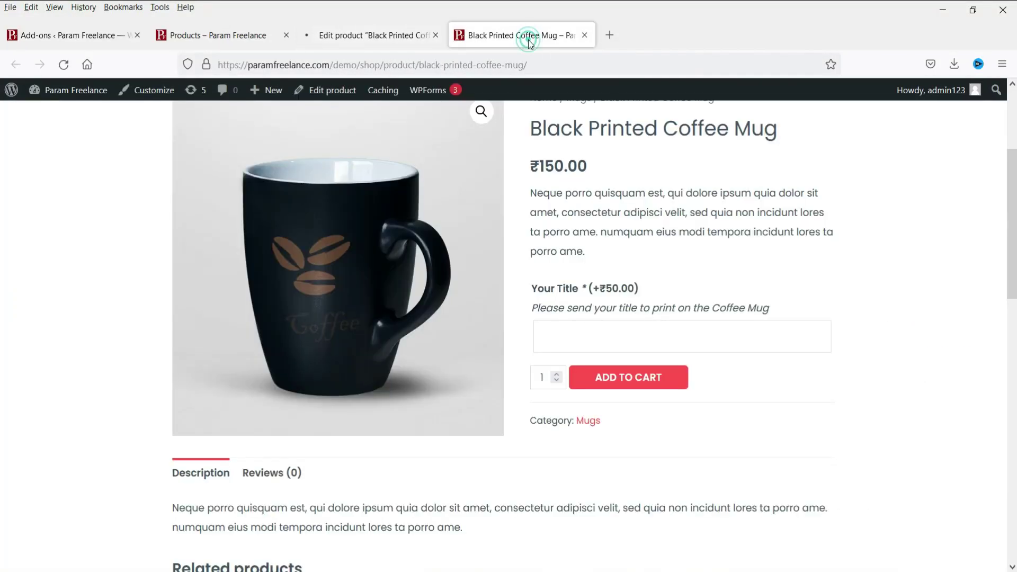
left_click(64, 64)
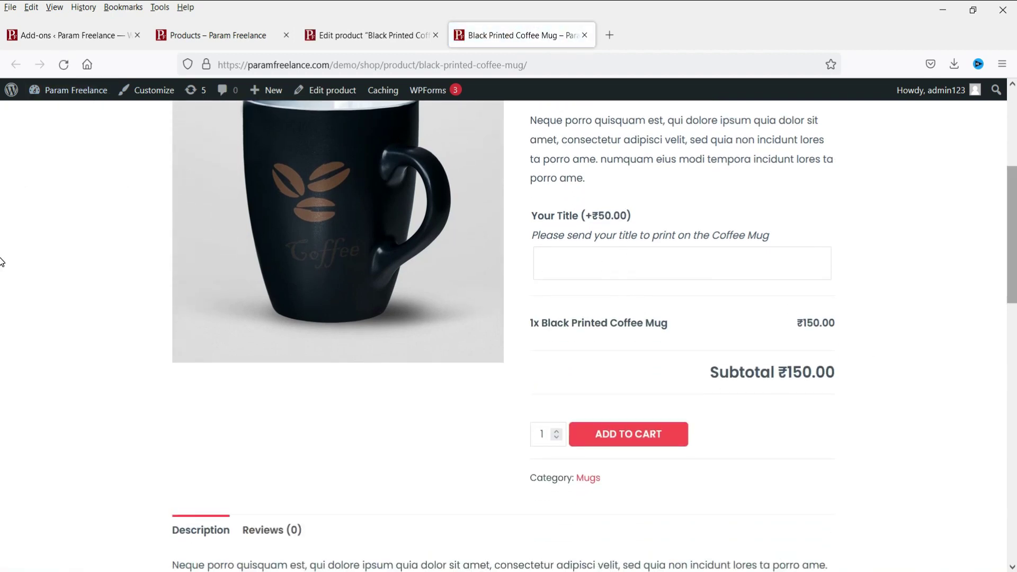
type("Param")
left_click(923, 375)
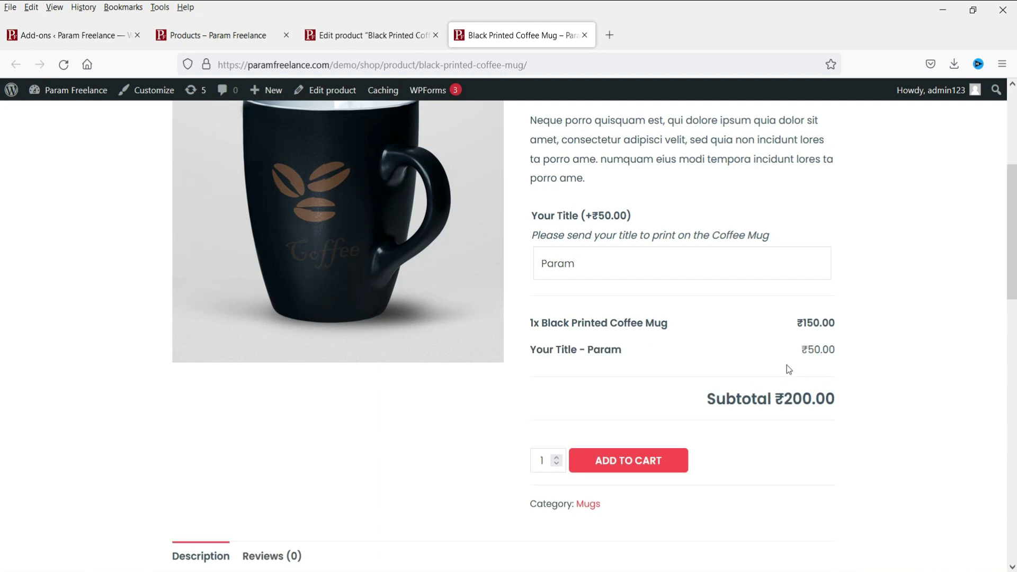
Clear the Your Title field and add the coffee mug to the cart without a title
double_click(611, 263)
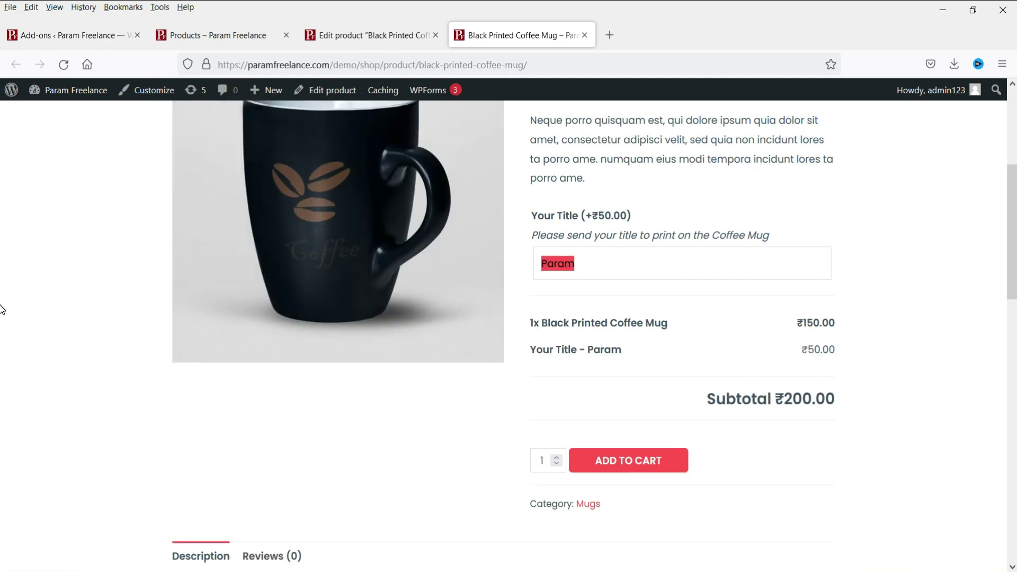
key("BackSpace")
left_click(916, 298)
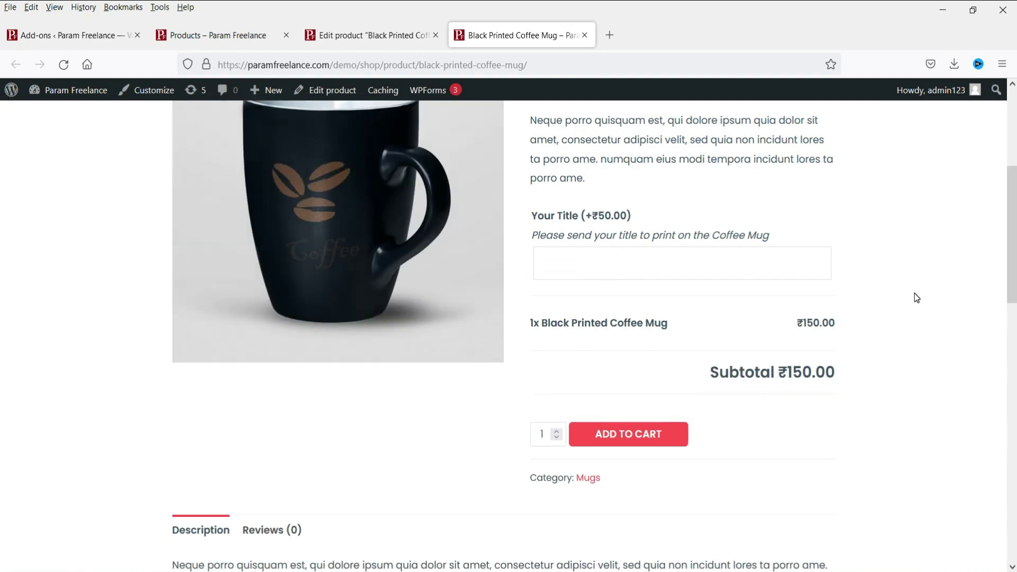
left_click(629, 441)
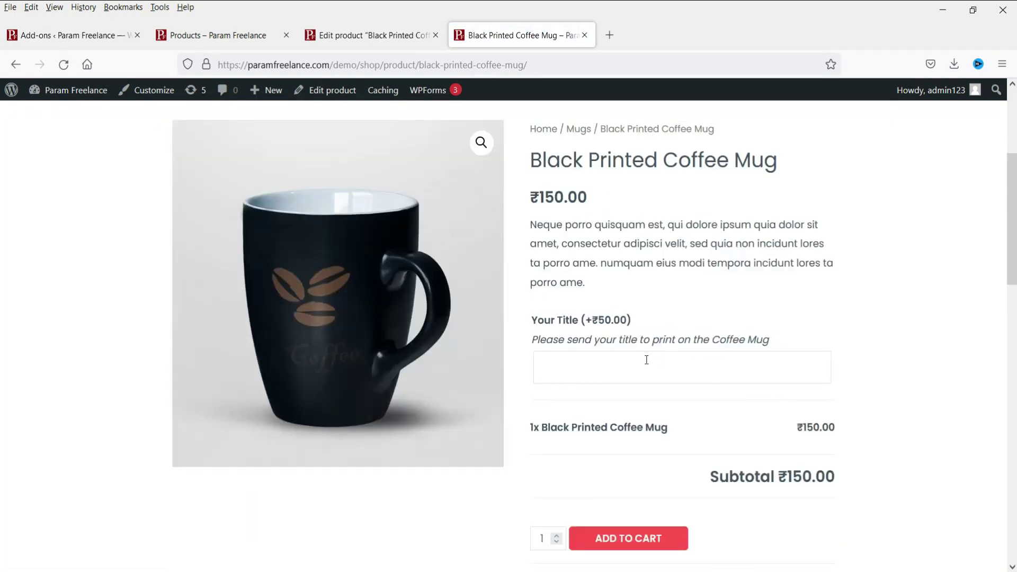
Enter a sample name in the Your Title field and add the personalised coffee mug to the cart
left_click(646, 361)
type("Param")
scroll(779, 473, "down", 4)
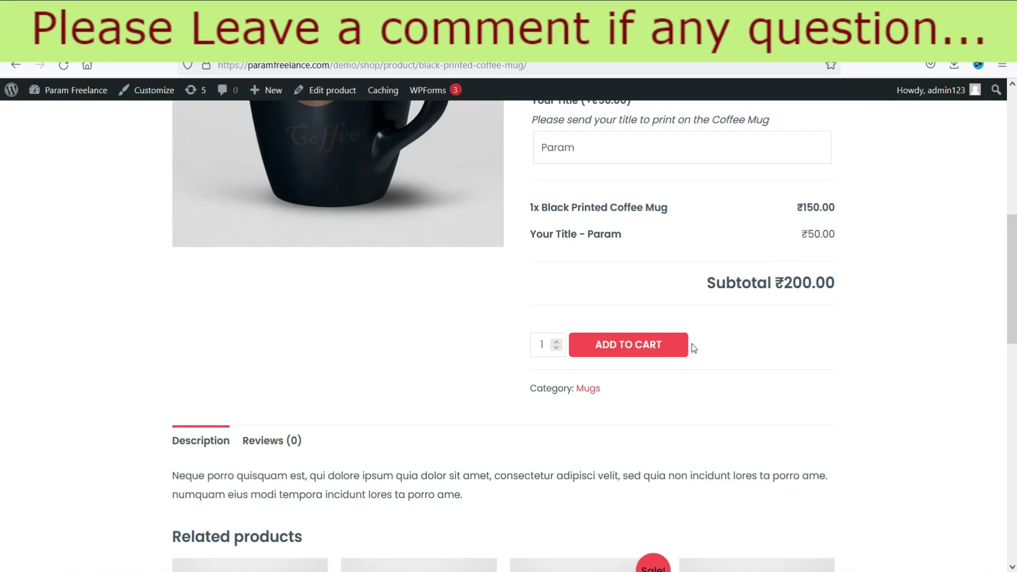
left_click(638, 352)
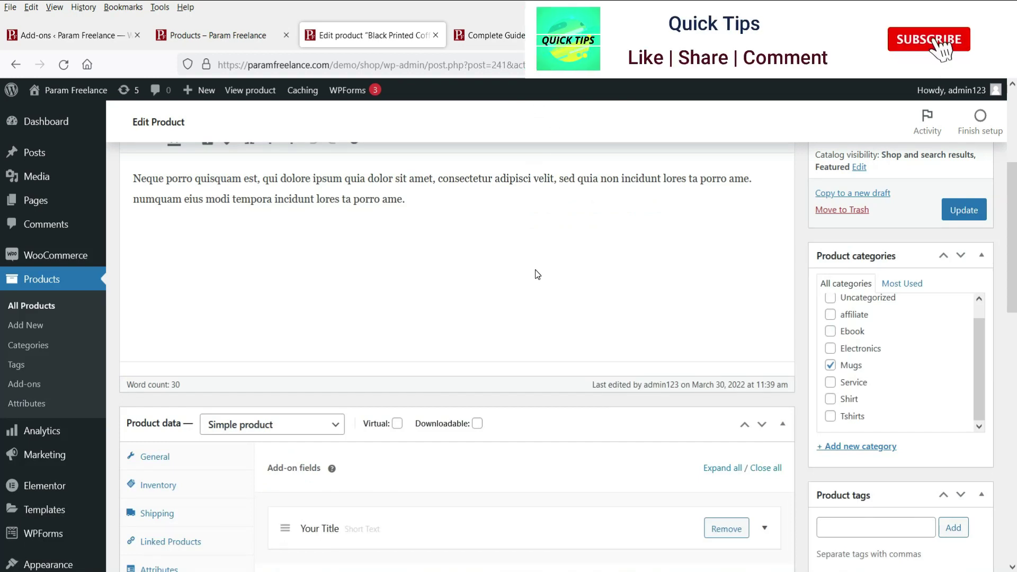
Export the coffee mug's add-on fields in the product editor and focus the generated export text
scroll(538, 273, "down", 5)
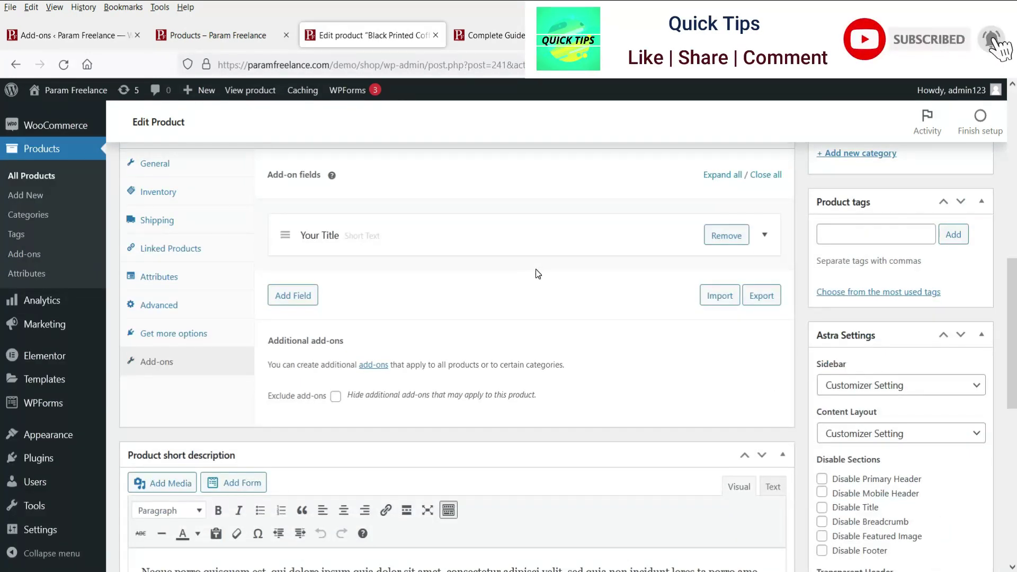
left_click(761, 296)
left_click(564, 354)
left_click(565, 355)
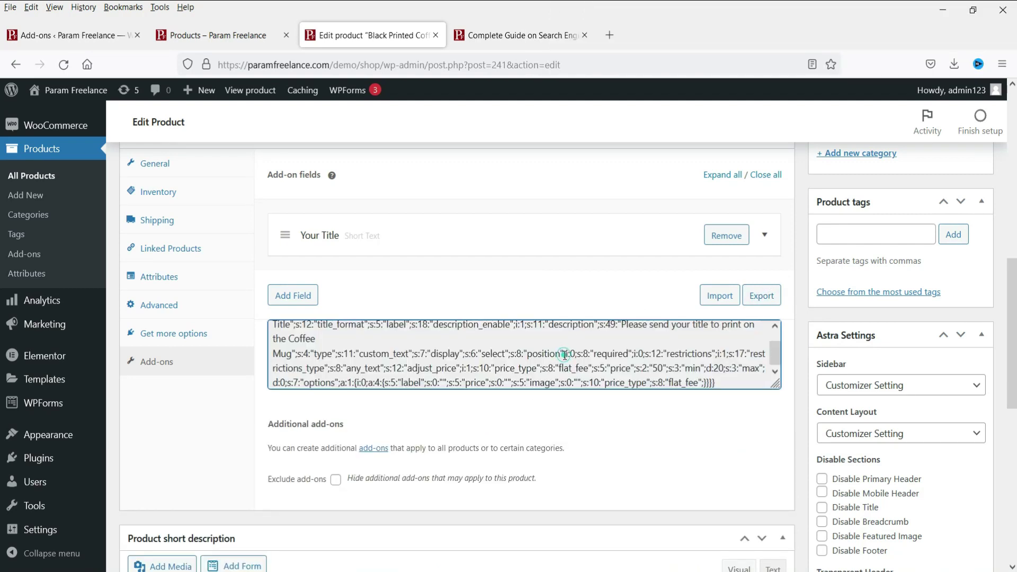
Copy the coffee mug's exported add-on text and open the Personalised Mug from the shop listing in the product editor
triple_click(565, 355)
key("ctrl+c")
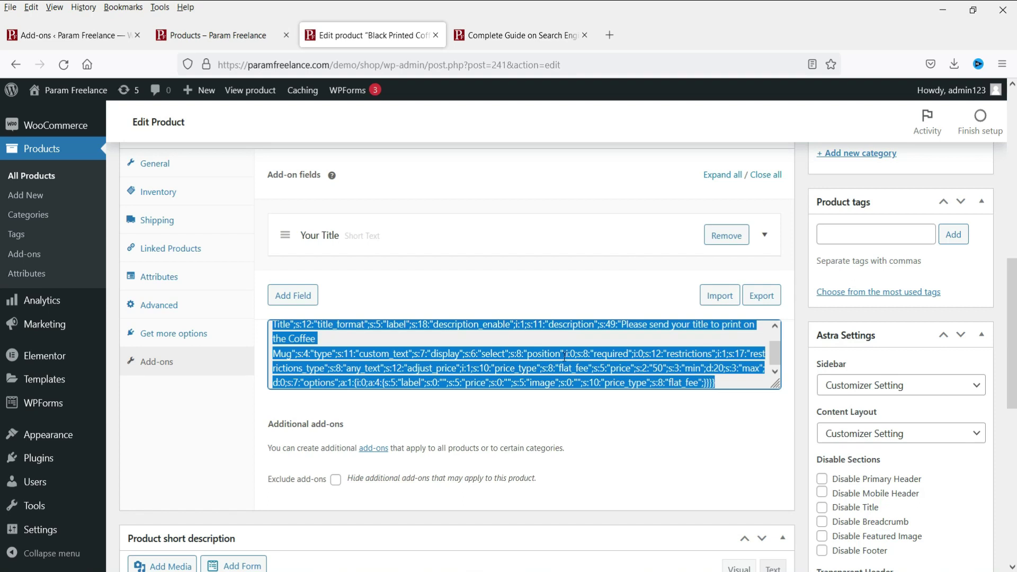
left_click(206, 36)
scroll(551, 321, "down", 7)
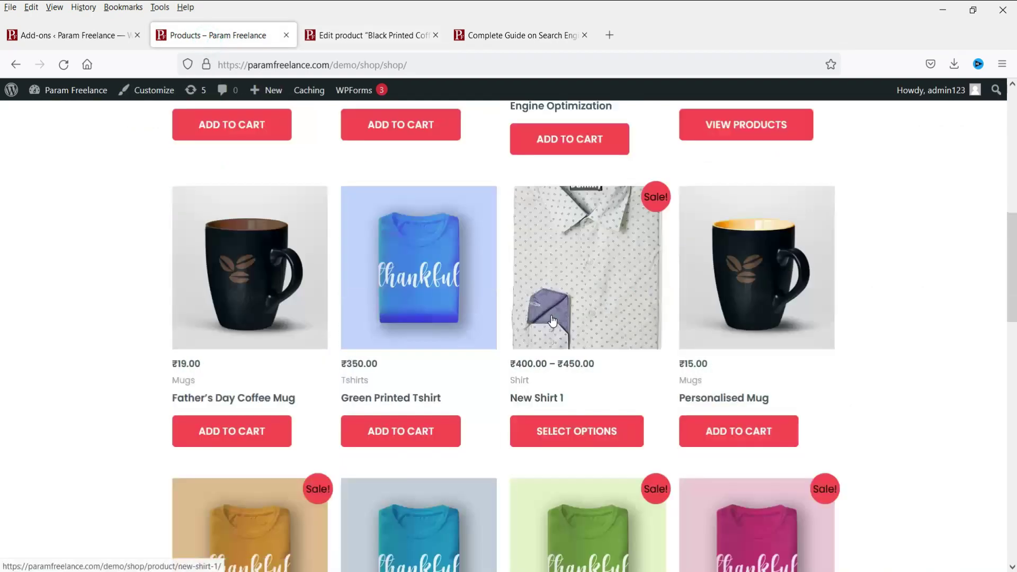
right_click(724, 273)
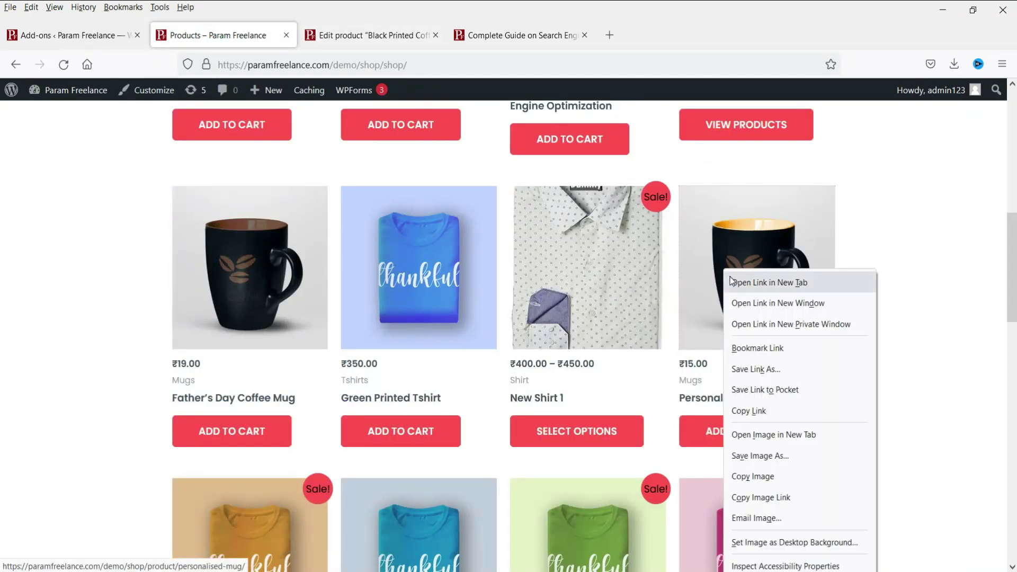
left_click(769, 283)
left_click(351, 45)
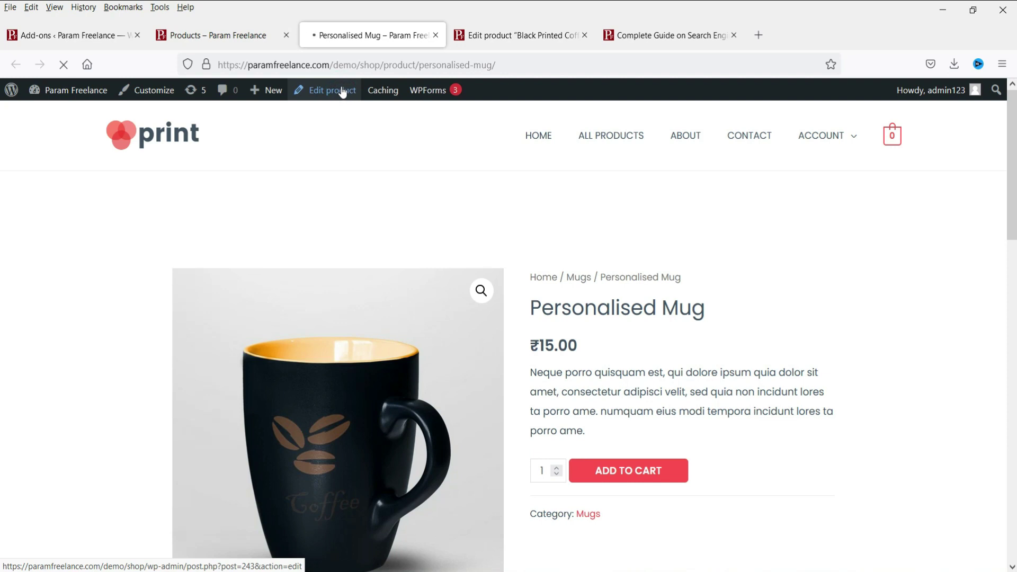
left_click(342, 92)
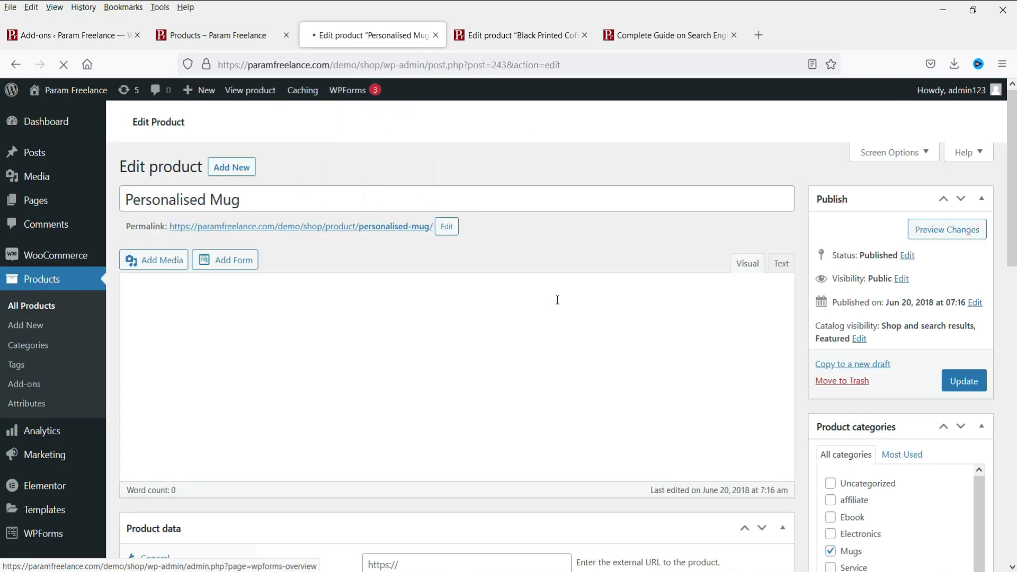
Import the copied add-on settings into the Personalised Mug's add-on fields and update the product
scroll(558, 302, "down", 9)
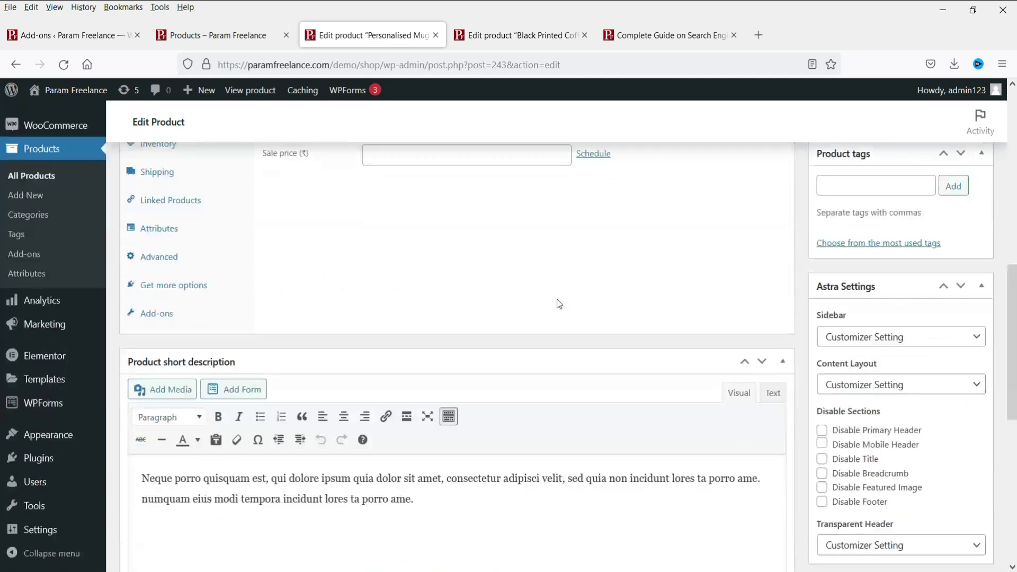
left_click(159, 313)
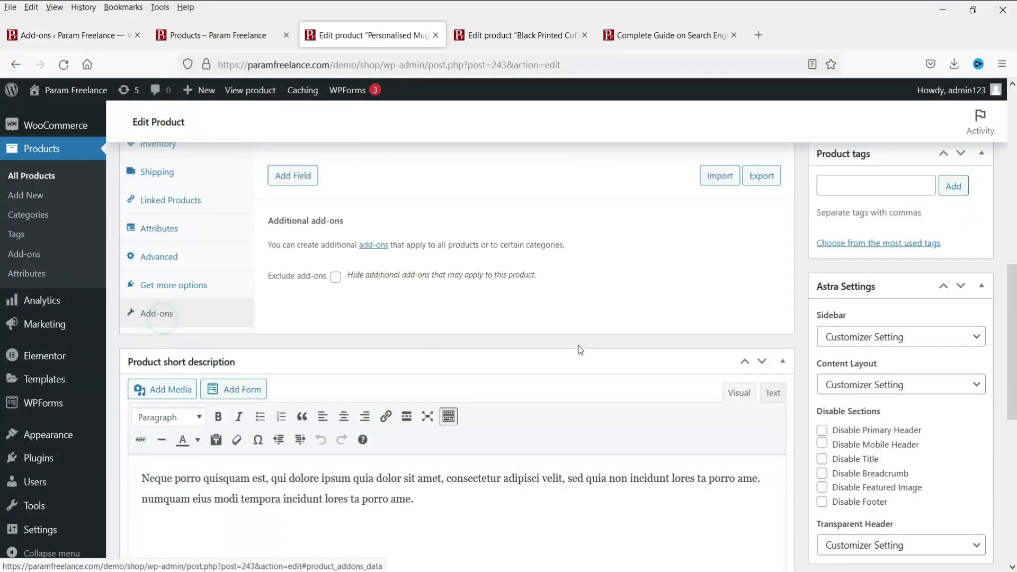
scroll(585, 343, "up", 3)
left_click(719, 322)
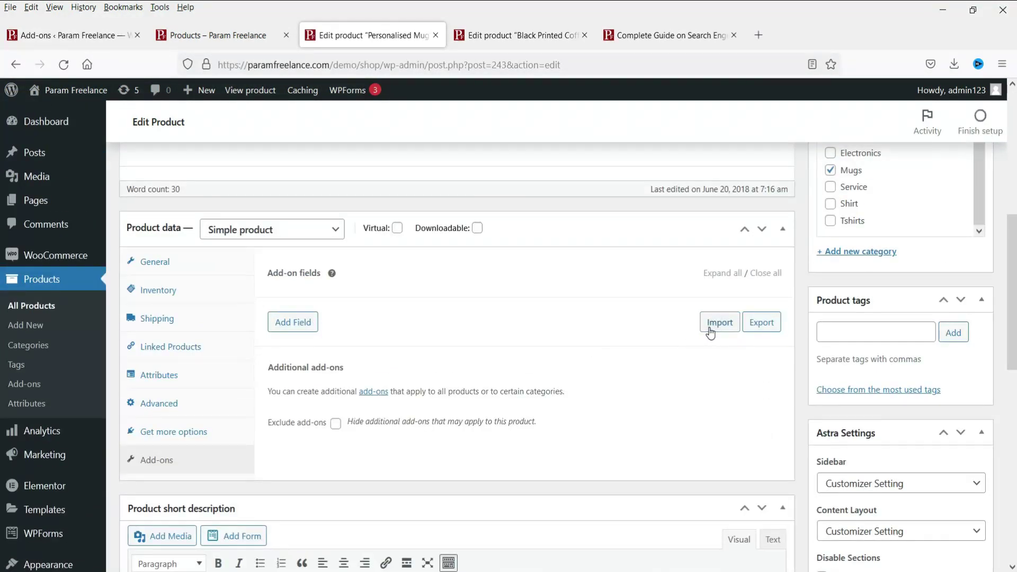
key("ctrl+v")
scroll(740, 344, "down", 2)
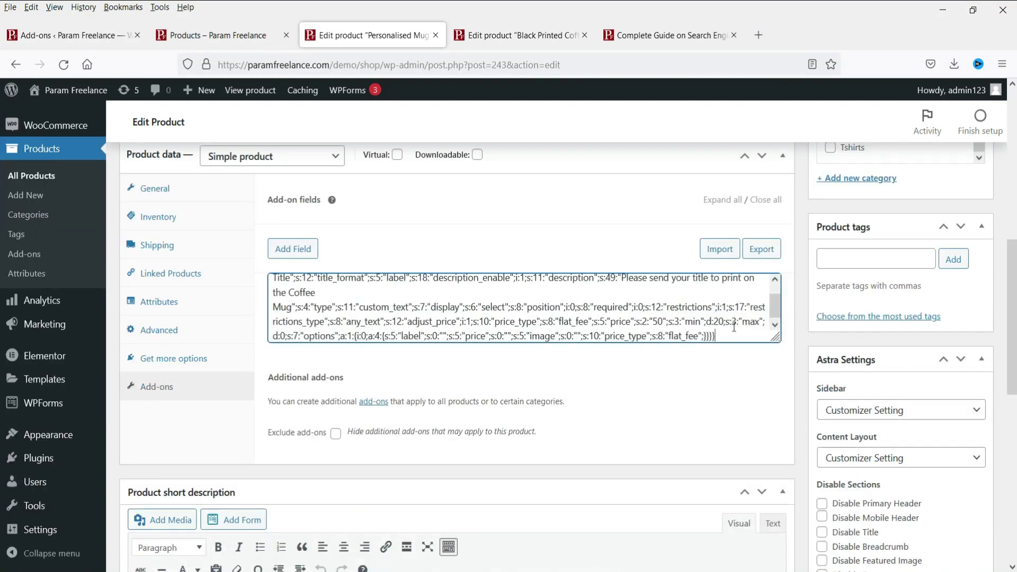
scroll(963, 350, "up", 4)
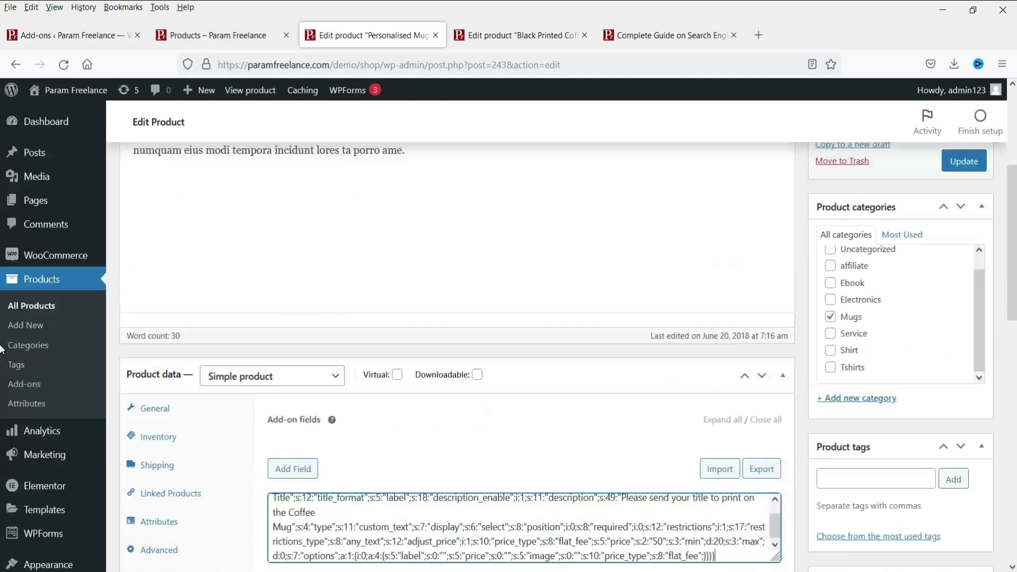
left_click(958, 170)
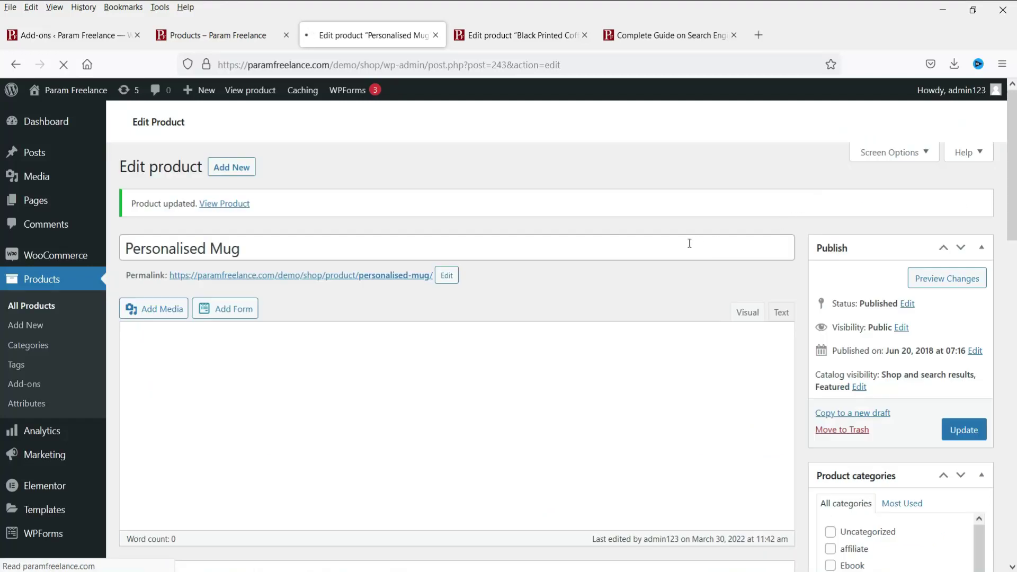
Open the Personalised Mug's public page in a separate tab and examine the imported add-on field
right_click(402, 277)
left_click(466, 293)
left_click(536, 39)
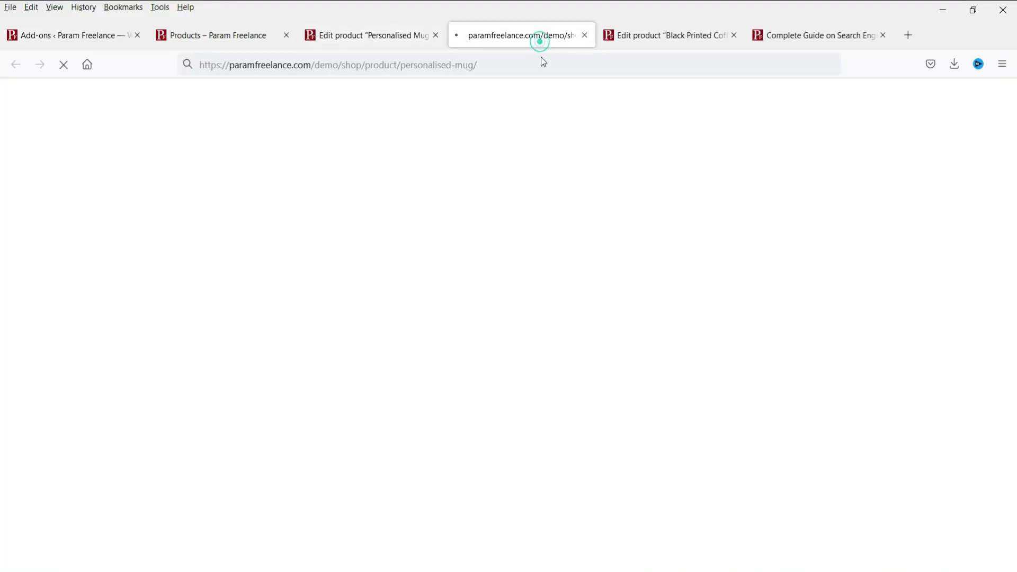
scroll(678, 249, "down", 3)
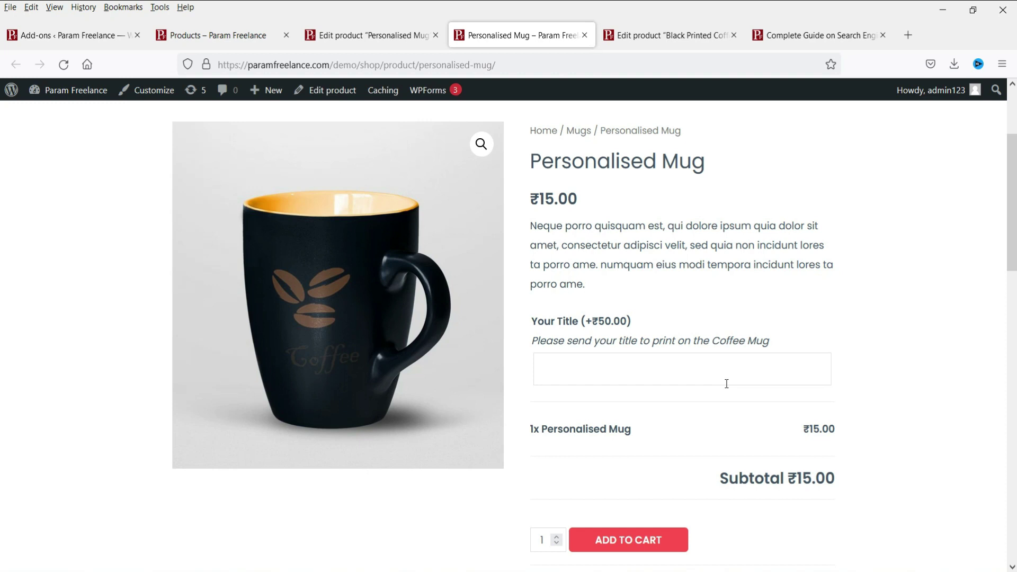
scroll(725, 385, "down", 3)
scroll(724, 388, "up", 6)
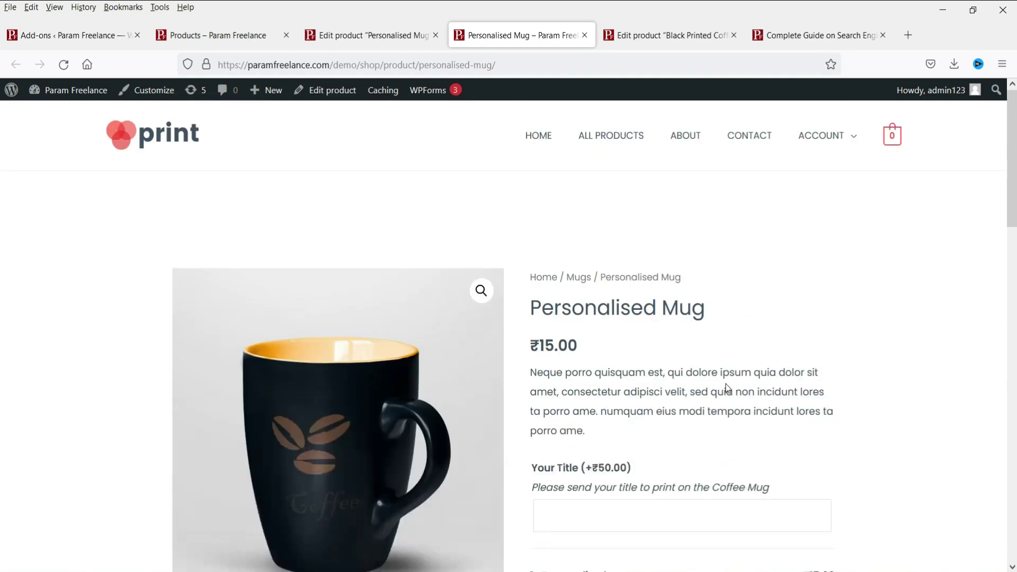
Open the Green Printed Tshirt's public page from the shop listing and close the leftover mug and ebook tabs
left_click(188, 37)
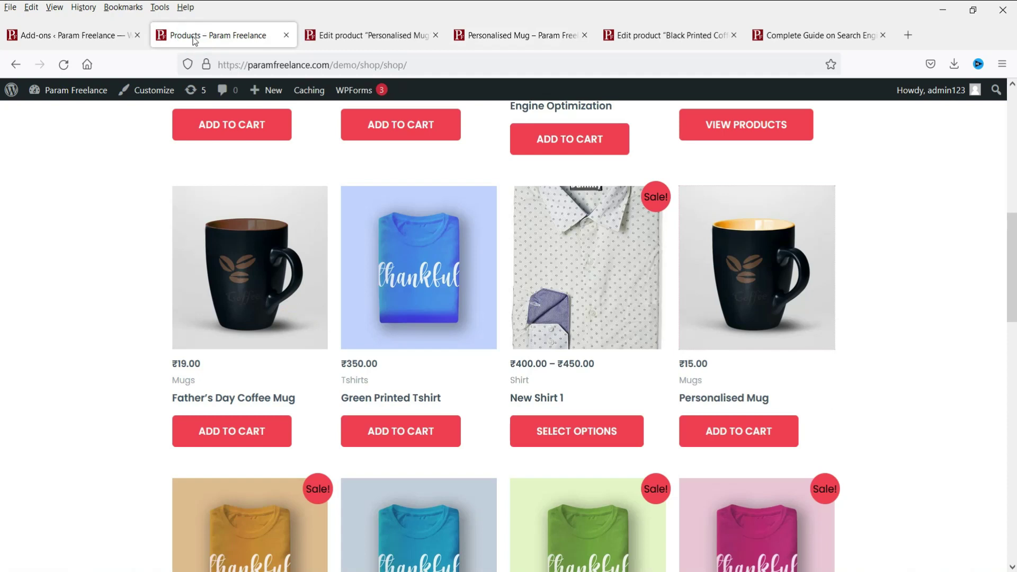
left_click(419, 247)
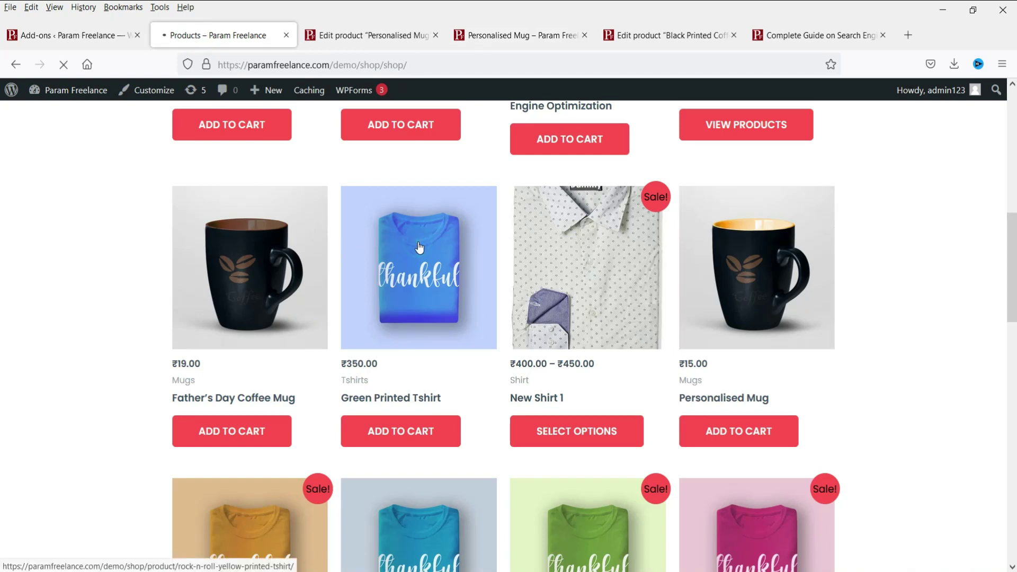
left_click(434, 36)
left_click(434, 34)
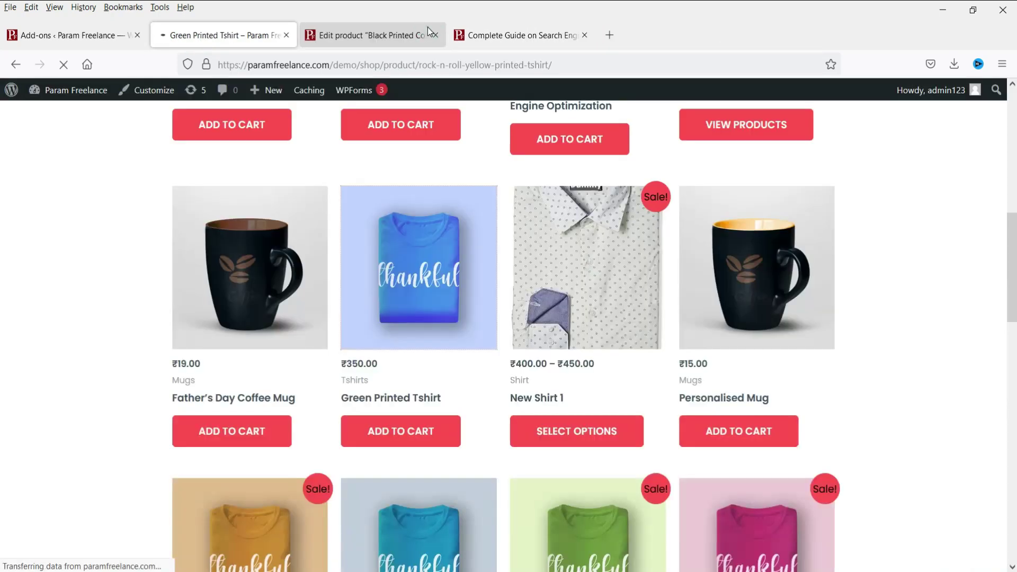
left_click(428, 30)
left_click(433, 35)
left_click(432, 35)
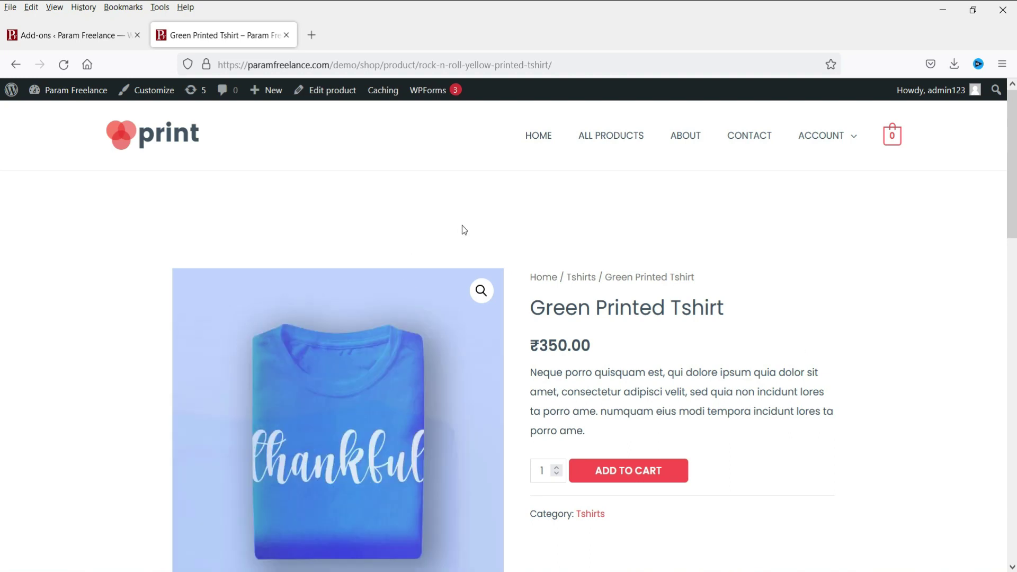
Open the Green Printed Tshirt in the product editor in a separate tab and display its add-on fields
right_click(335, 94)
left_click(361, 108)
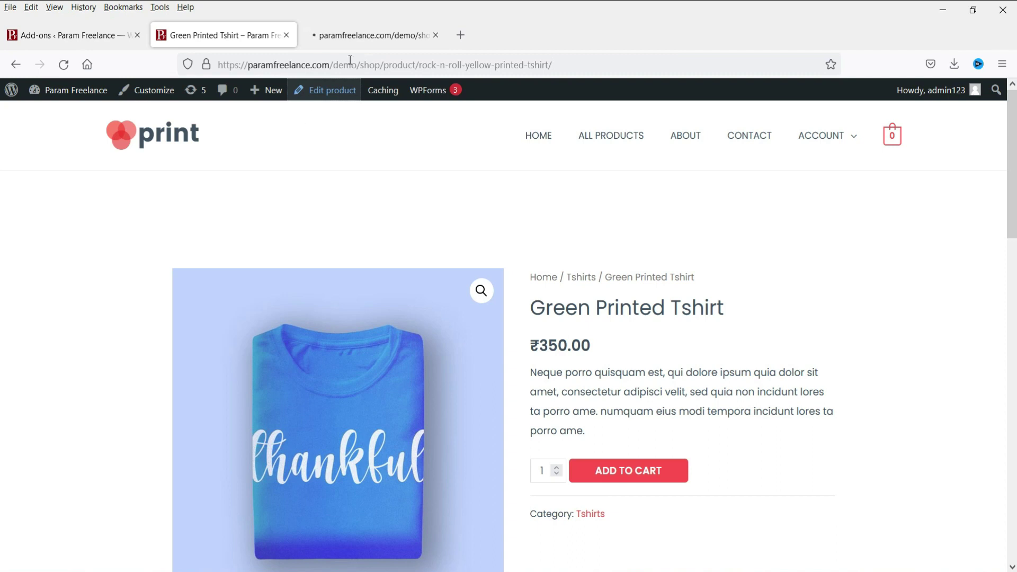
left_click(362, 37)
scroll(974, 348, "down", 10)
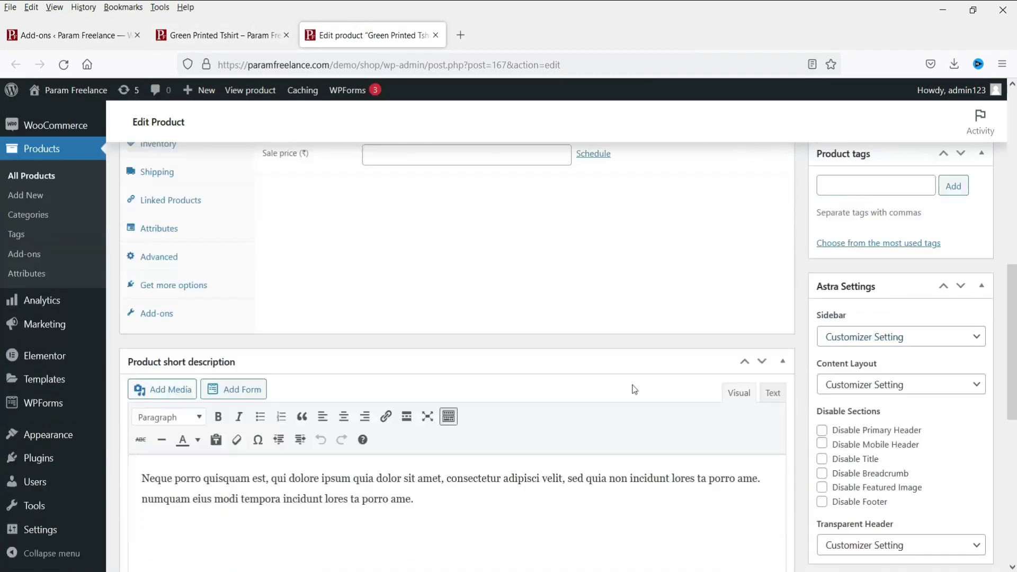
left_click(198, 317)
scroll(409, 317, "up", 3)
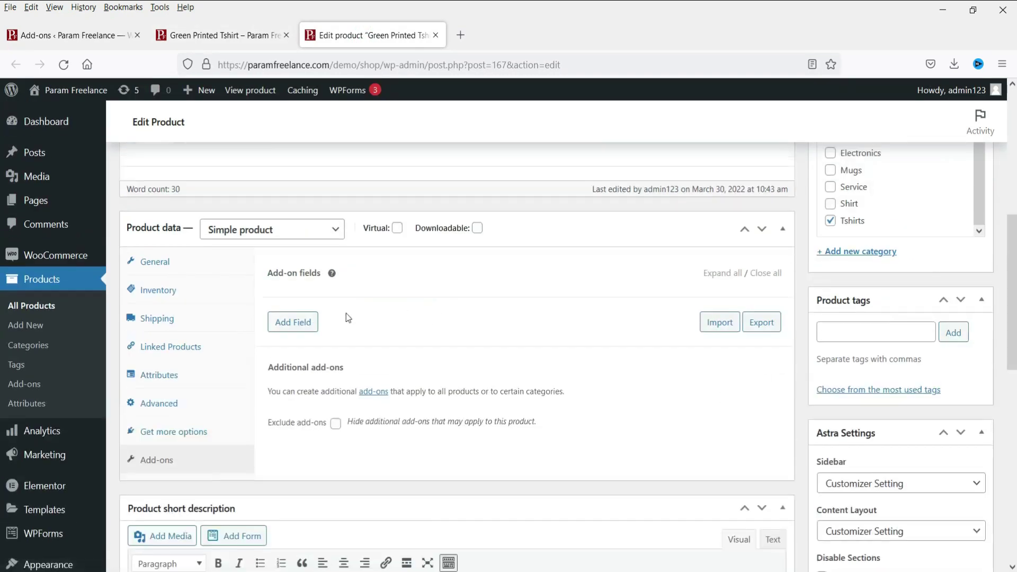
Add an add-on field to the Green Printed Tshirt and set its type to File Upload
left_click(299, 321)
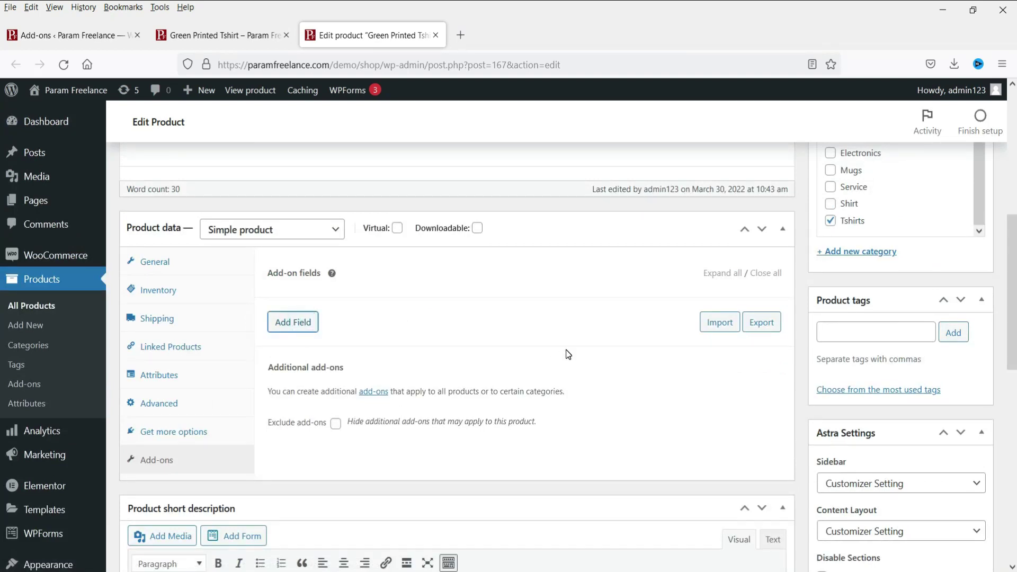
scroll(568, 355, "down", 3)
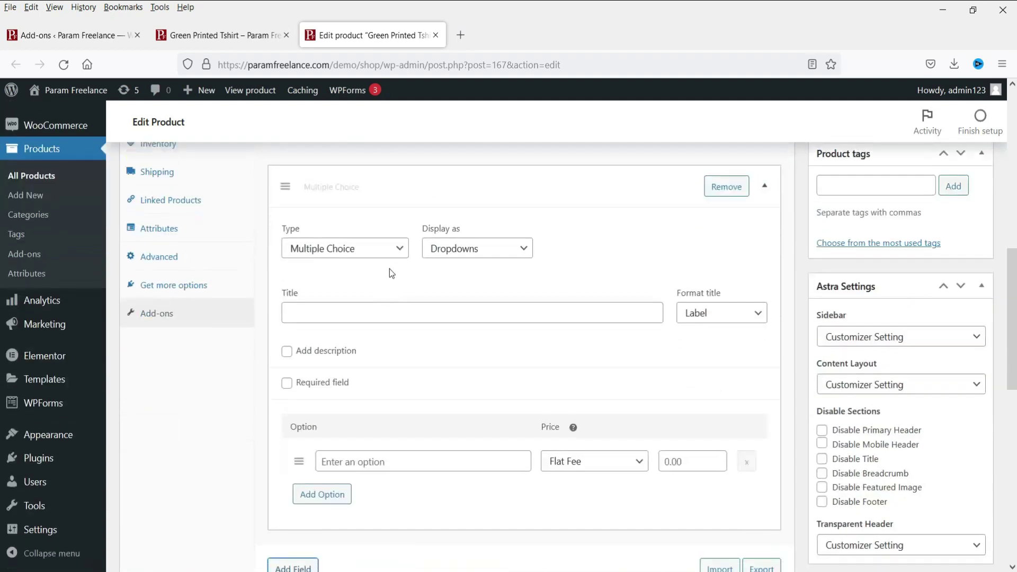
left_click(391, 248)
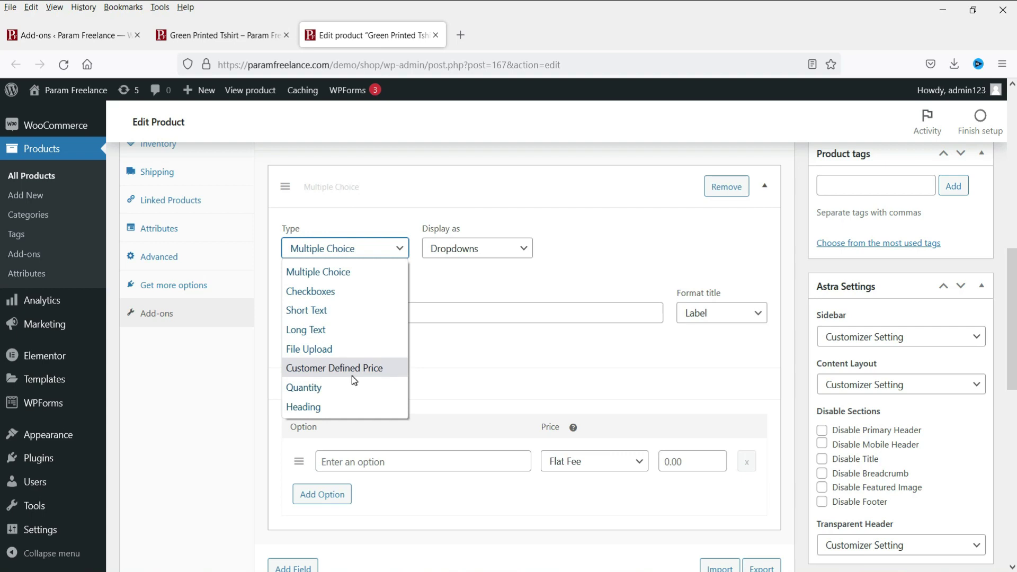
left_click(344, 349)
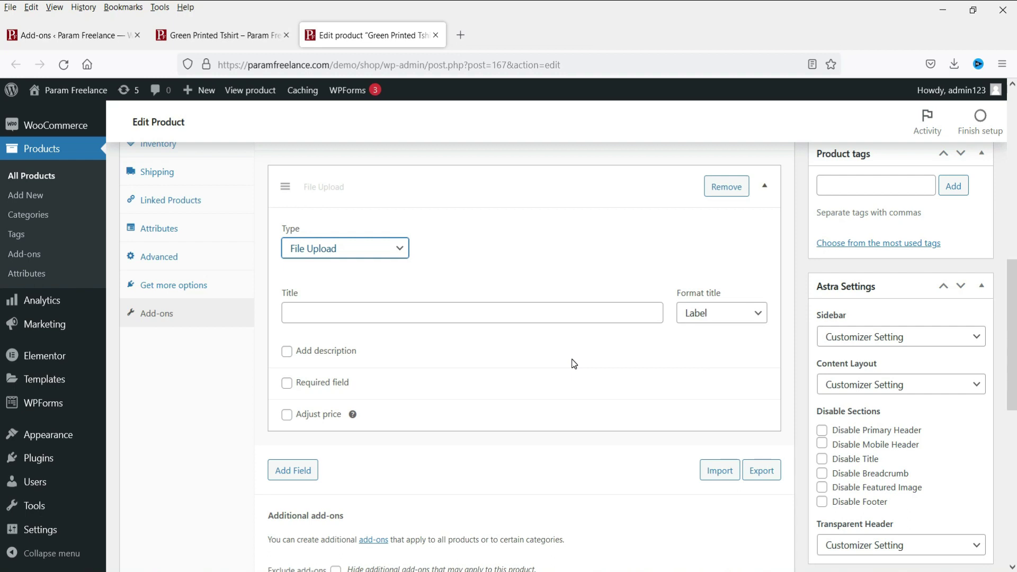
Title the file upload field "Upload Image" and format its title as Heading
left_click(727, 317)
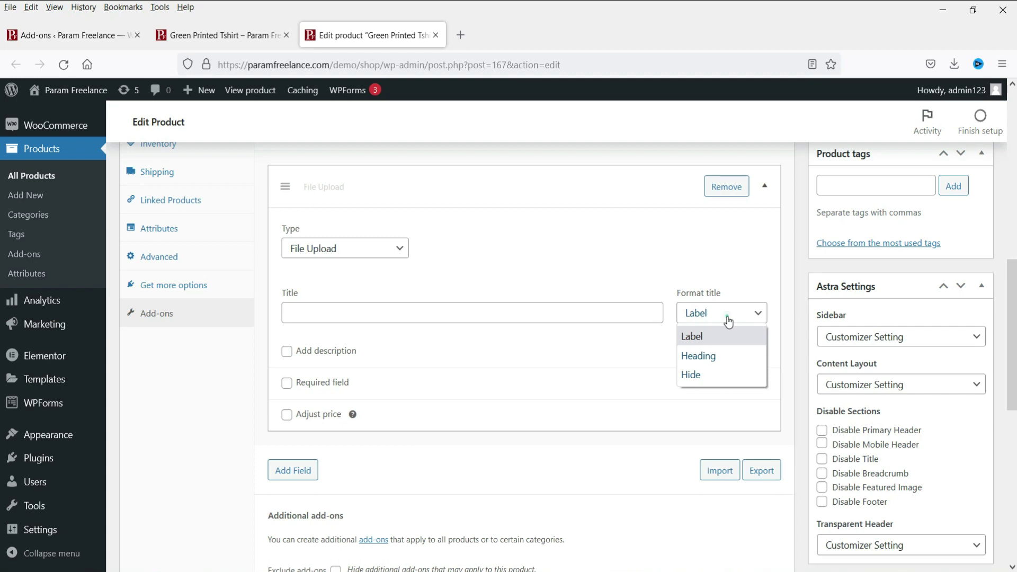
left_click(736, 355)
left_click(479, 309)
type("Up")
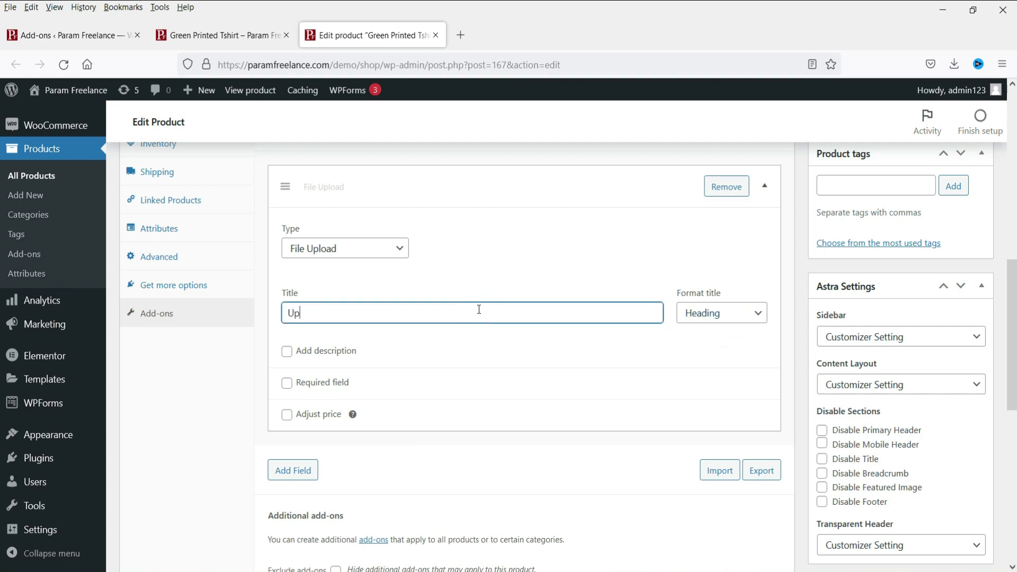
type("load Image")
Enable the upload field's description and enter "Please upload the image of the print that you want on T shirt."
left_click(286, 351)
left_click(337, 382)
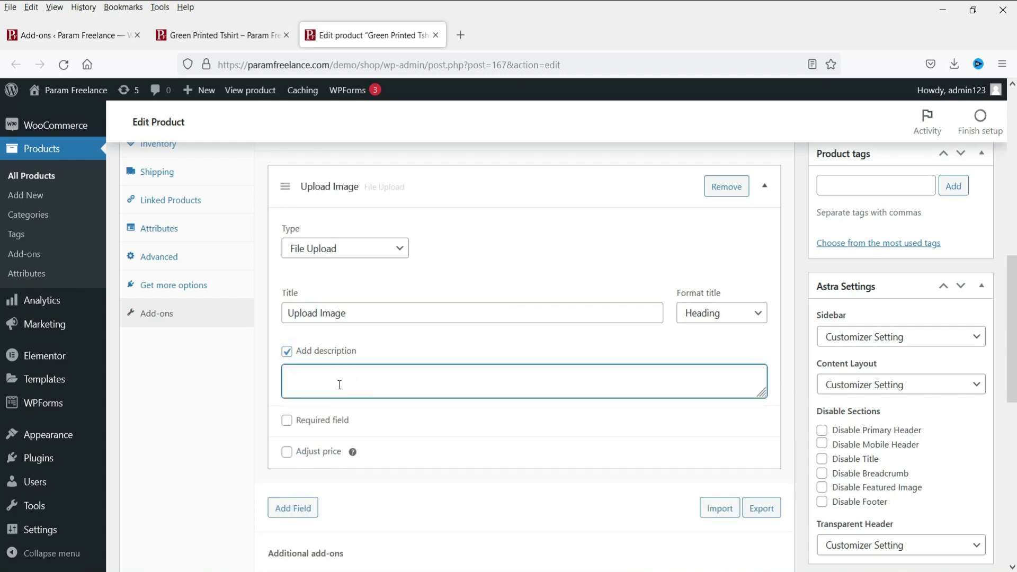
type("PLease")
key("BackSpace")
key("BackSpace")
key("BackSpace")
key("BackSpace")
key("BackSpace")
type("lease upload the image")
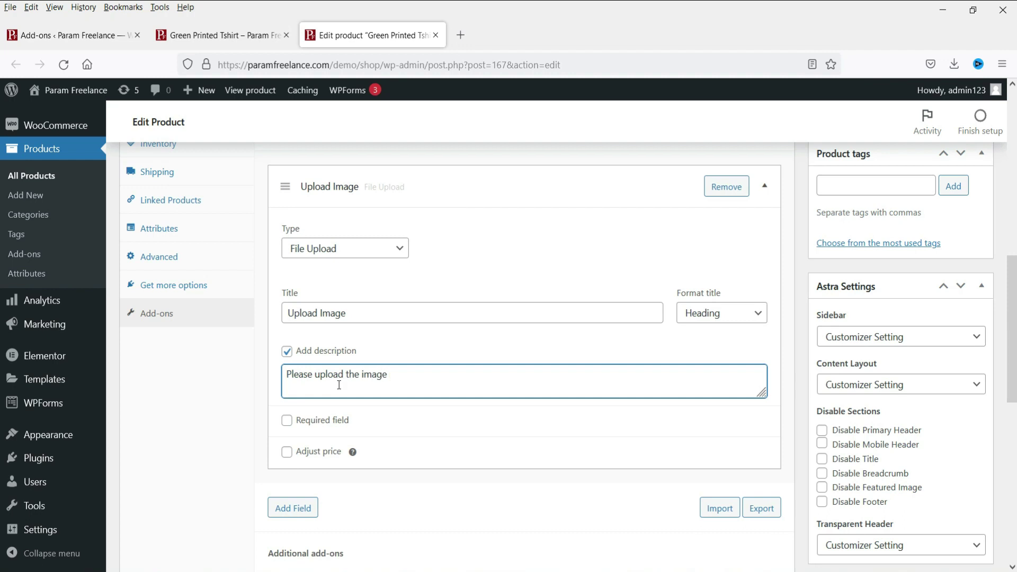
type(" of the print that you want on T shirt.")
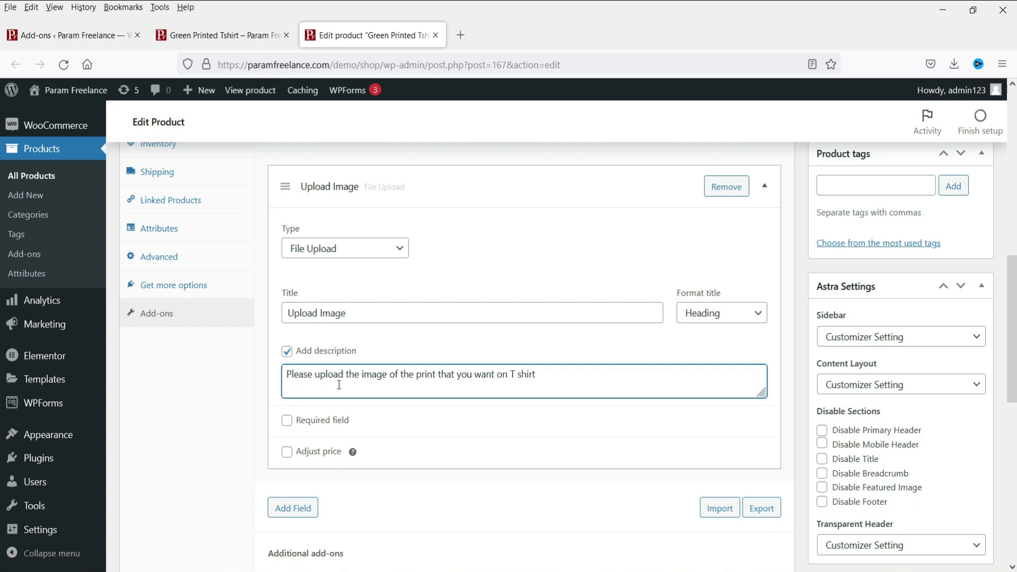
Enable a flat fee price adjustment of 100 for the Upload Image field and make the field required
left_click(287, 452)
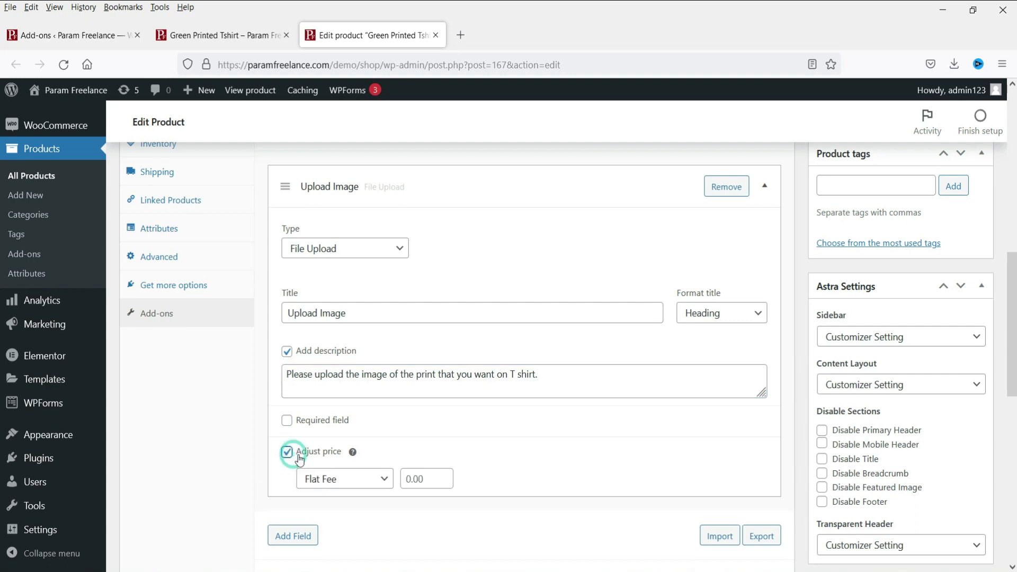
left_click(426, 480)
type("100")
left_click(576, 484)
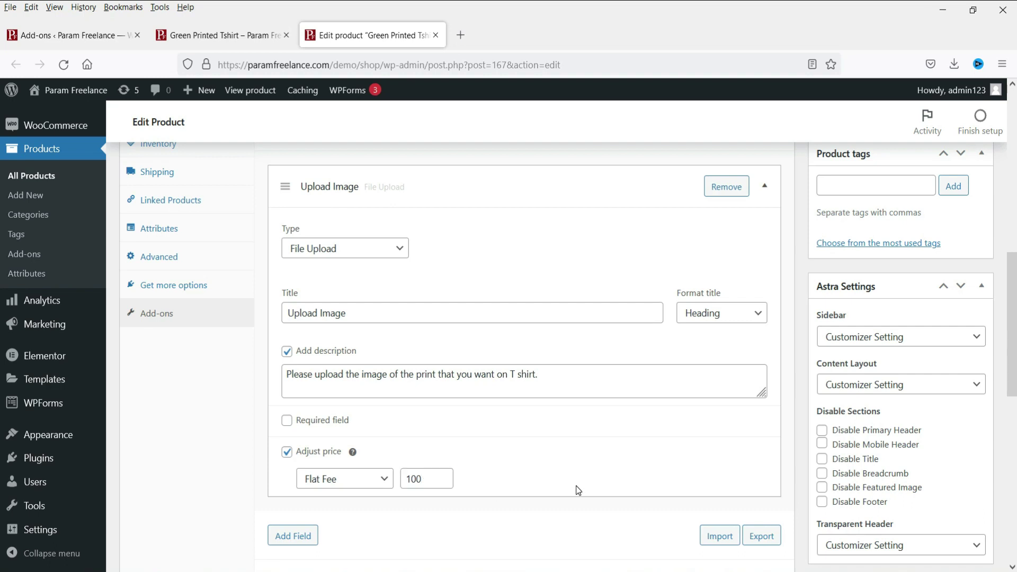
left_click(286, 420)
Update the Green Printed Tshirt product and return to its public page
scroll(848, 395, "down", 5)
scroll(858, 392, "up", 10)
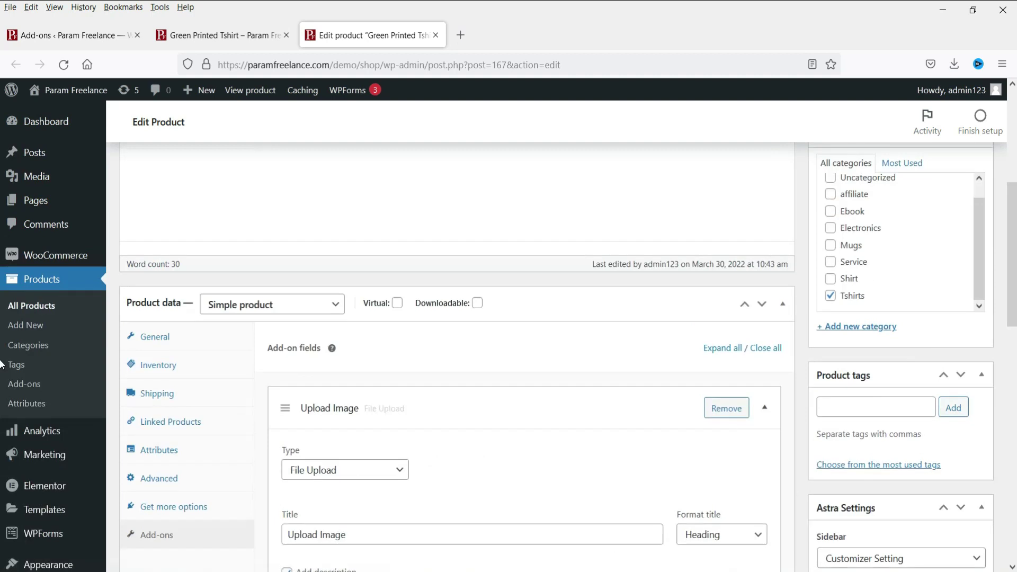
left_click(955, 382)
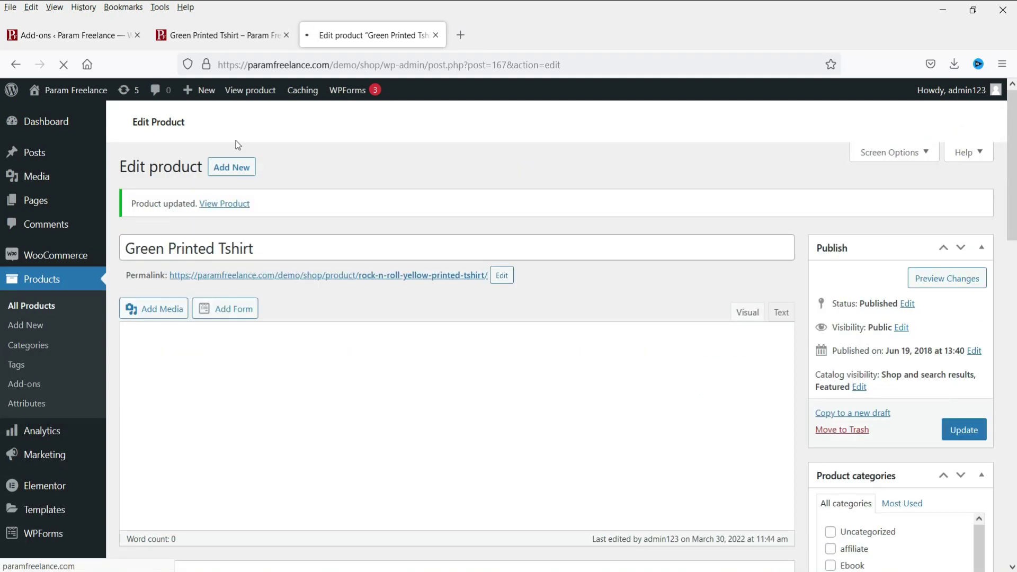
left_click(191, 35)
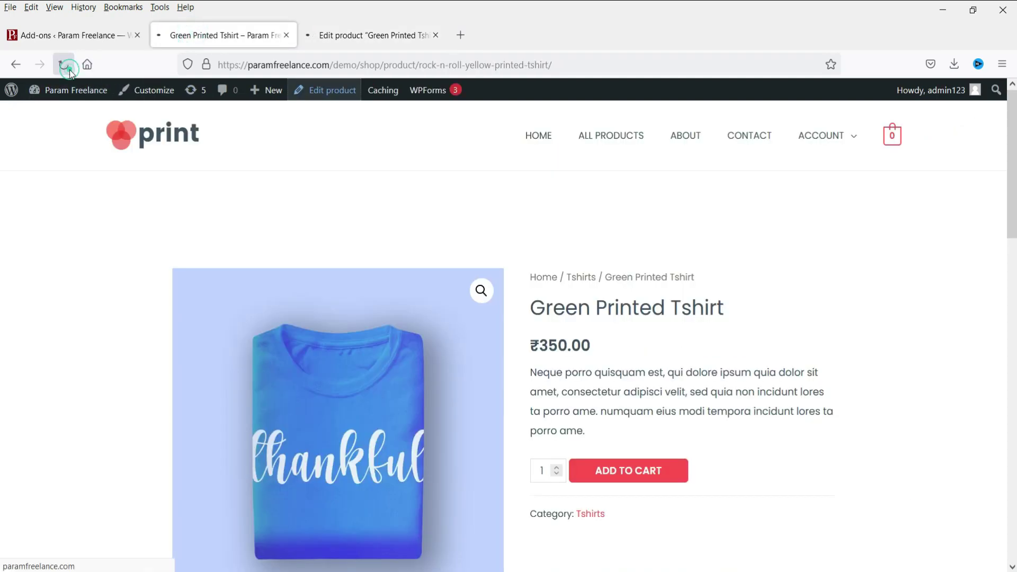
Reload the Green Printed Tshirt page, check the image file picker, and try adding the shirt to the cart without an uploaded file
left_click(63, 64)
scroll(683, 286, "down", 4)
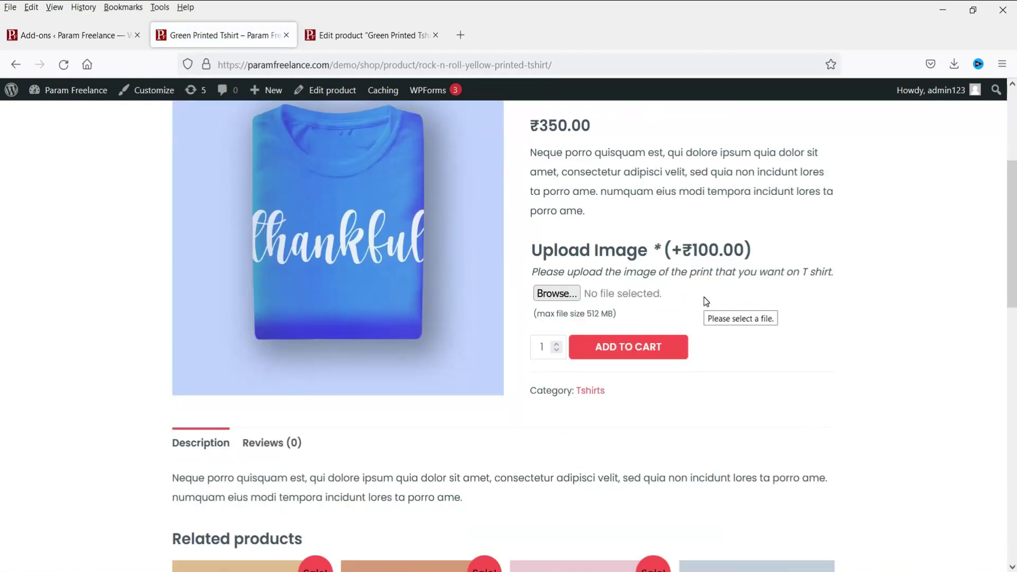
left_click(565, 299)
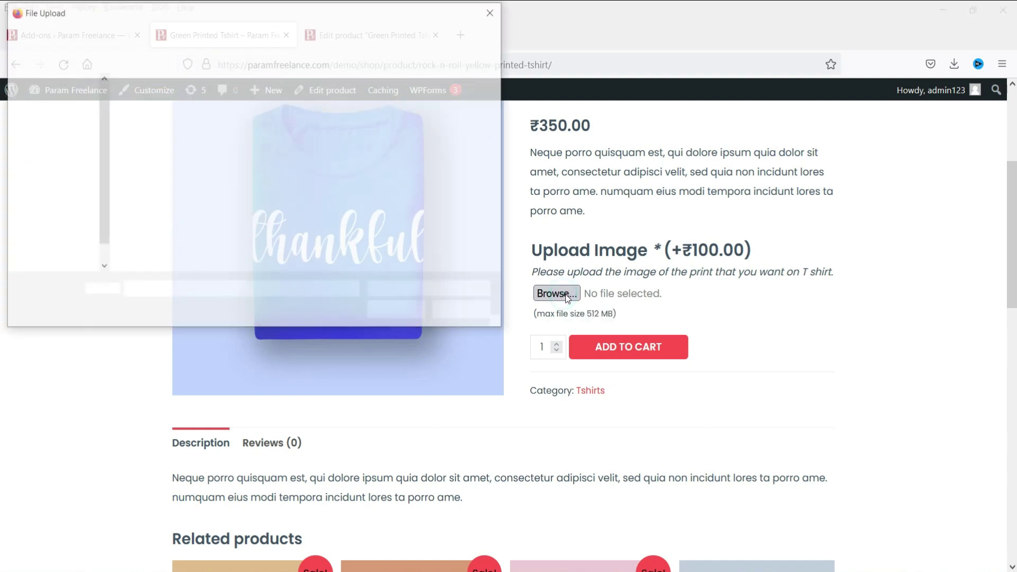
left_click(495, 12)
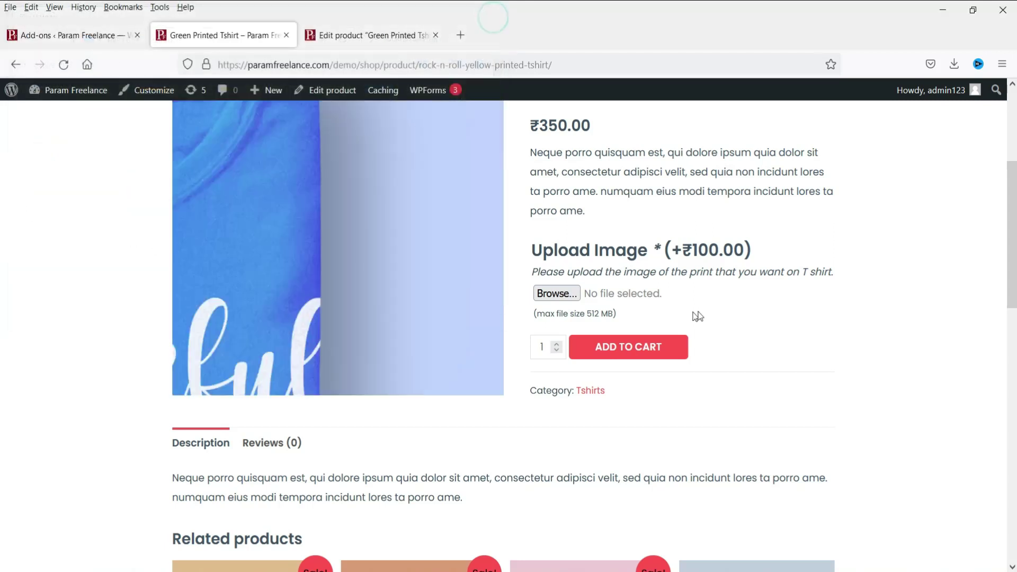
left_click(638, 348)
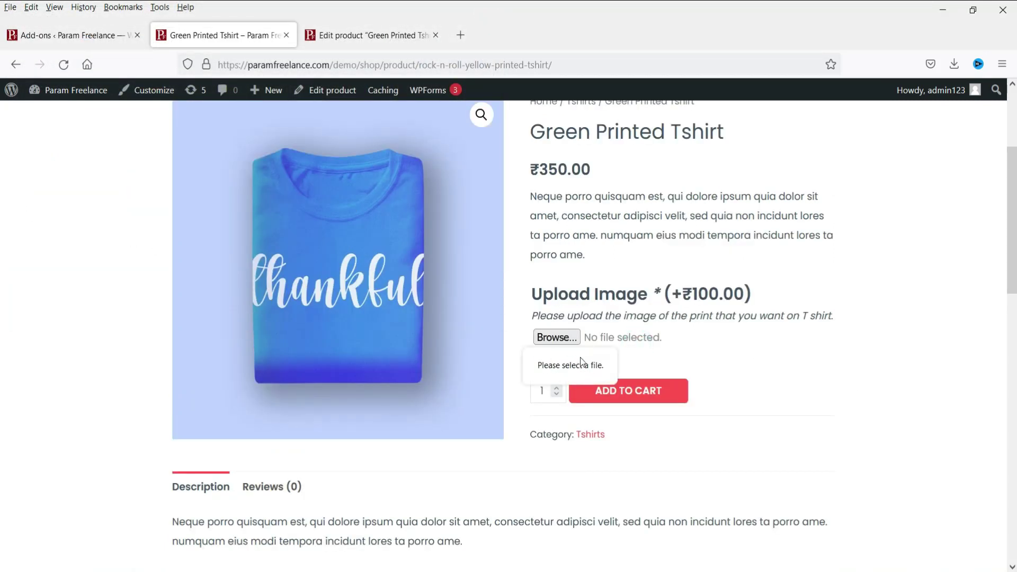
left_click(768, 357)
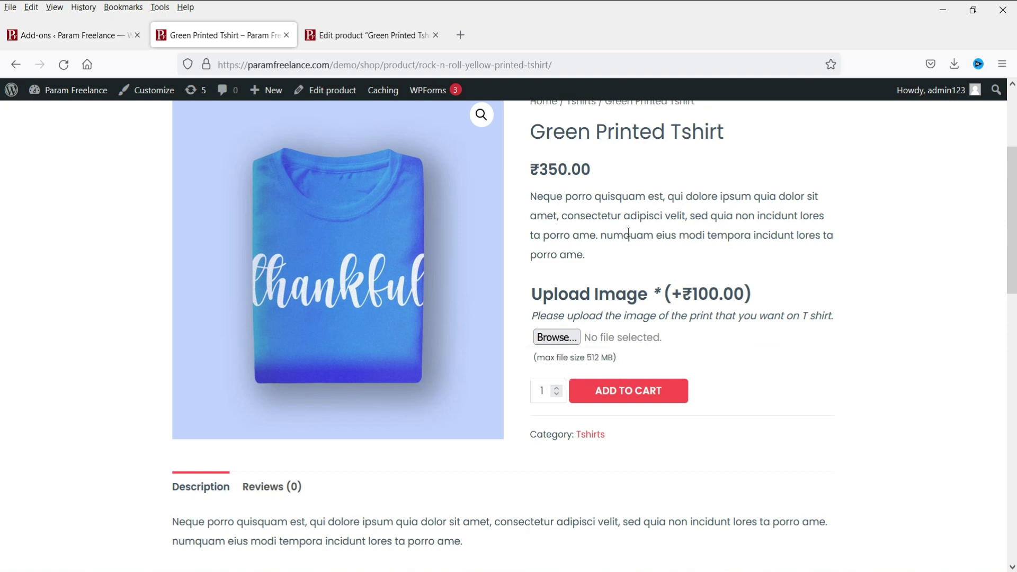
scroll(551, 281, "up", 3)
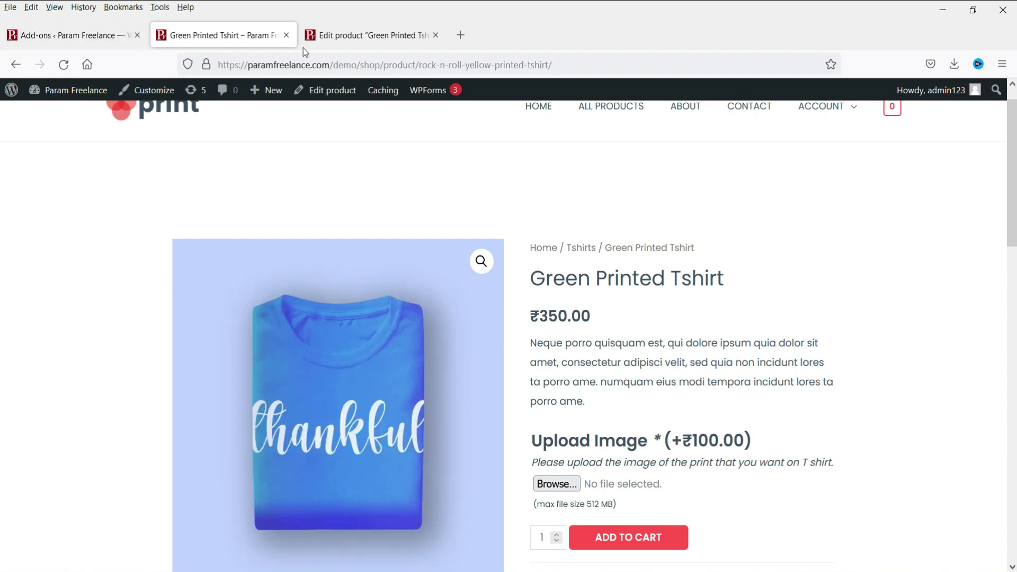
Make the Upload Image add-on field of the Green Printed Tshirt optional instead of required
left_click(345, 43)
scroll(381, 390, "down", 10)
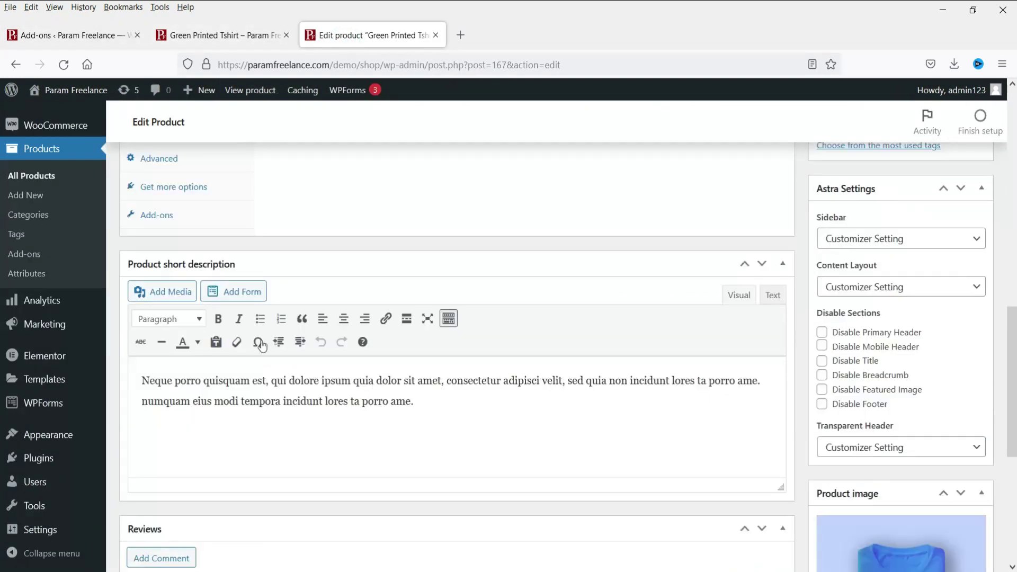
left_click(187, 218)
scroll(354, 275, "up", 3)
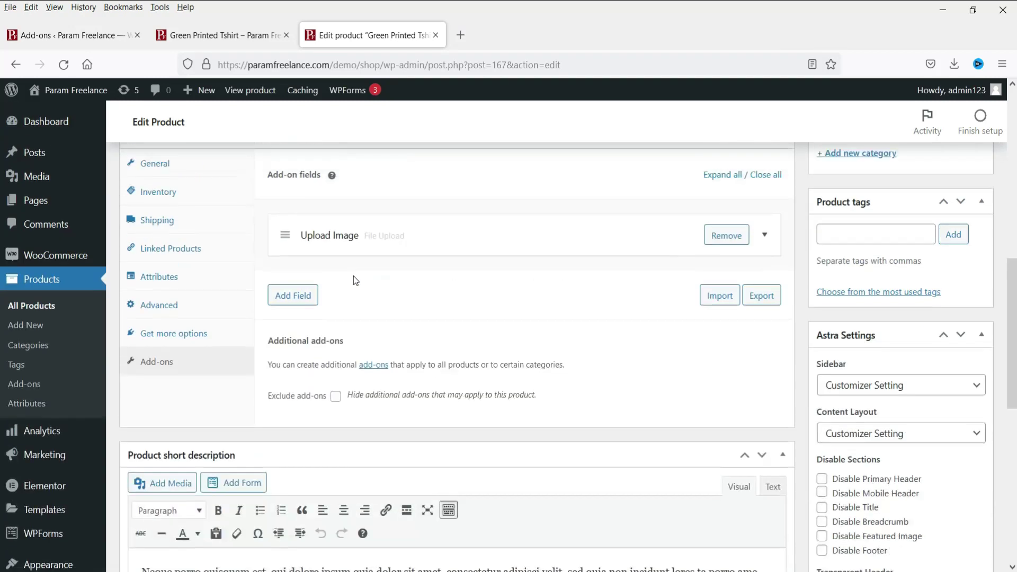
left_click(338, 234)
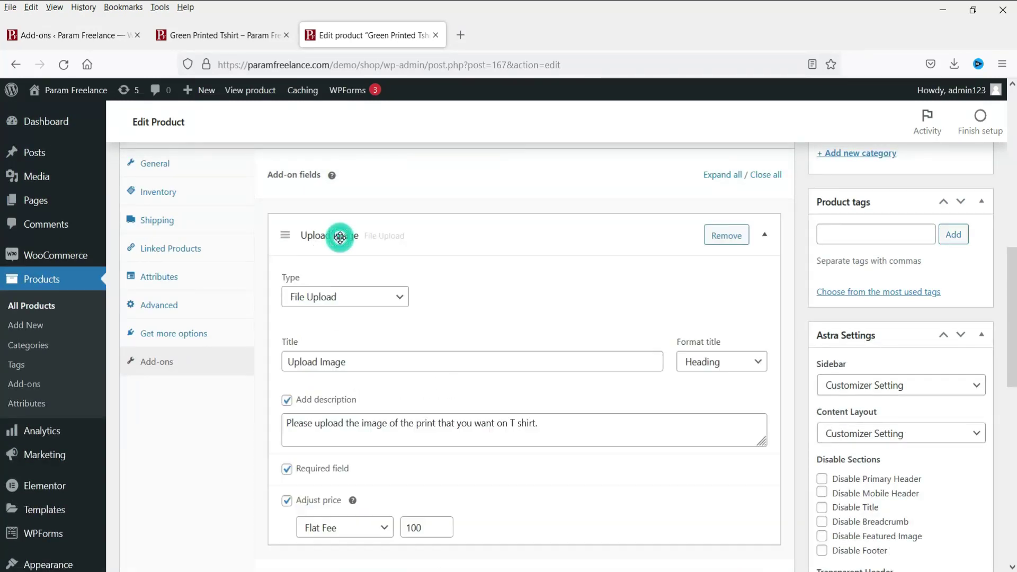
scroll(339, 389, "down", 3)
left_click(314, 322)
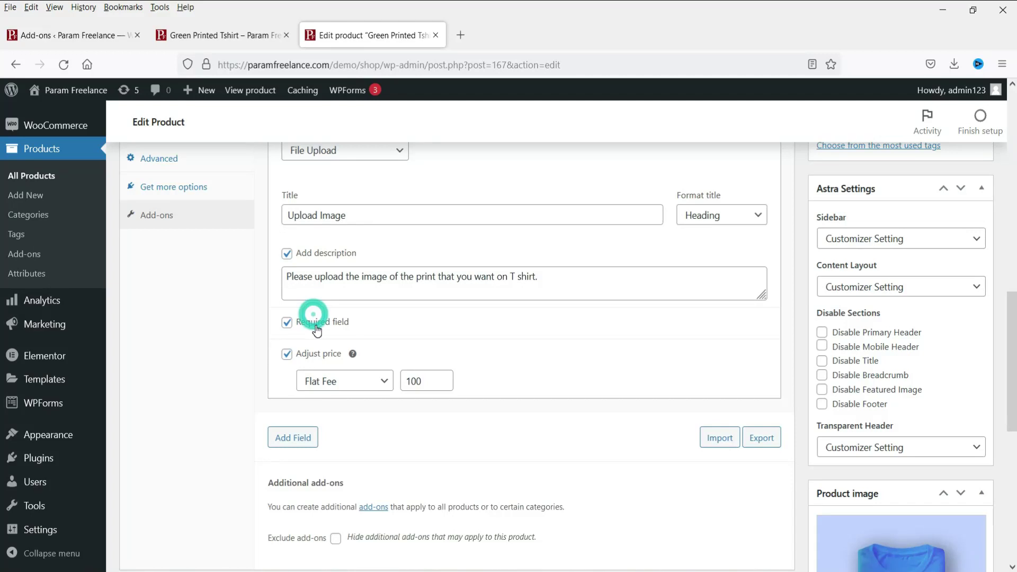
Update the Green Printed Tshirt product and reload its public page to check the Upload Image field
scroll(315, 322, "up", 8)
scroll(958, 294, "up", 1)
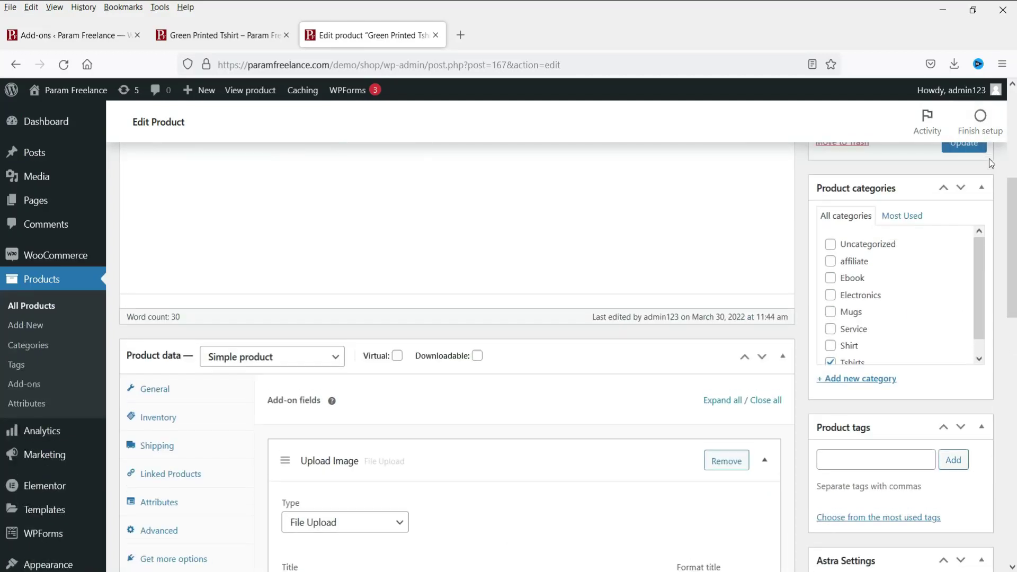
scroll(989, 157, "up", 2)
left_click(963, 281)
left_click(199, 36)
left_click(64, 64)
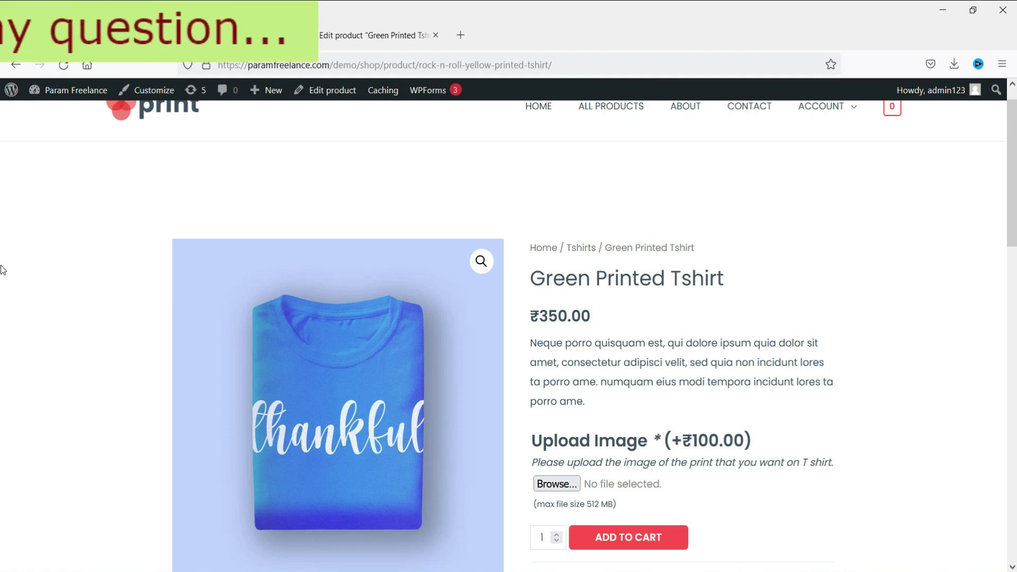
scroll(869, 288, "down", 3)
scroll(893, 286, "down", 1)
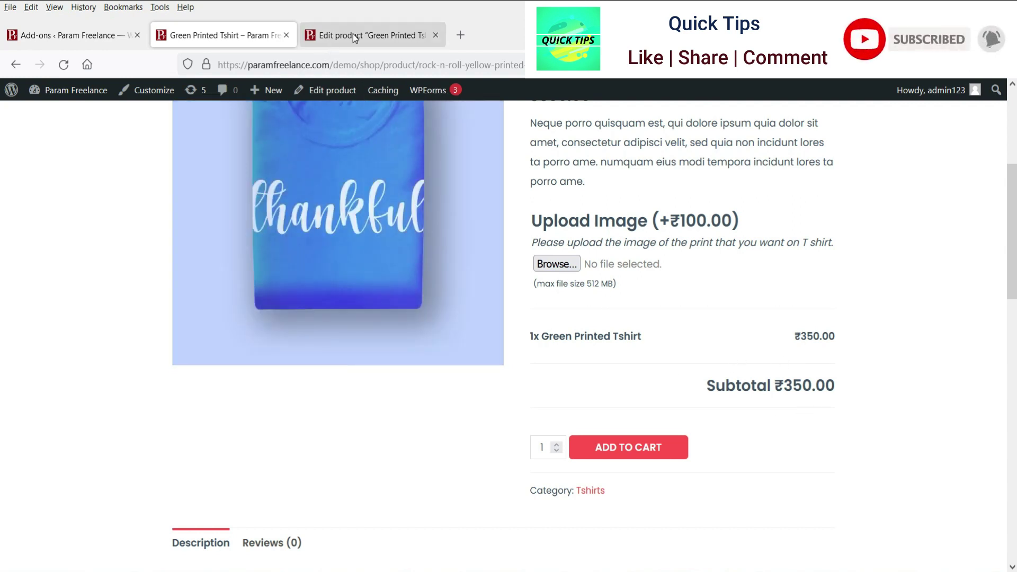
Browse all shop products and open the Printed Green Tshirt page
left_click(369, 41)
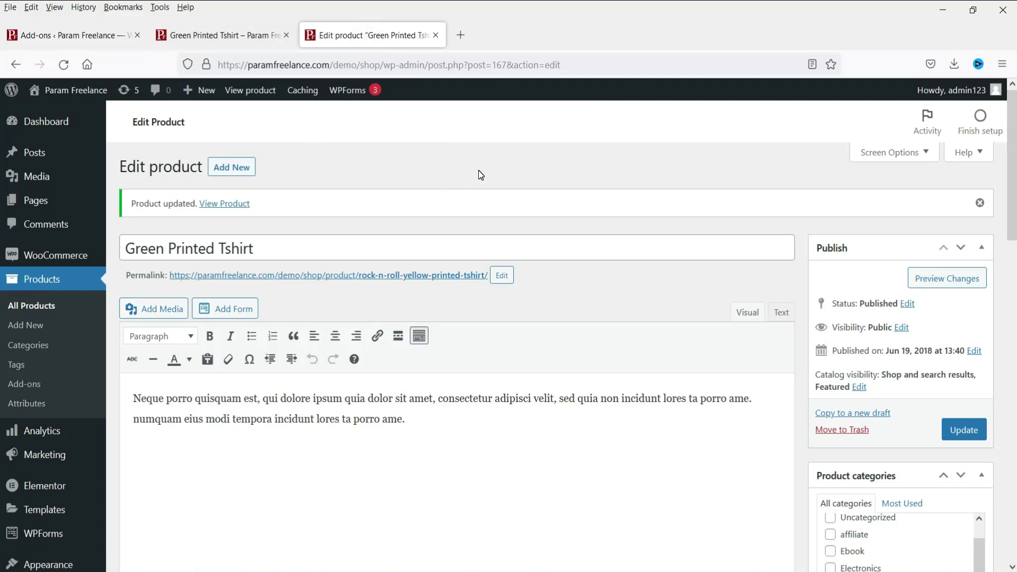
left_click(219, 34)
scroll(802, 225, "up", 5)
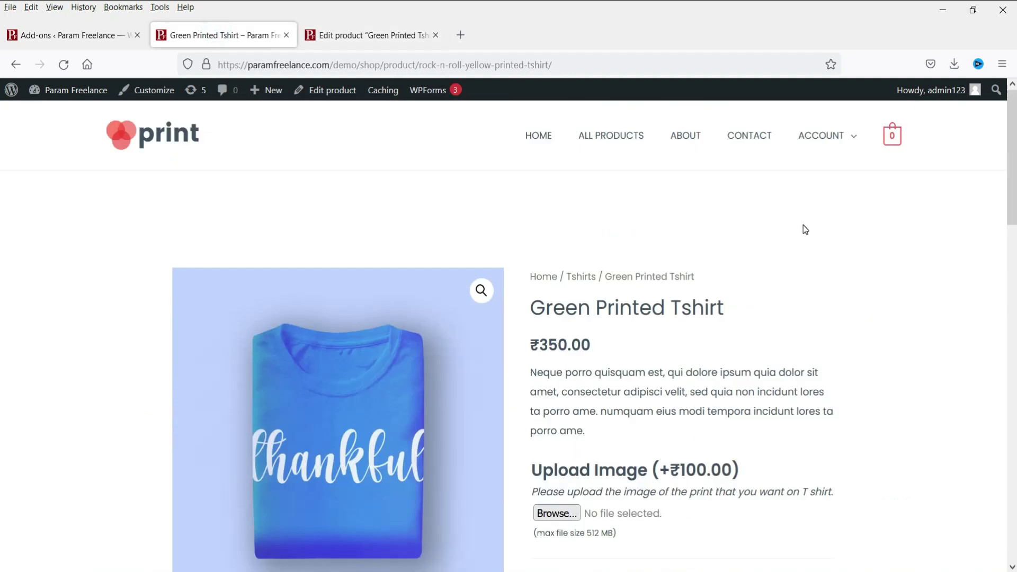
left_click(622, 138)
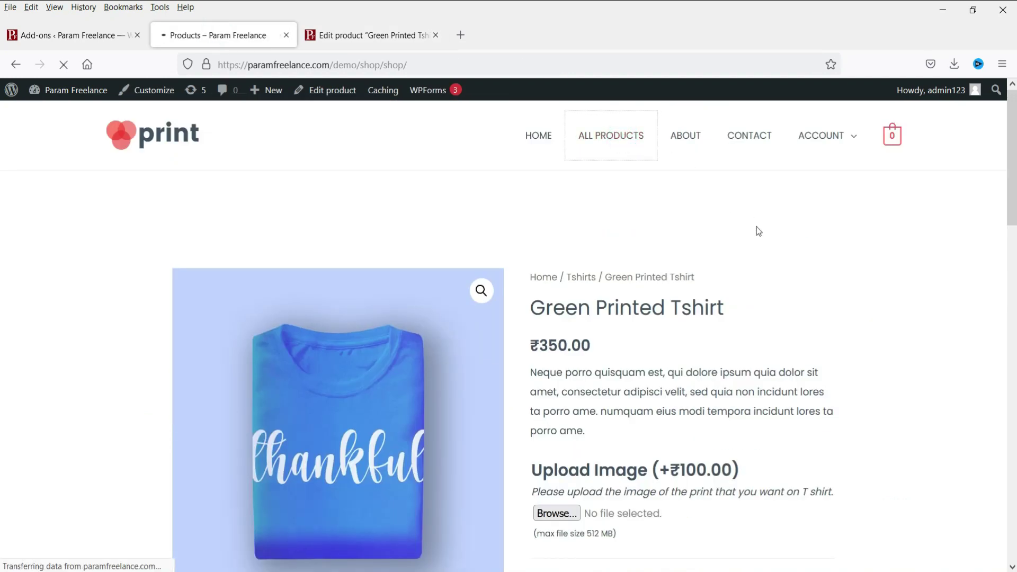
scroll(892, 296, "down", 4)
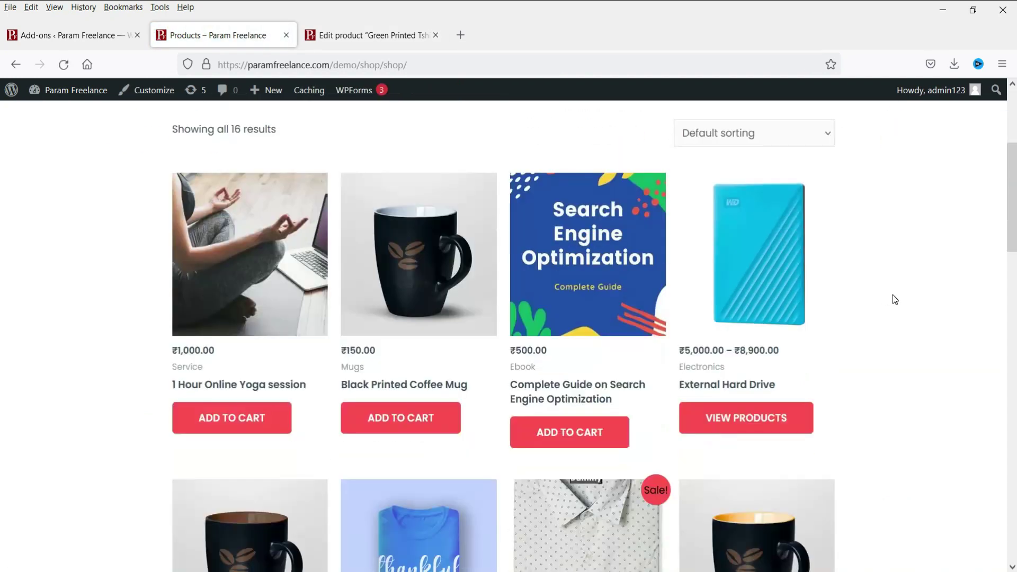
scroll(893, 298, "down", 10)
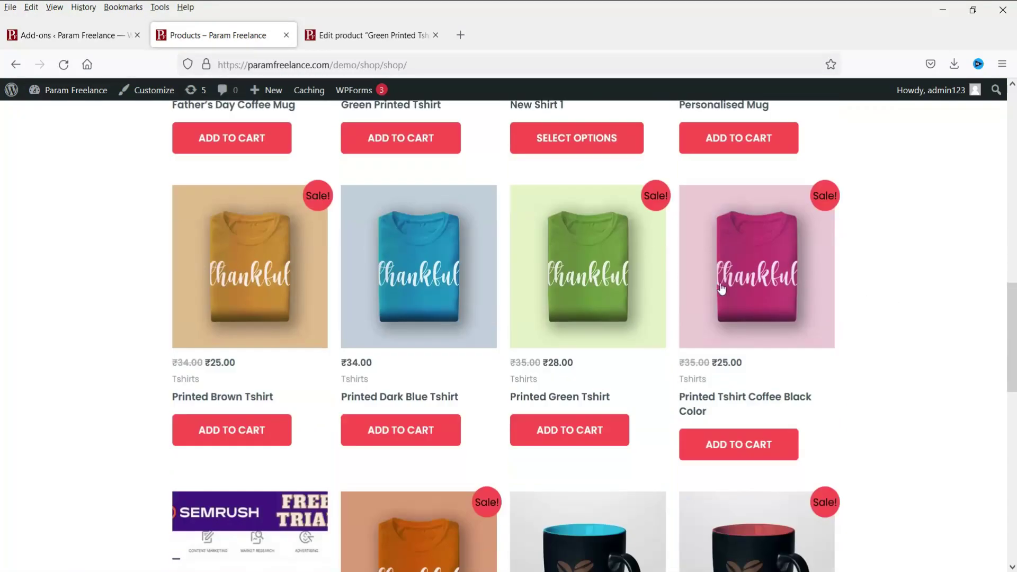
scroll(630, 278, "down", 5)
scroll(627, 273, "up", 5)
left_click(607, 263)
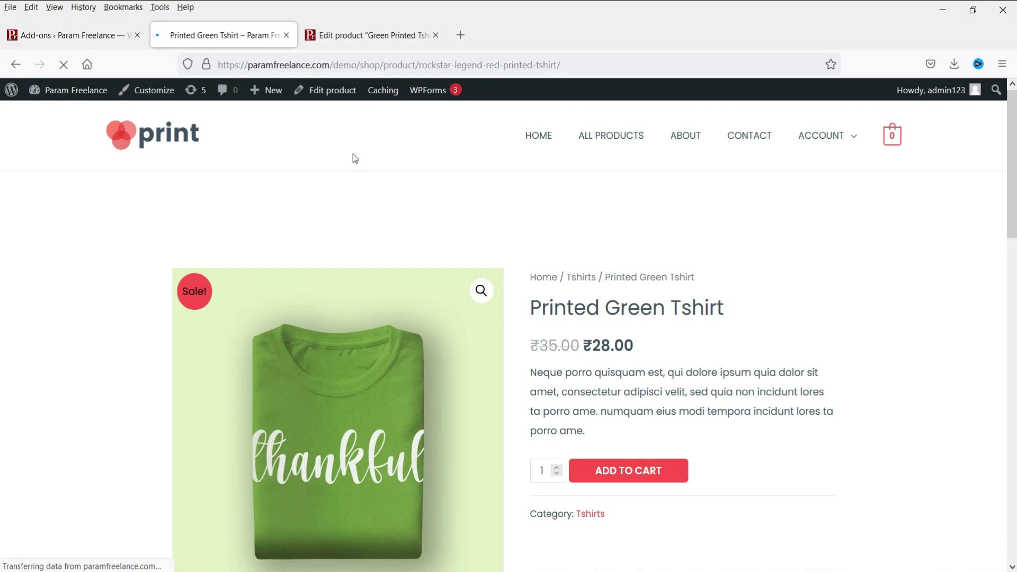
Open the Printed Green Tshirt for editing in a new tab and close the Green Printed Tshirt editor
right_click(329, 93)
left_click(359, 106)
middle_click(560, 36)
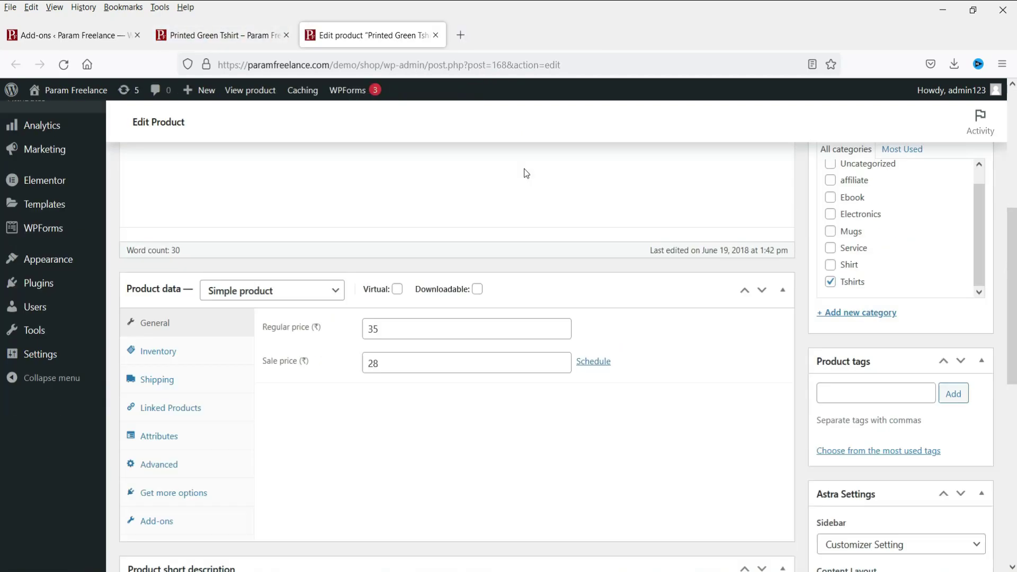
Add an add-on field of type Customer Defined Price to the Printed Green Tshirt
scroll(523, 169, "down", 5)
left_click(183, 249)
scroll(567, 272, "up", 4)
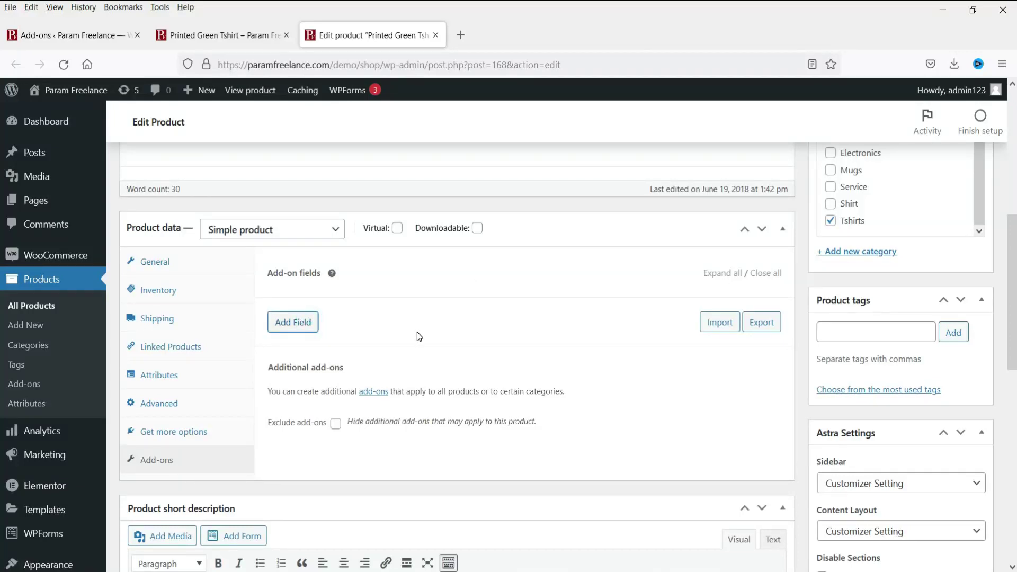
scroll(478, 417, "down", 3)
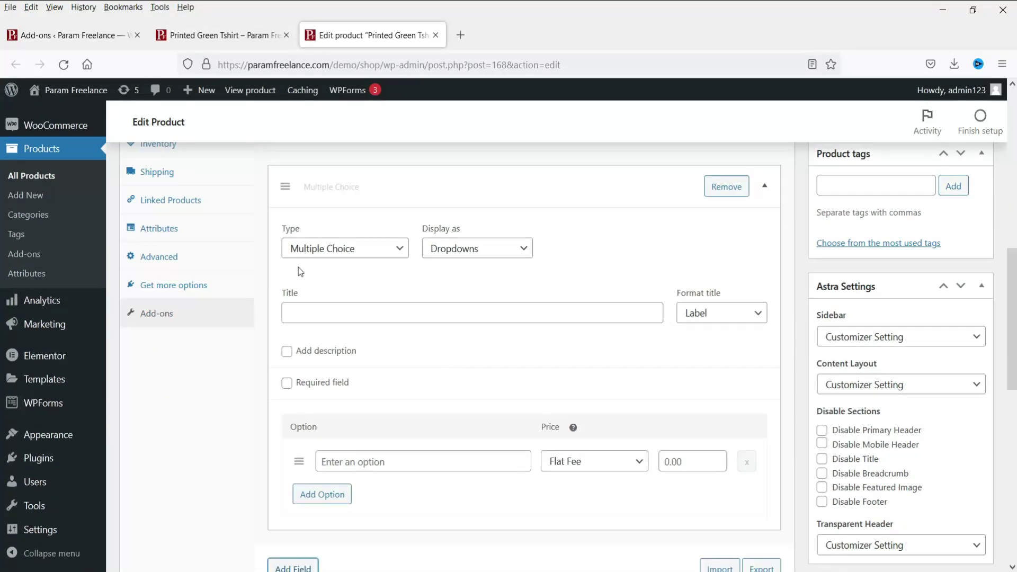
left_click(339, 258)
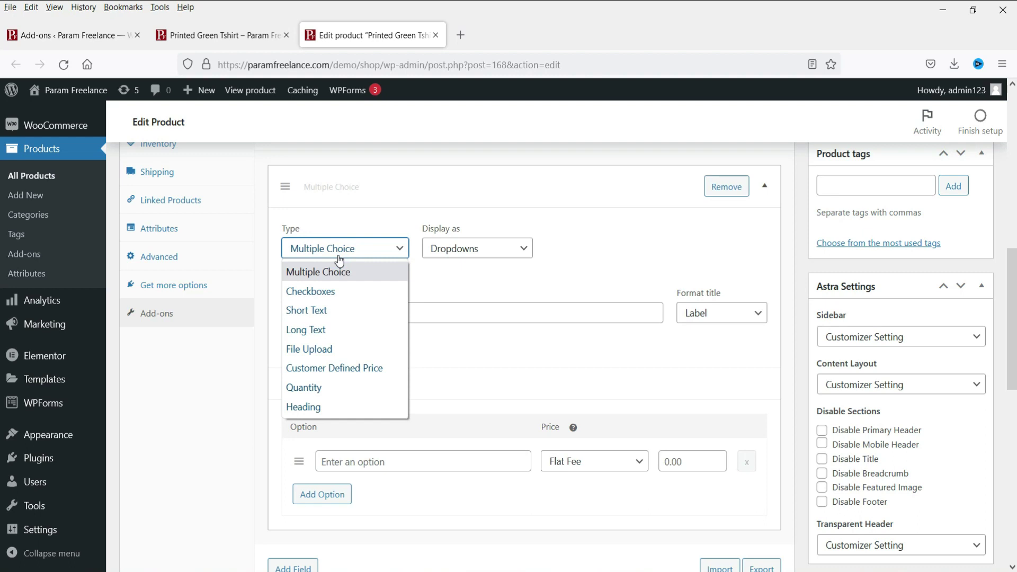
left_click(389, 369)
Title the customer defined price field "DONATE"
left_click(358, 316)
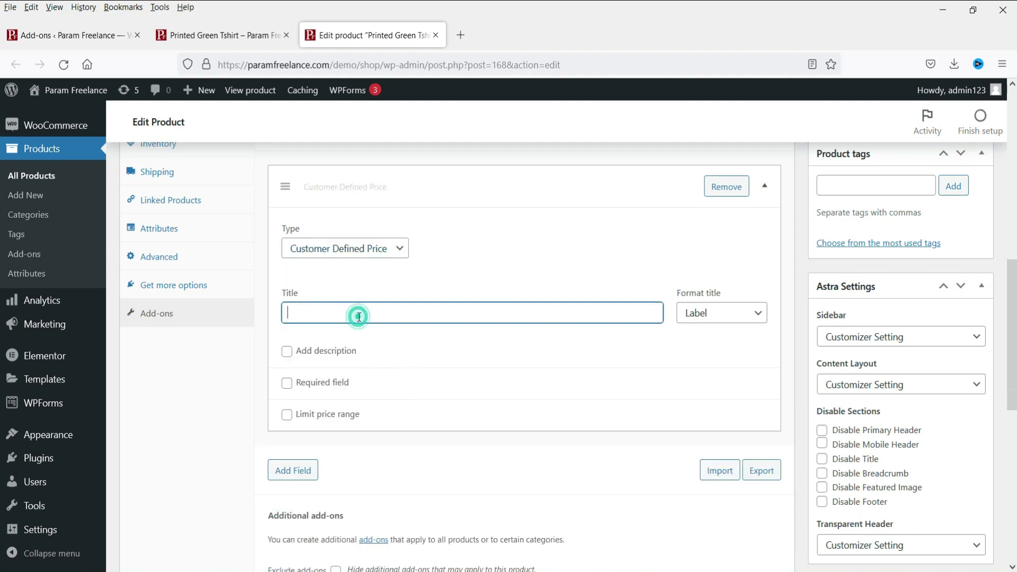
type("DOnation")
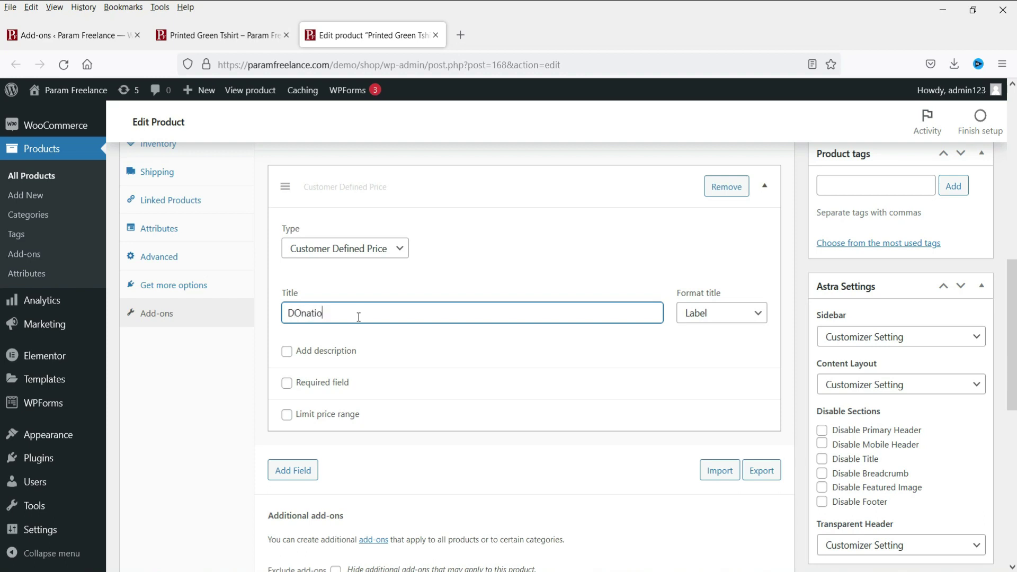
key("BackSpace")
key("BackSpace")
key("BackSpace")
key("BackSpace")
key("BackSpace")
key("BackSpace")
type("NATE")
Enable the DONATE field's description and enter "Please donate for needy people."
left_click(286, 351)
left_click(328, 381)
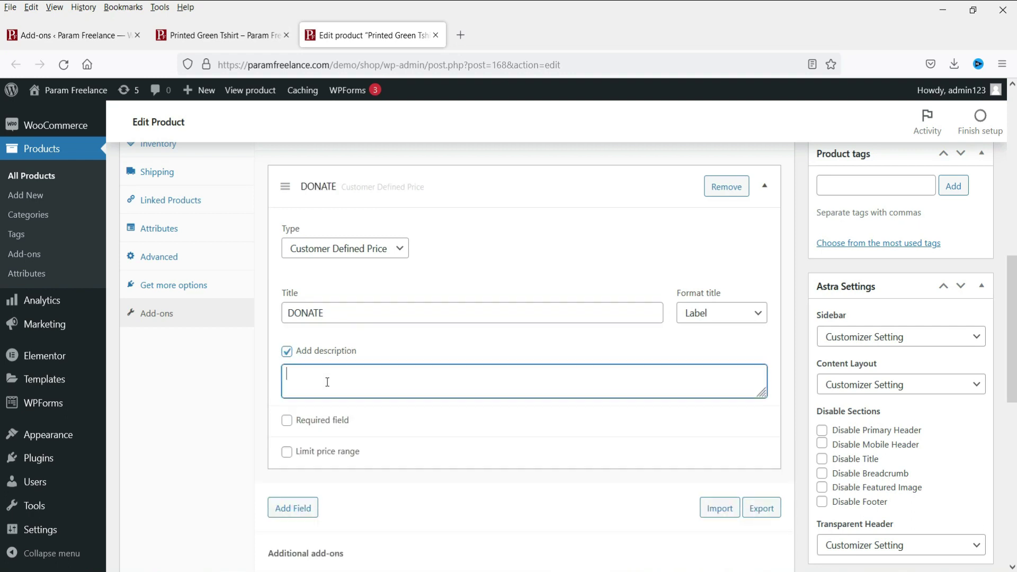
type("Please donate for needy people.")
Limit the DONATE field's price range to between 10 and 500 and update the product
scroll(328, 382, "down", 1)
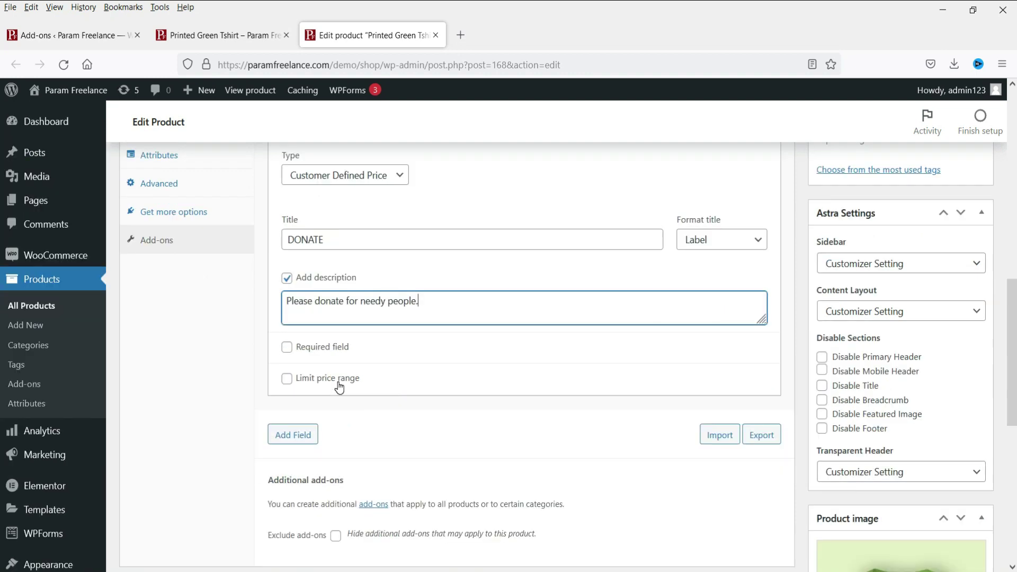
left_click(337, 380)
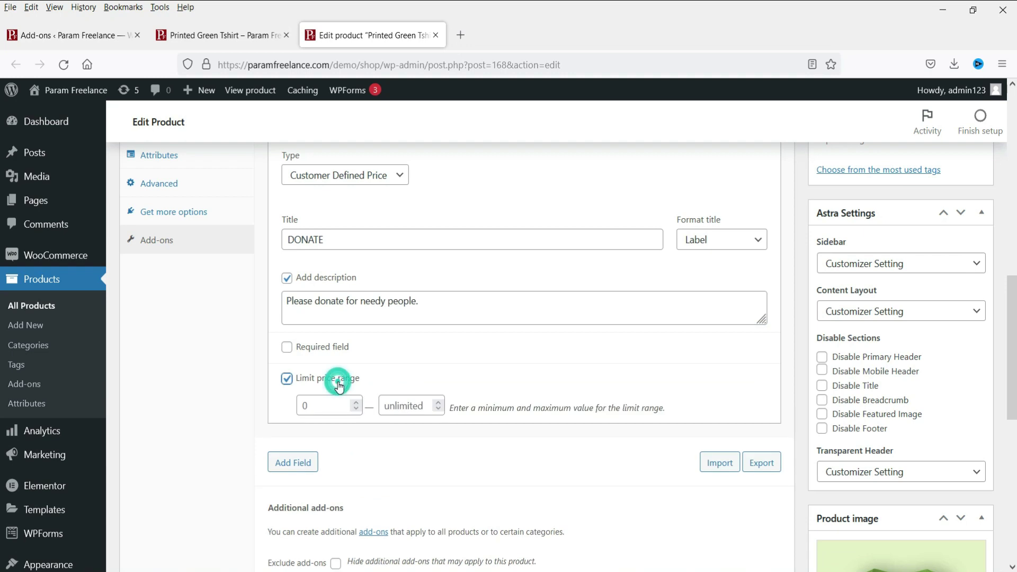
double_click(319, 406)
type("10")
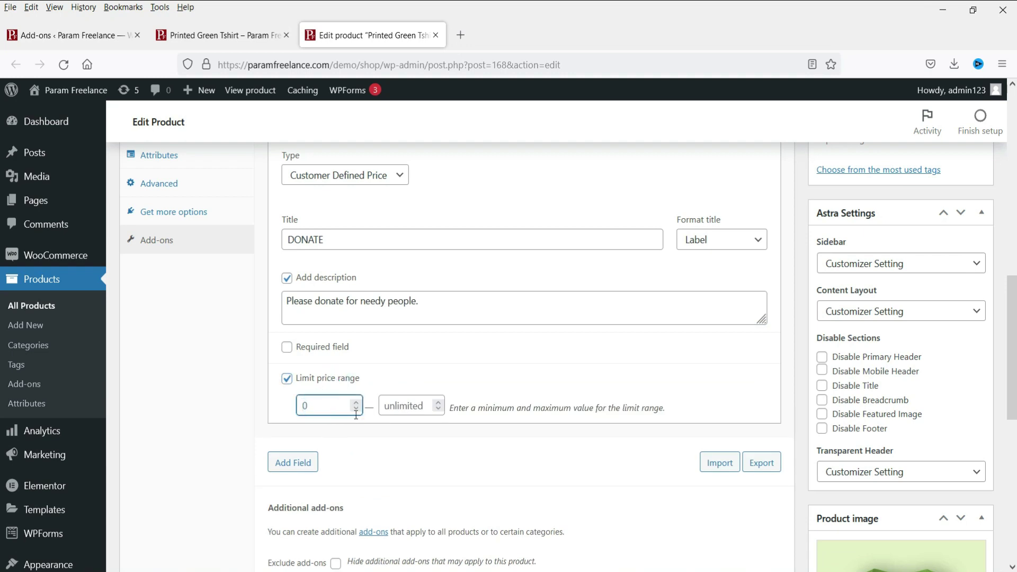
left_click(404, 404)
type("500")
left_click_drag(1011, 344, 1012, 207)
left_click(975, 235)
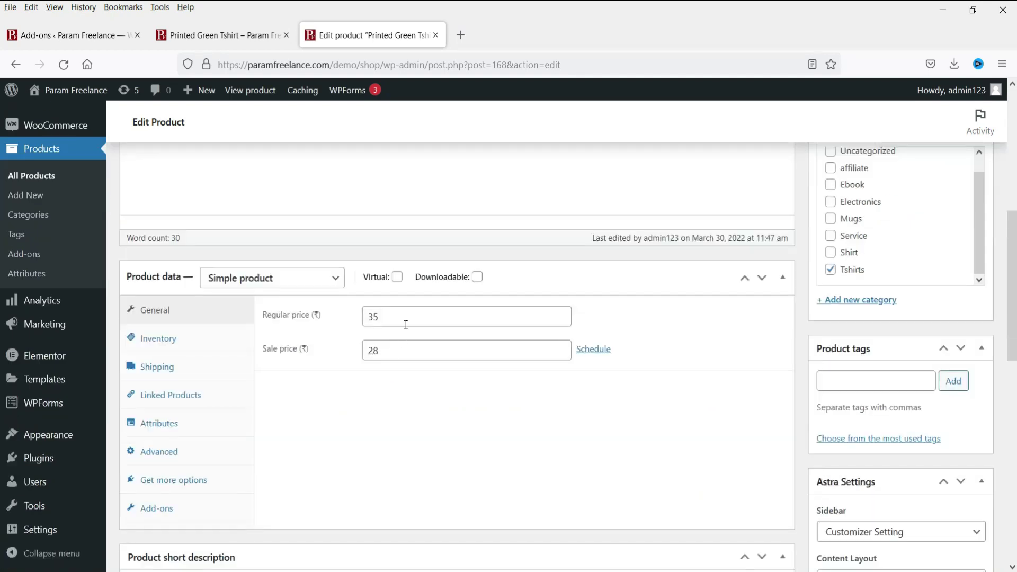
Set the Printed Green Tshirt's regular price to 350 and clear its sale price
left_click(405, 319)
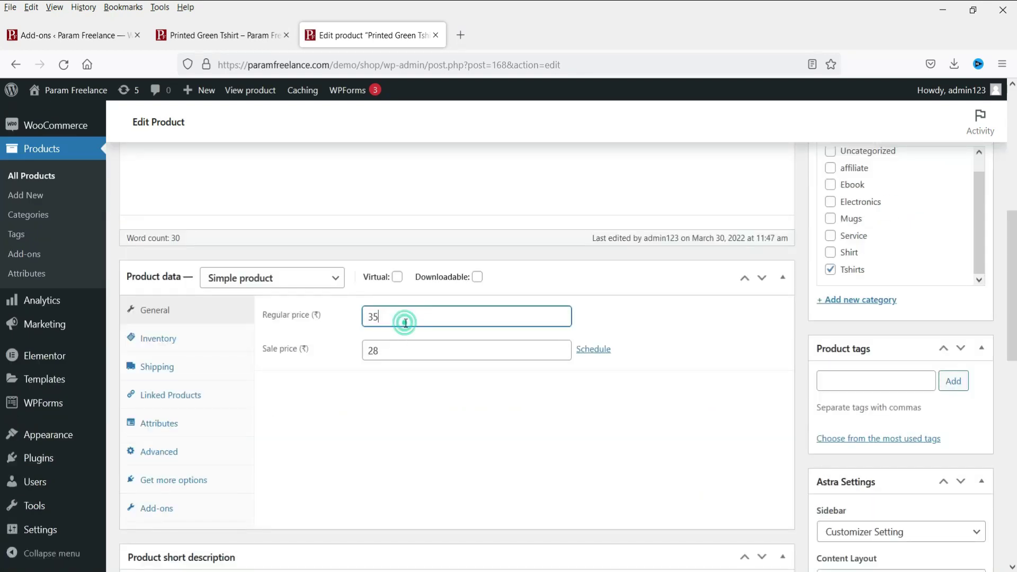
type("0")
double_click(386, 347)
key("BackSpace")
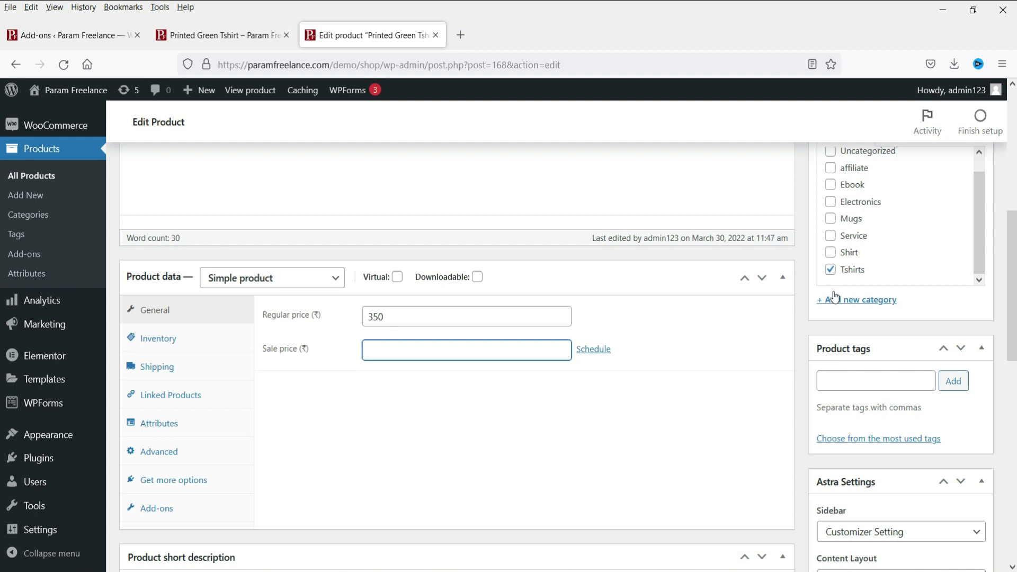
Update the Printed Green Tshirt product and reload its public page to check the price and donation field
scroll(1, 323, "up", 10)
left_click(950, 432)
left_click(223, 35)
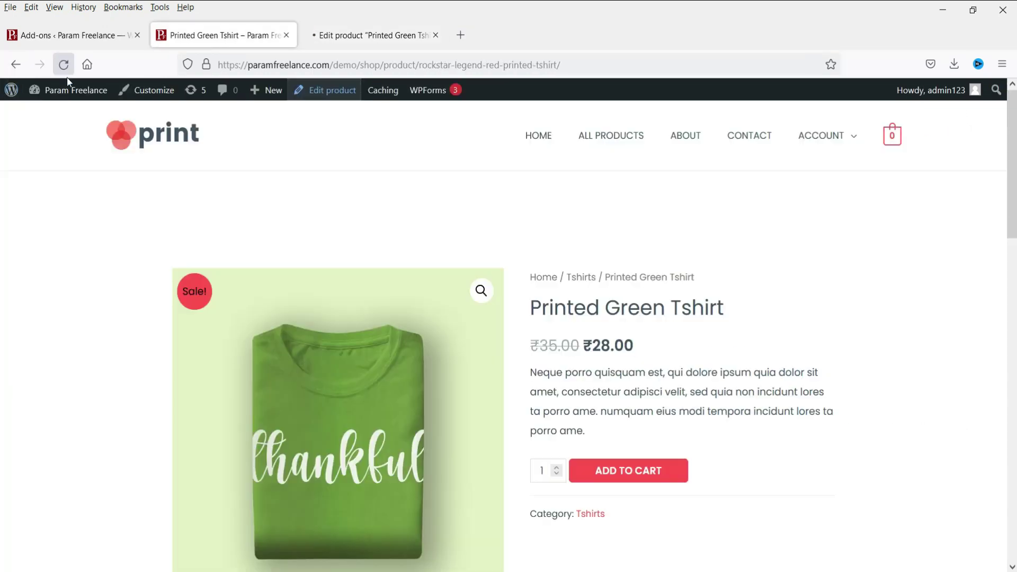
left_click(62, 68)
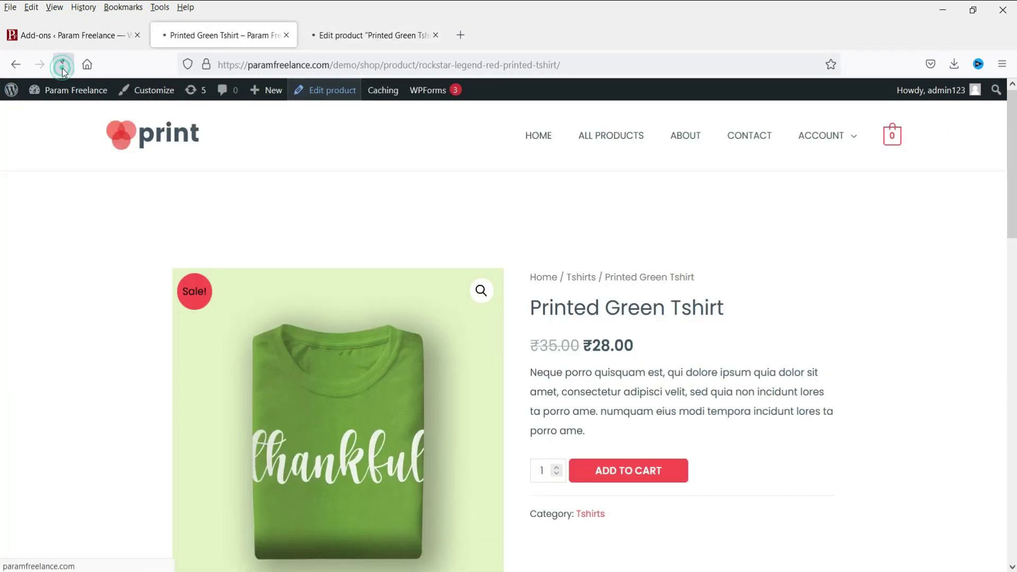
scroll(916, 394, "down", 2)
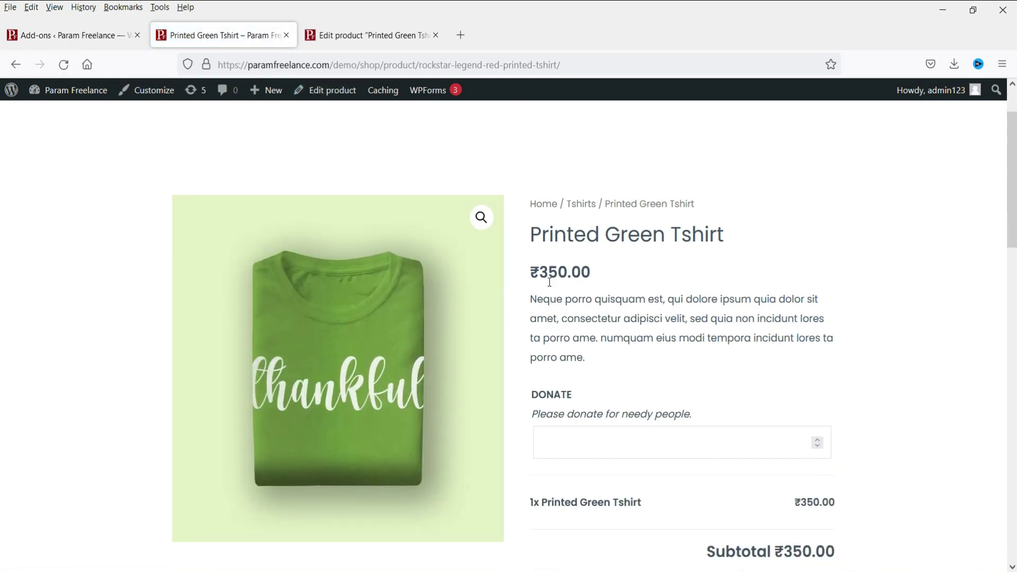
Enter a donation of 100 in the DONATE field on the Printed Green Tshirt's public page
scroll(550, 281, "down", 4)
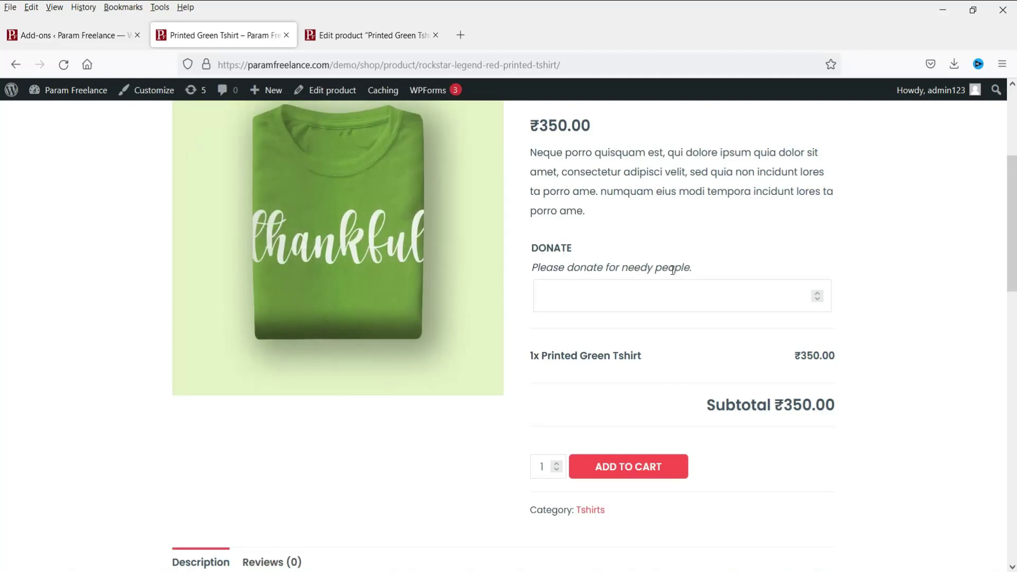
left_click(670, 295)
left_click(947, 333)
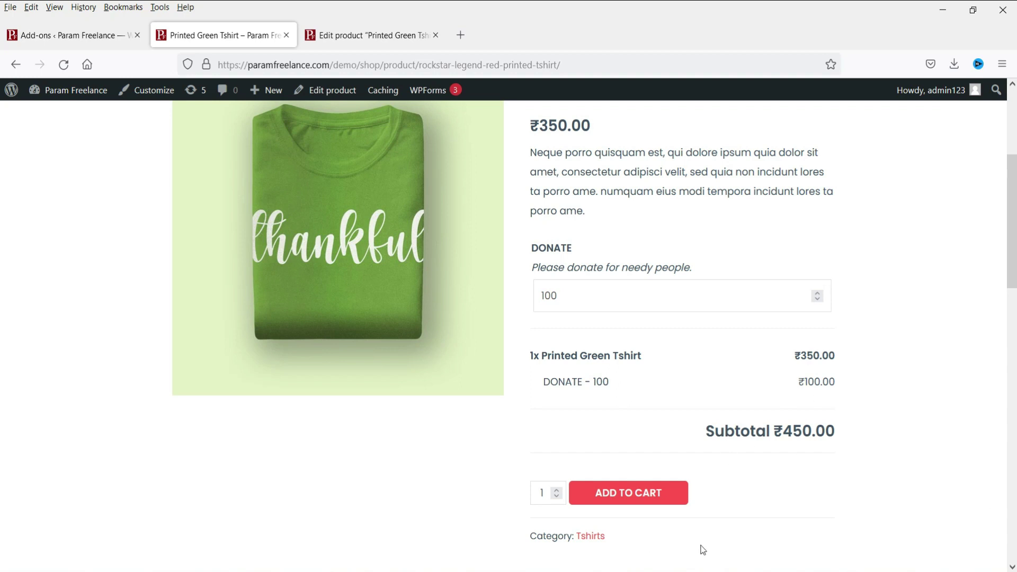
Add the Printed Green Tshirt with its donation to the cart and review the cart page
left_click(628, 501)
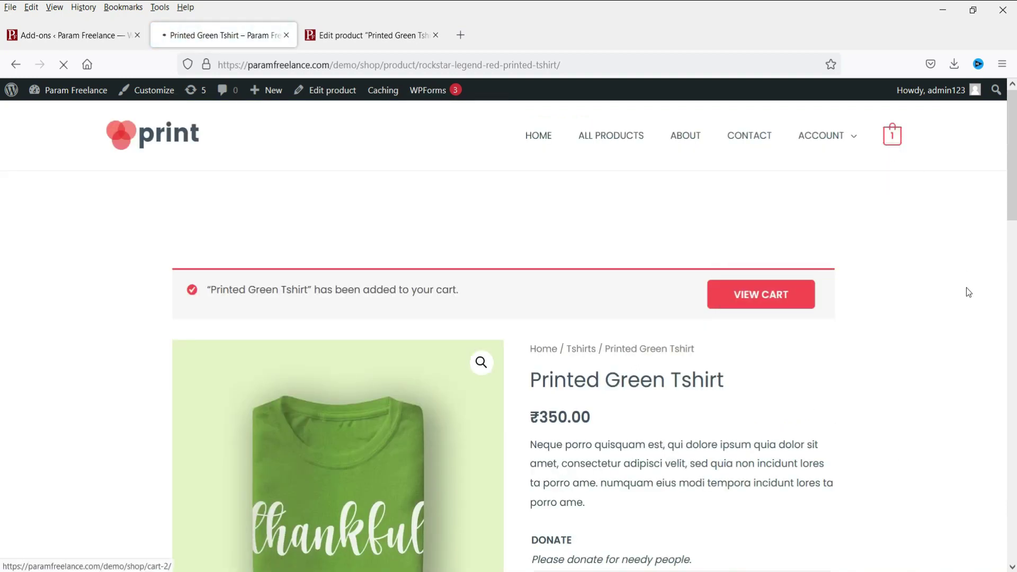
scroll(966, 297, "down", 3)
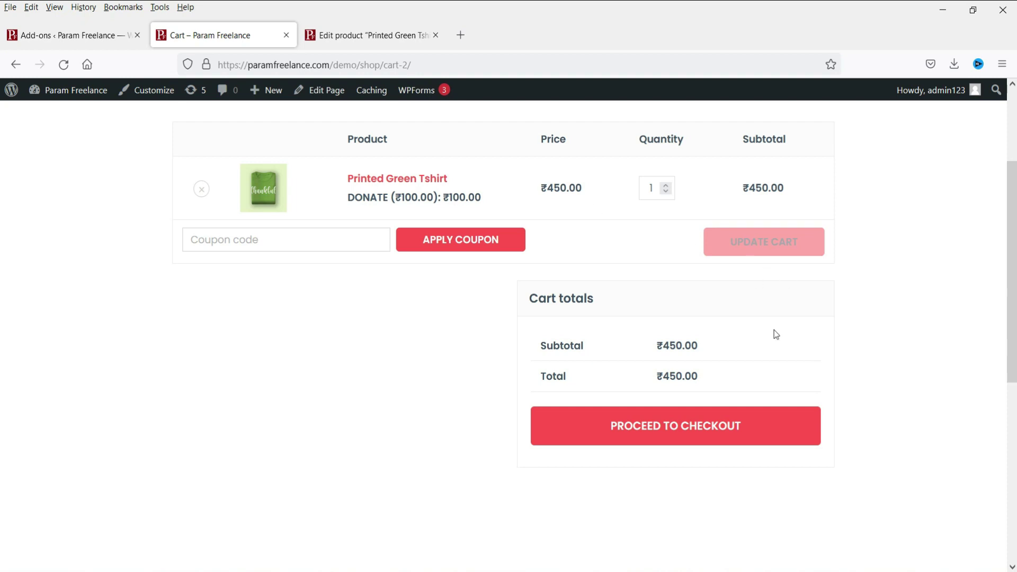
scroll(930, 383, "up", 3)
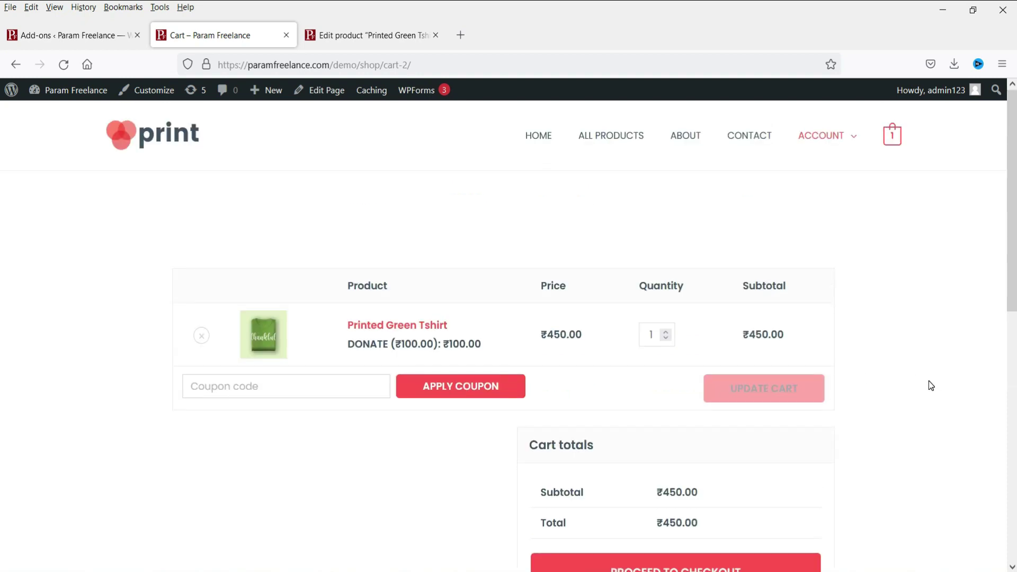
Add another add-on field to the Printed Green Tshirt product, below the DONATE field
left_click(351, 31)
scroll(895, 384, "down", 10)
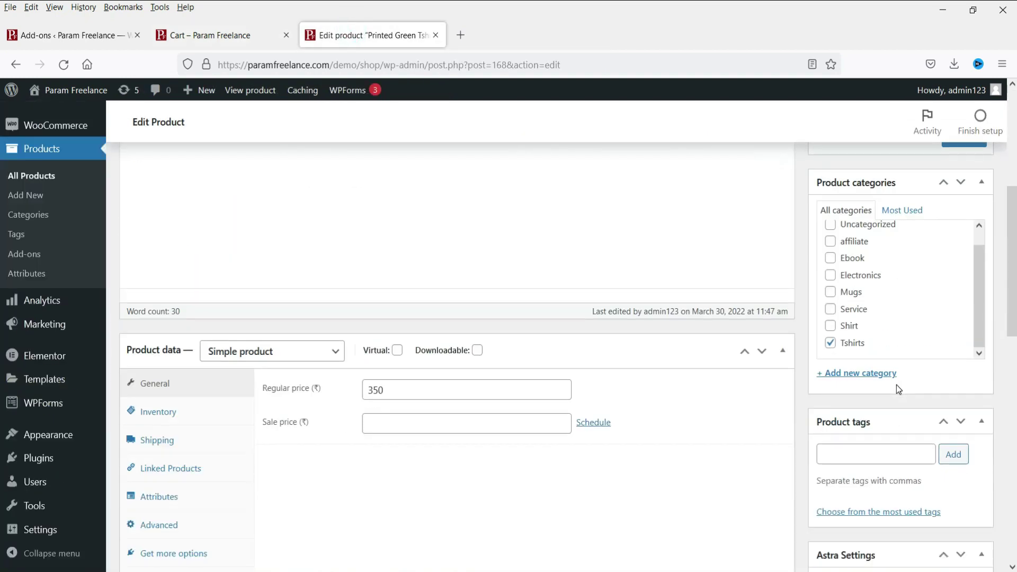
left_click(155, 288)
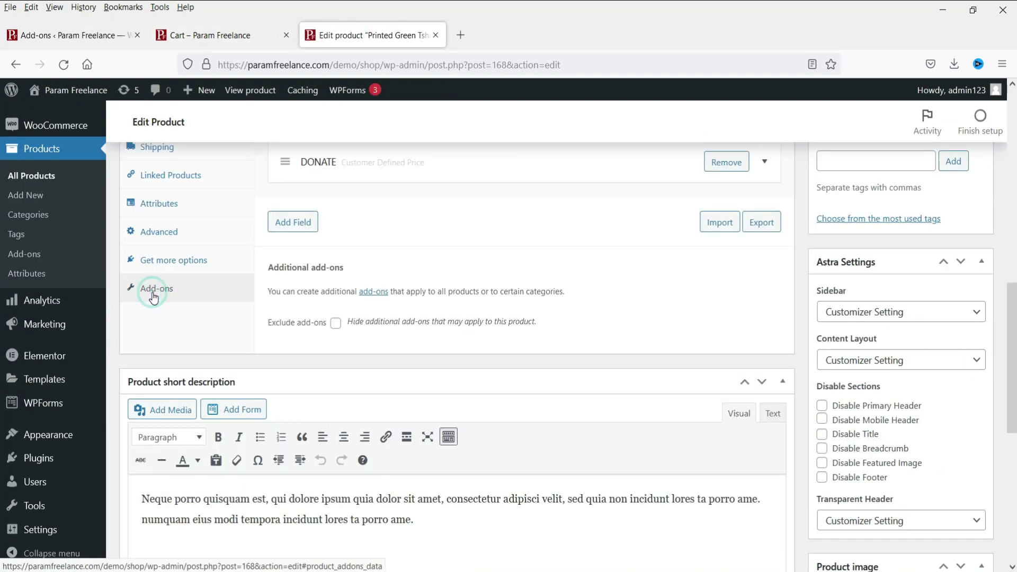
scroll(380, 289, "up", 3)
left_click(297, 370)
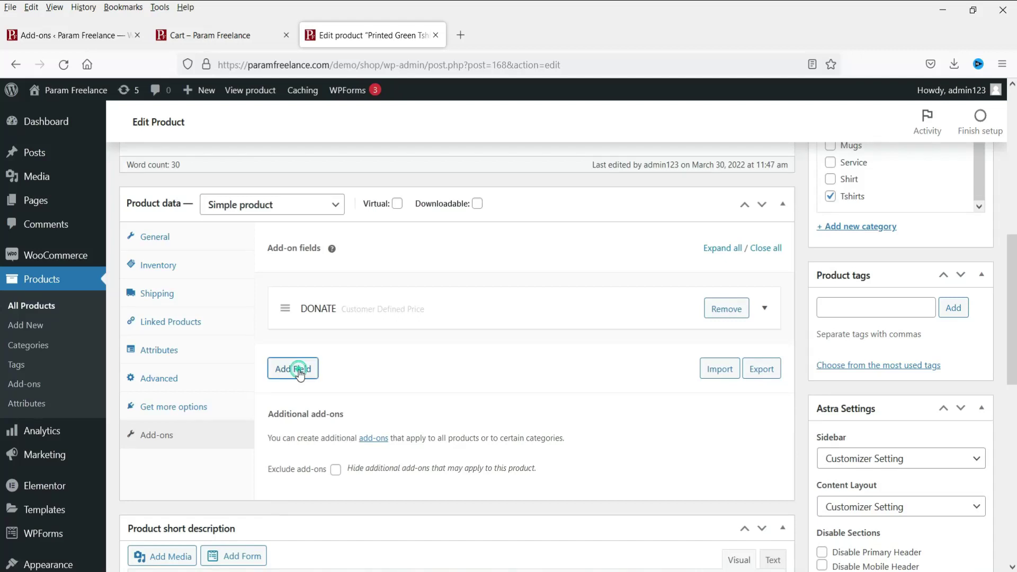
Title the new checkboxes field "New Add ons" and set its title format to Heading
type("Add")
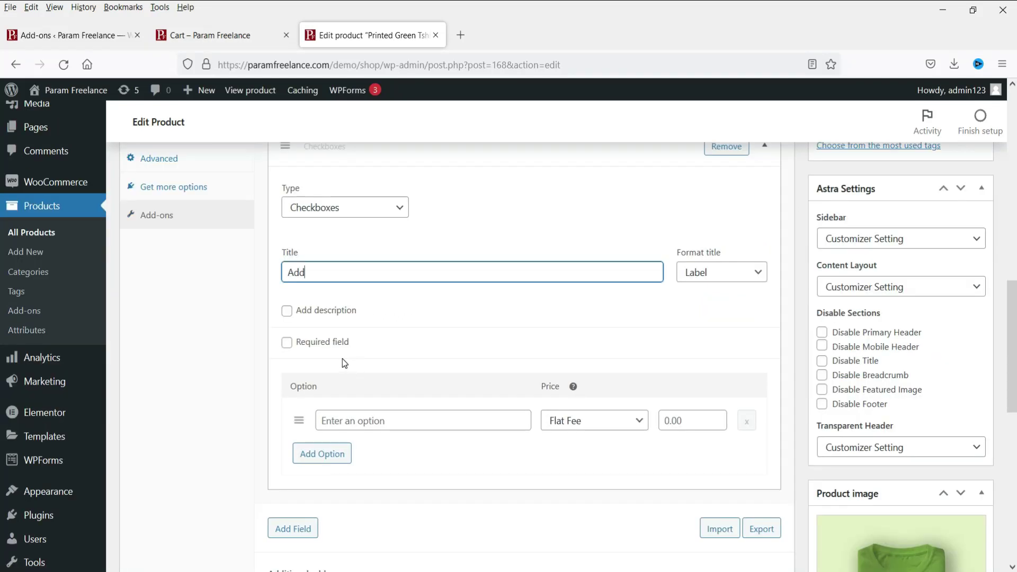
key("BackSpace")
key("BackSpace")
key("BackSpace")
type("New Add ons")
left_click(745, 271)
left_click(730, 314)
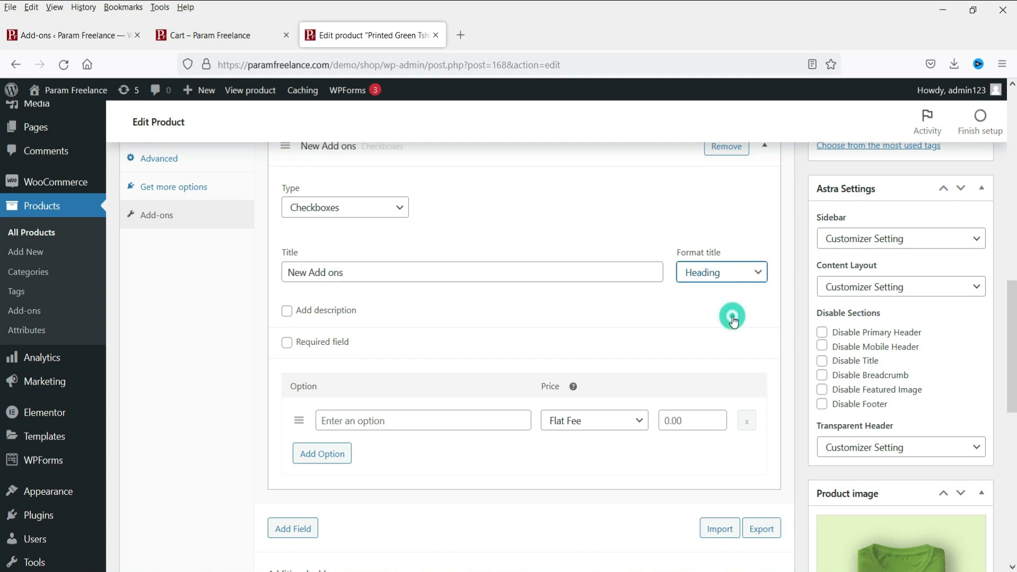
Enable the New Add ons field's description and enter "Please select Add-ons if required"
mouse_move(110, 375)
left_click(287, 310)
left_click(337, 341)
type("PLease")
key("BackSpace")
key("BackSpace")
key("BackSpace")
key("BackSpace")
key("BackSpace")
type("lease")
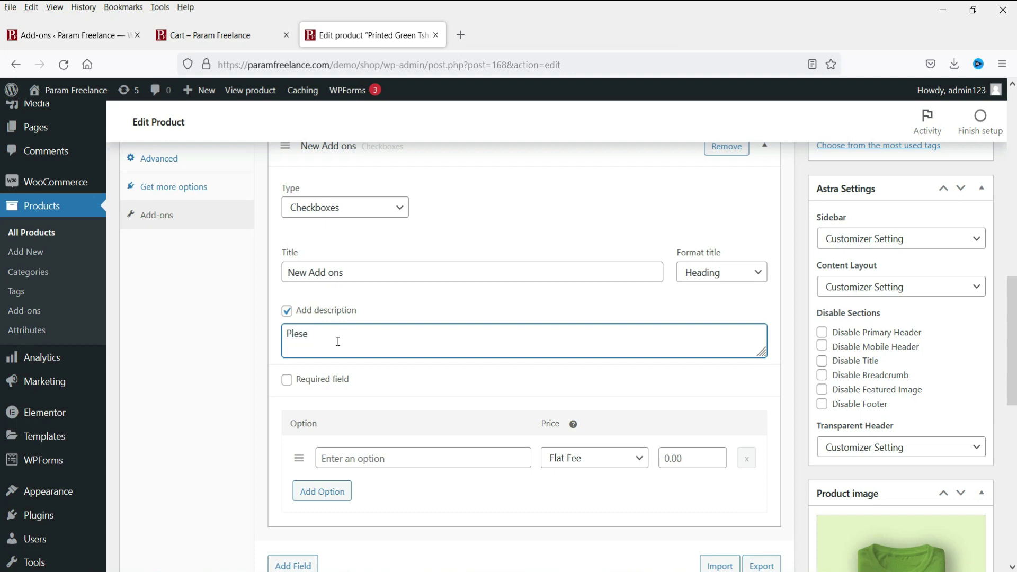
type(" select Add ons if required")
left_click(358, 333)
scroll(358, 333, "down", 3)
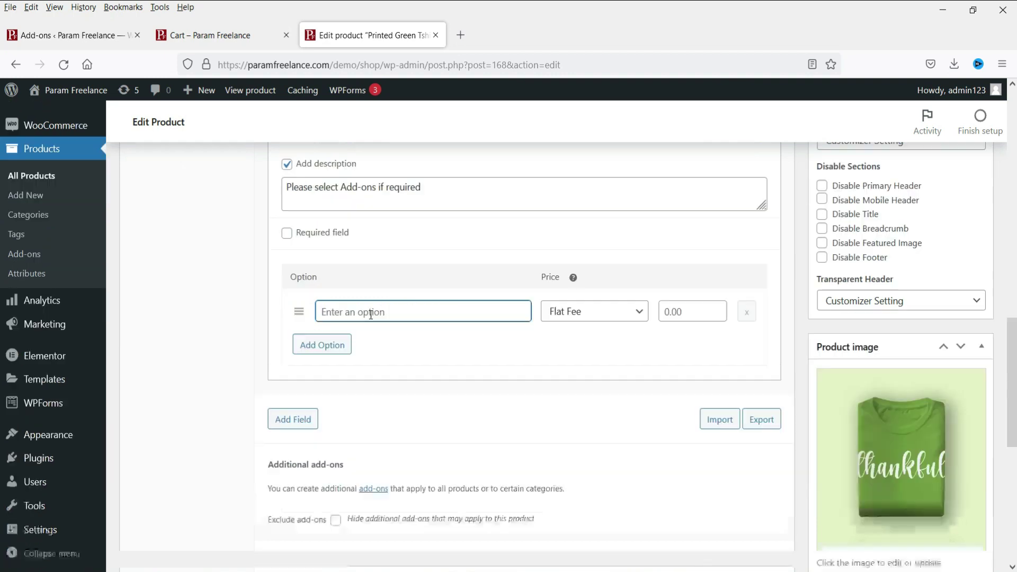
Return from the cart to the Printed Green Tshirt's public page and reload it
left_click(211, 35)
left_click(16, 64)
left_click(63, 64)
Name the first New Add ons option "Gift Wrap" in the product editor and set its flat fee to 50
left_click(366, 35)
type("Gift Wrap")
left_click(697, 307)
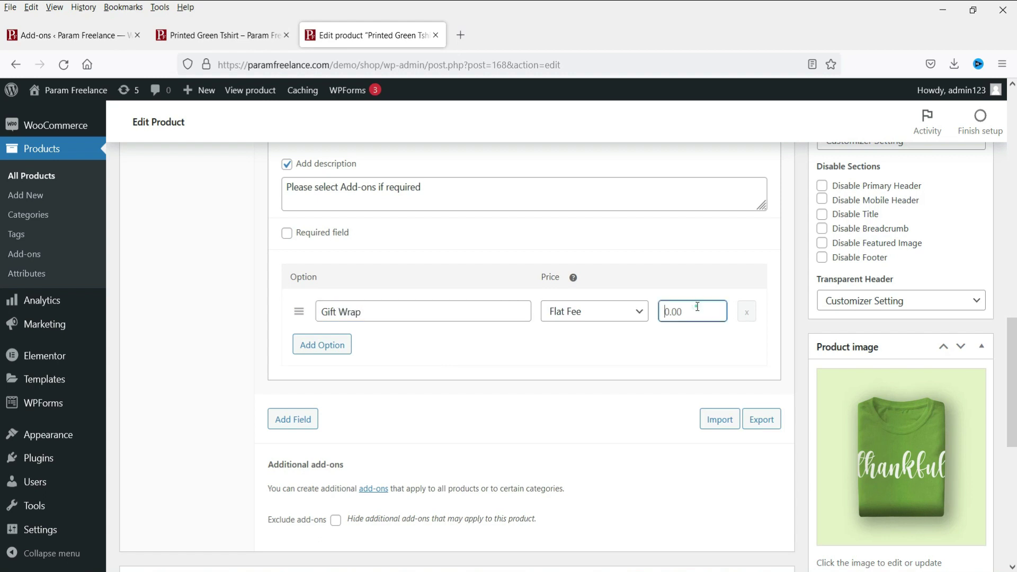
type("50")
Add a second option named "Gift Card" with a flat fee of 25
left_click(334, 354)
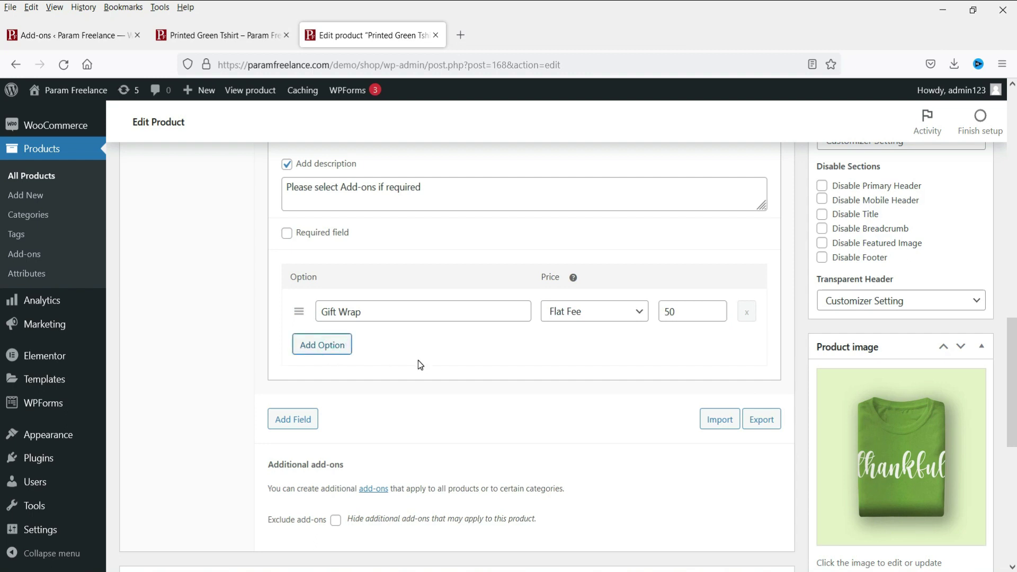
type("Gift Card")
left_click(681, 342)
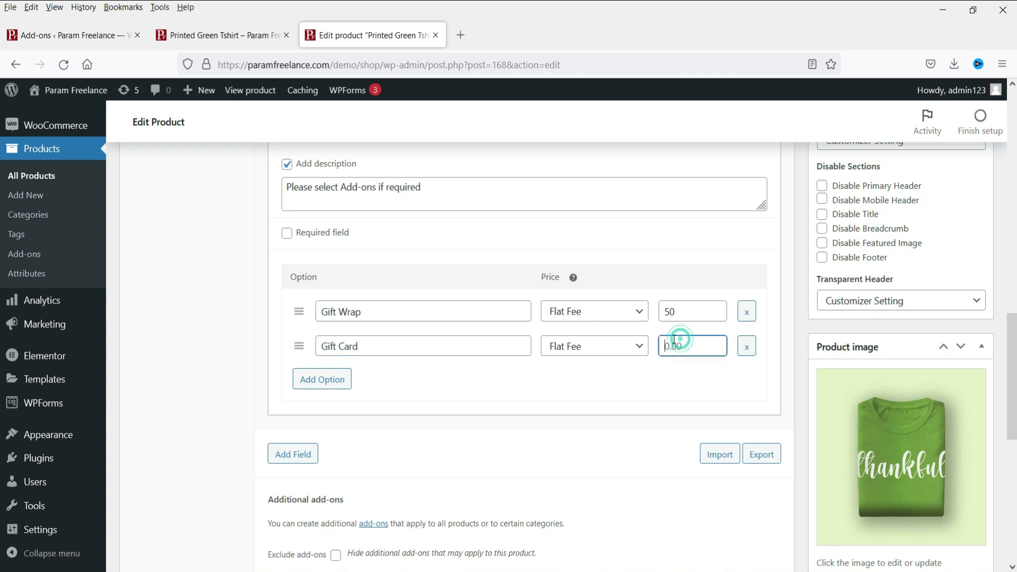
type("25")
Add a third option named "Message" with a flat fee of 25
left_click(324, 382)
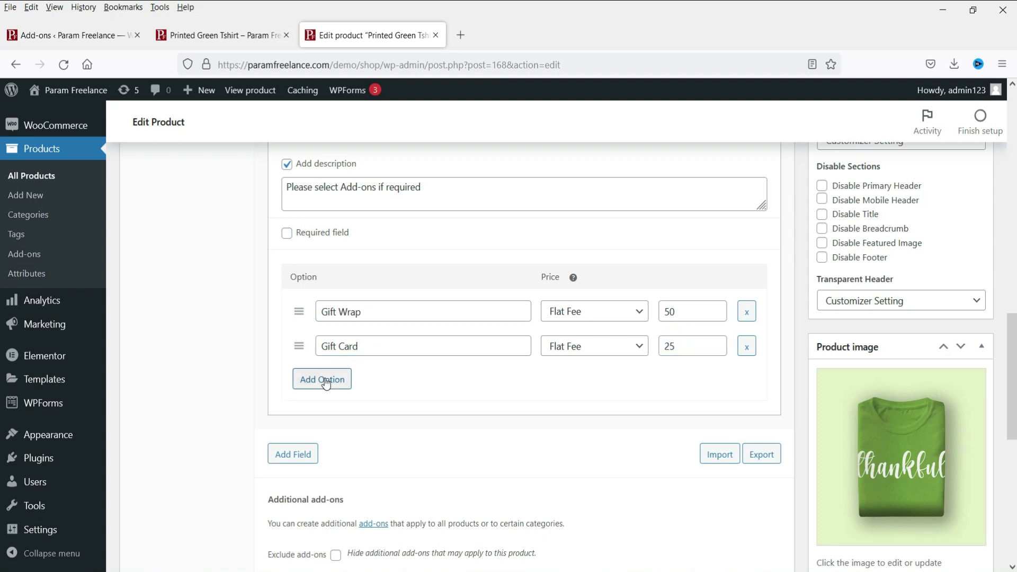
left_click(325, 381)
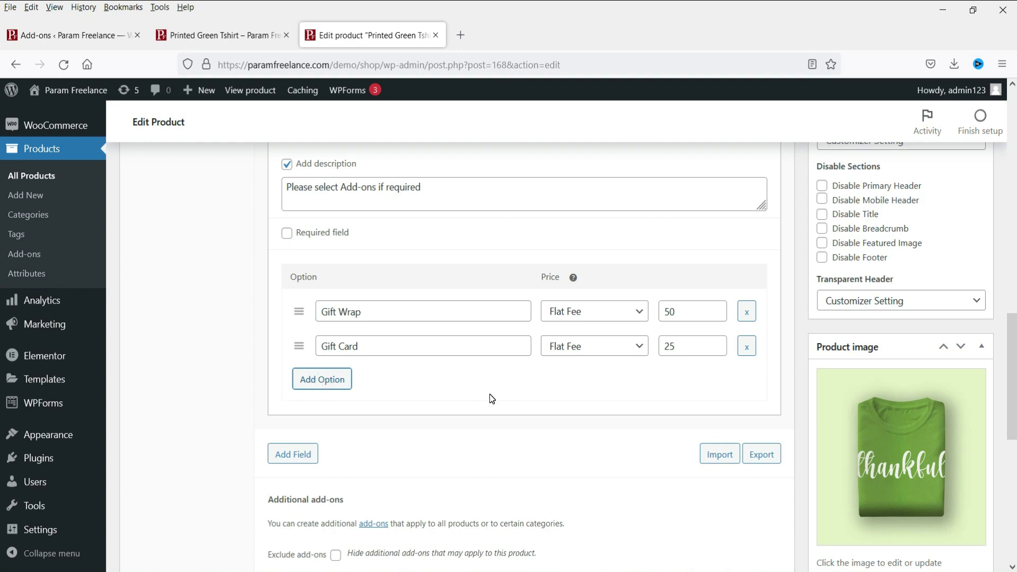
type("Message")
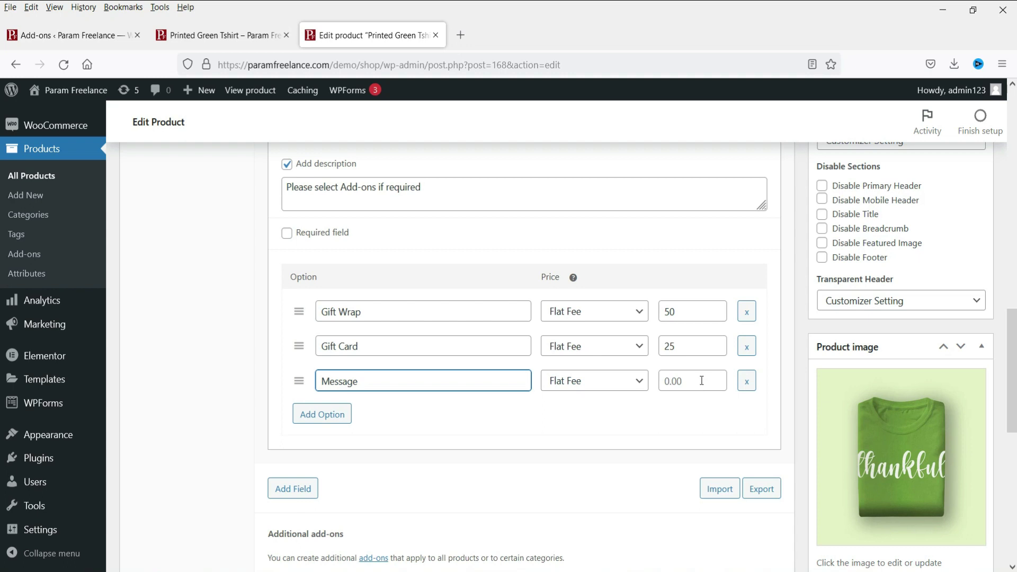
left_click(700, 380)
type("25")
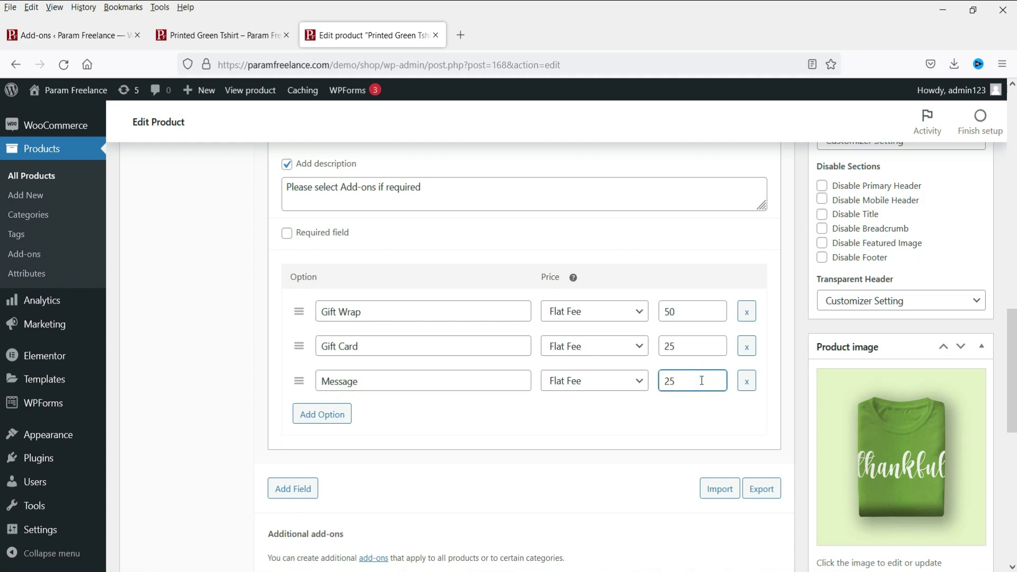
left_click(607, 412)
Update the Printed Green Tshirt product and reload its public page to check the New Add ons checkboxes
scroll(519, 365, "up", 2)
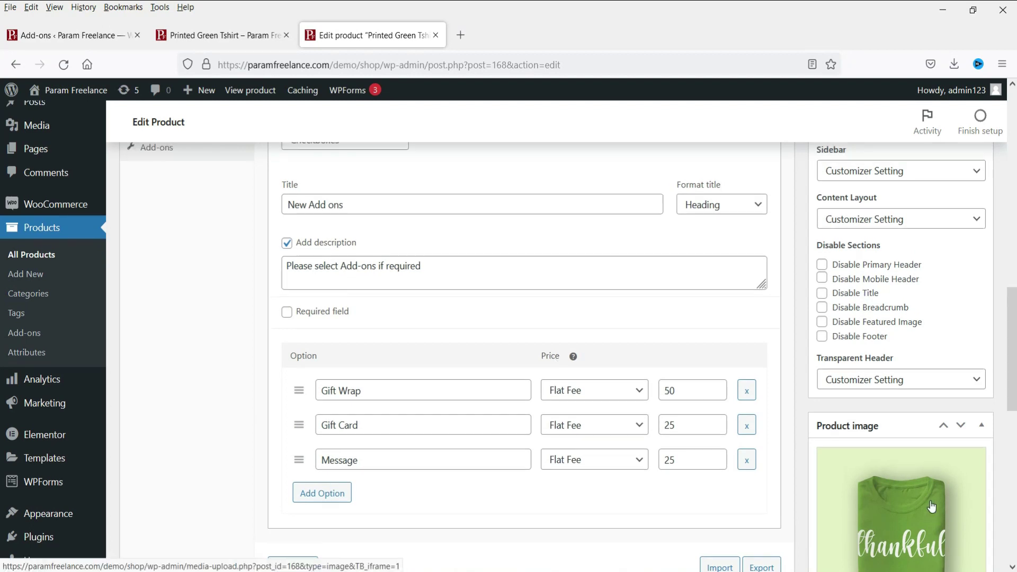
scroll(953, 450, "up", 8)
left_click(977, 212)
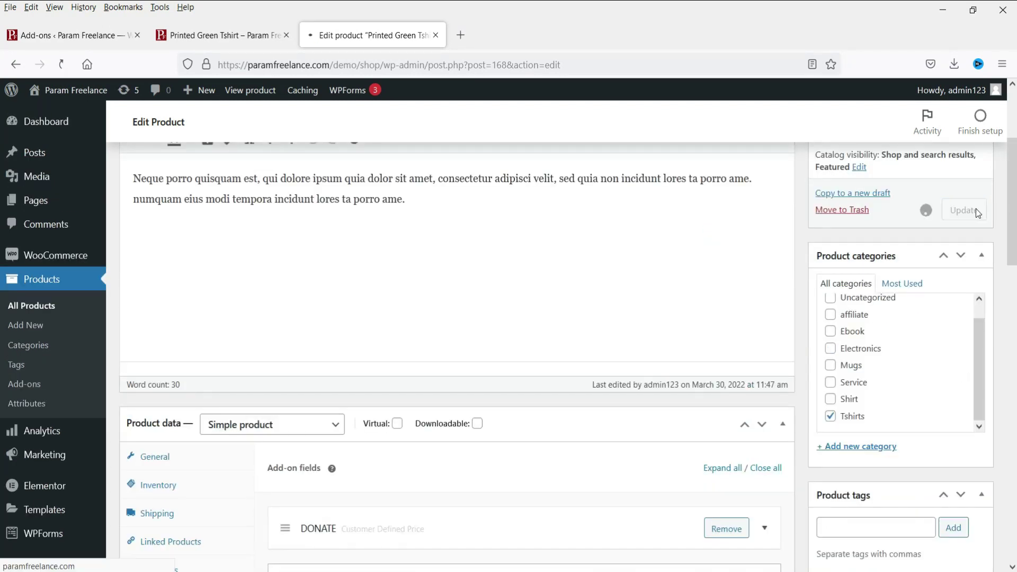
left_click(188, 36)
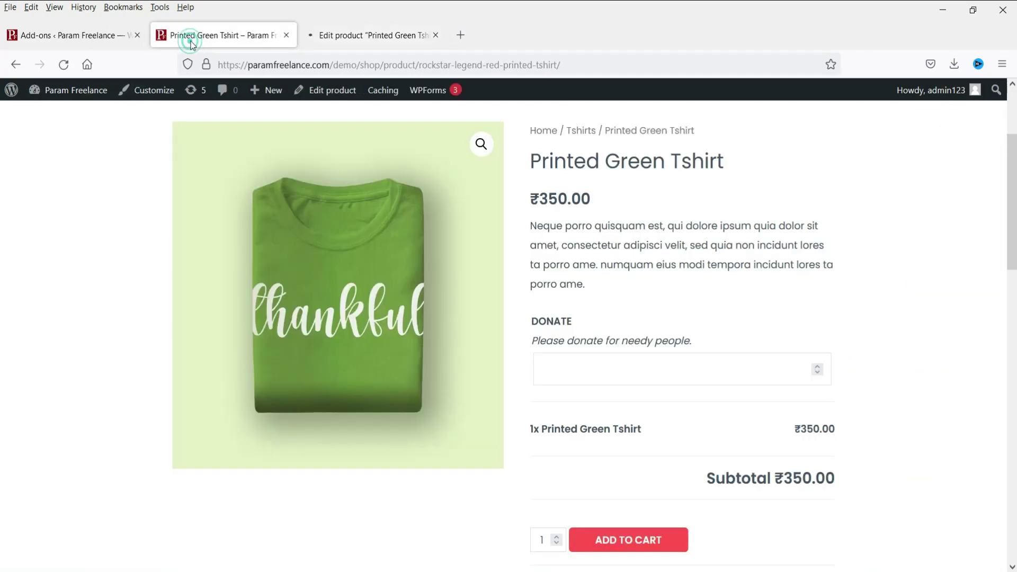
left_click(63, 64)
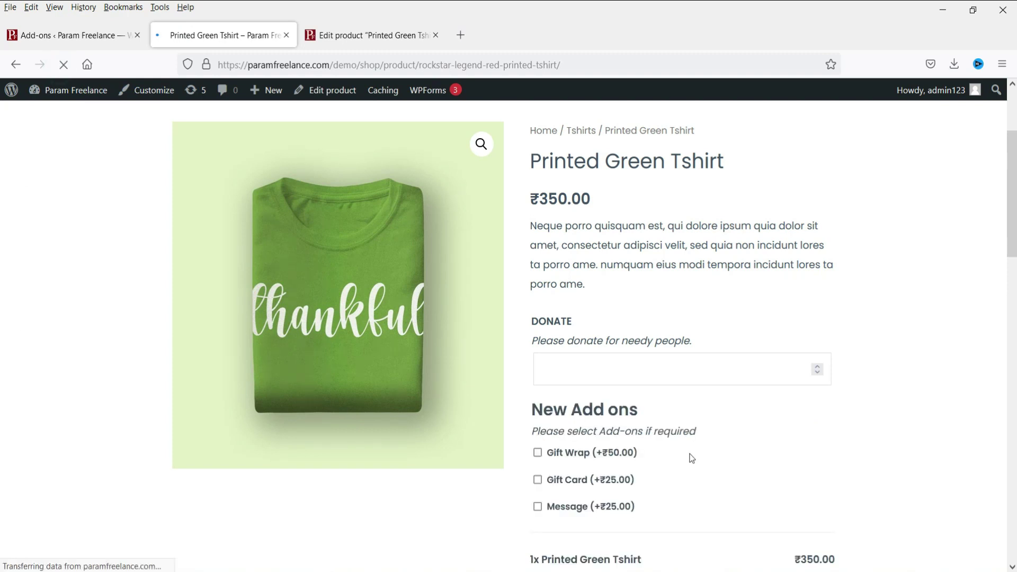
scroll(909, 317, "down", 2)
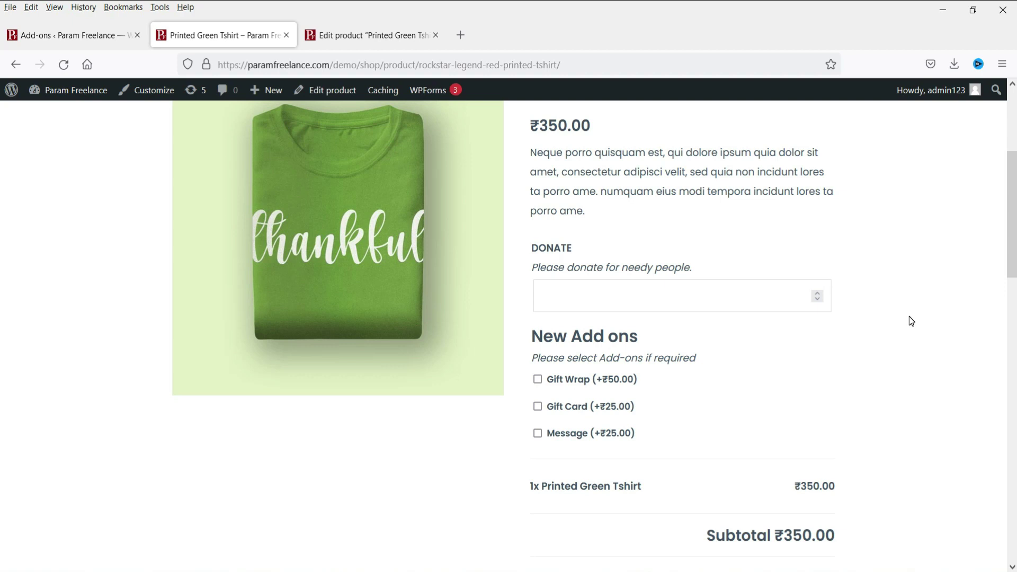
Enter a donation of 50 and select the Gift Wrap, Gift Card and Message add-ons on the product page
left_click(578, 293)
type("50")
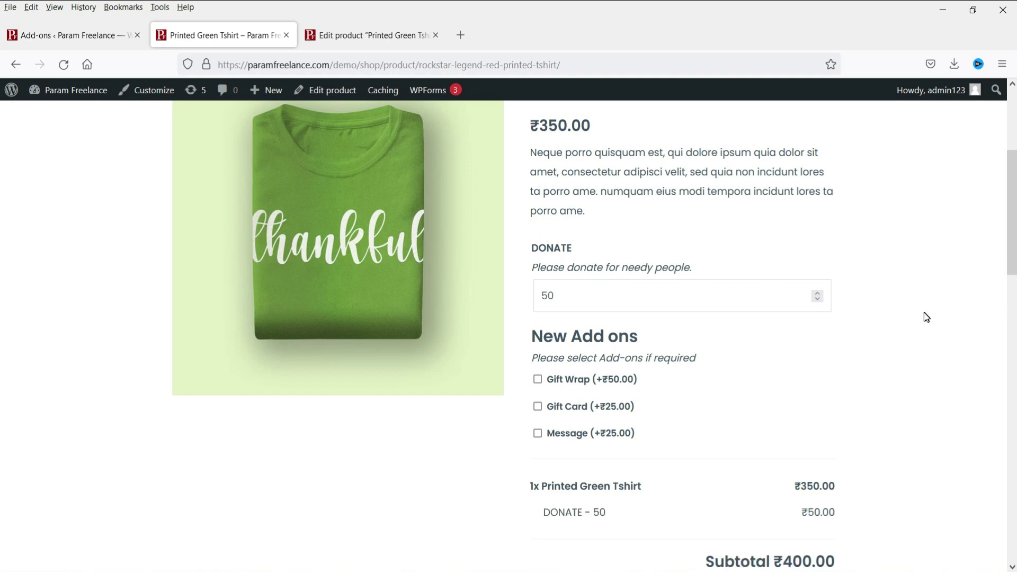
scroll(789, 513, "down", 2)
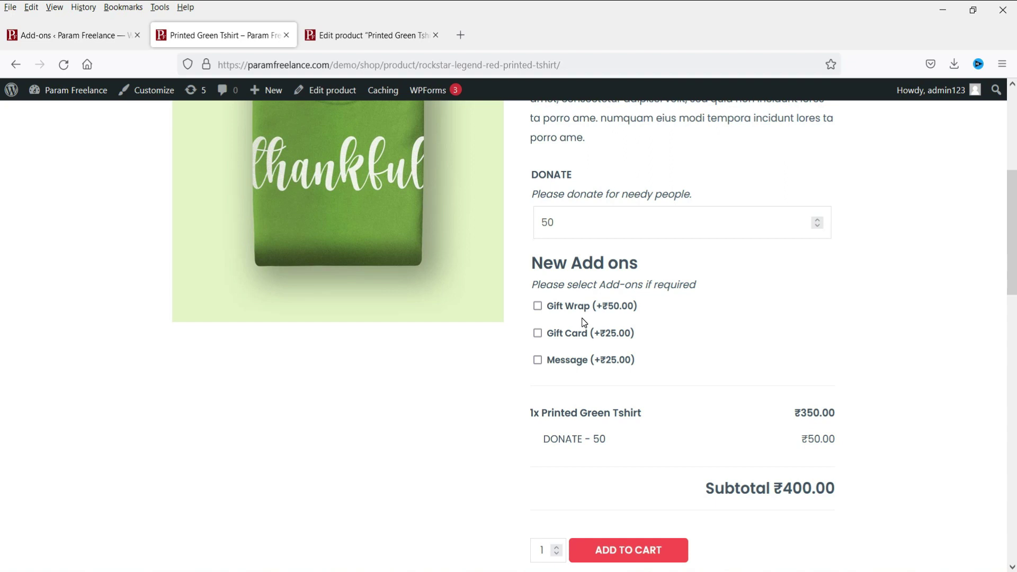
left_click(537, 307)
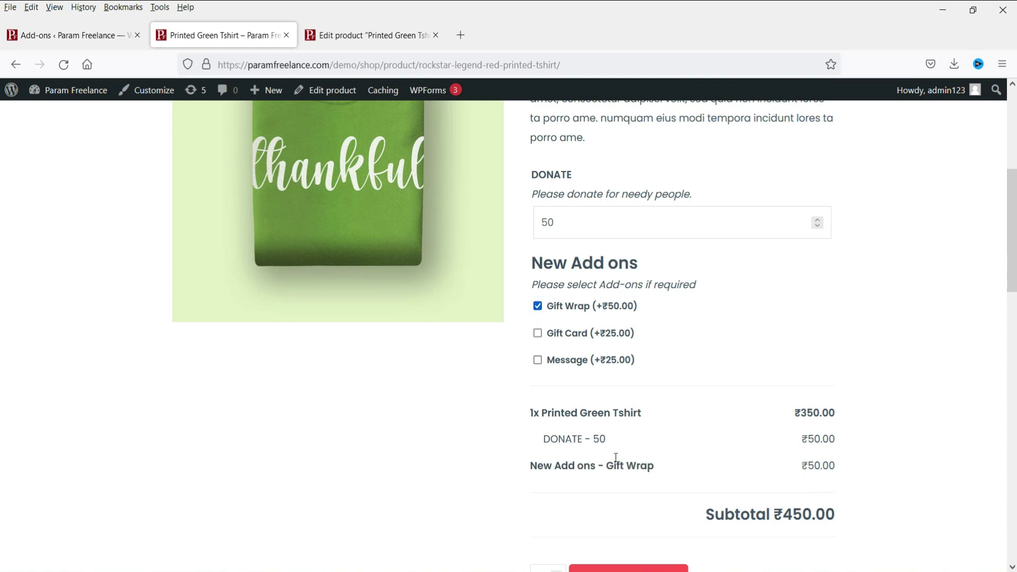
left_click(538, 333)
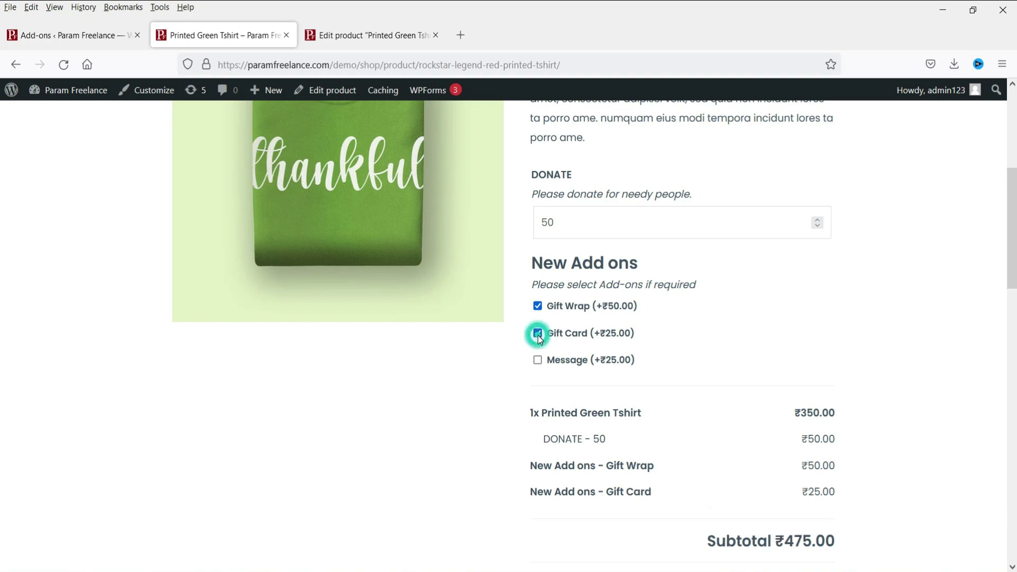
scroll(980, 437, "down", 3)
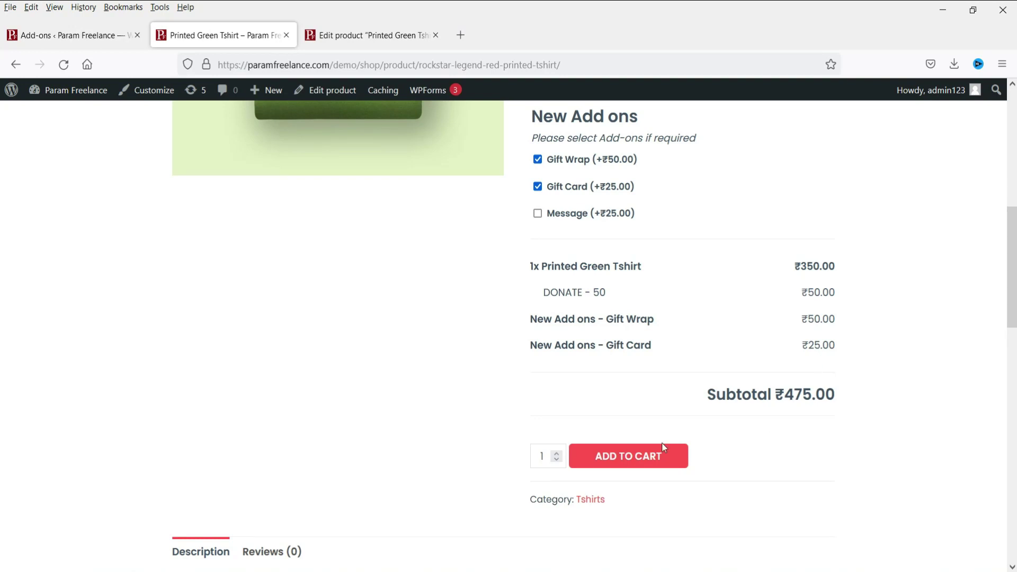
left_click(538, 213)
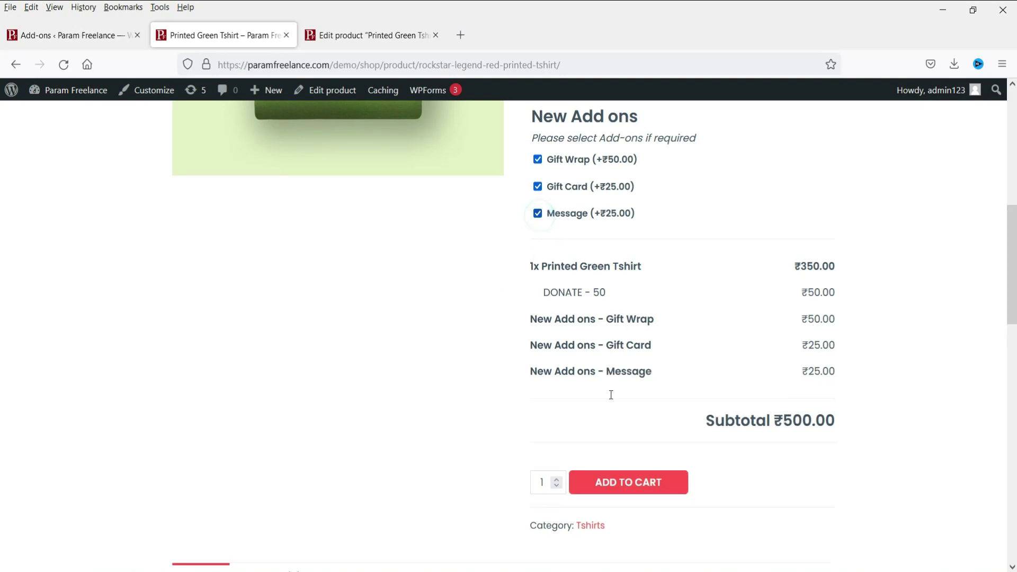
Reopen the New Add ons field in the product editor and examine its Message option
left_click(344, 35)
scroll(604, 323, "down", 5)
scroll(604, 323, "down", 8)
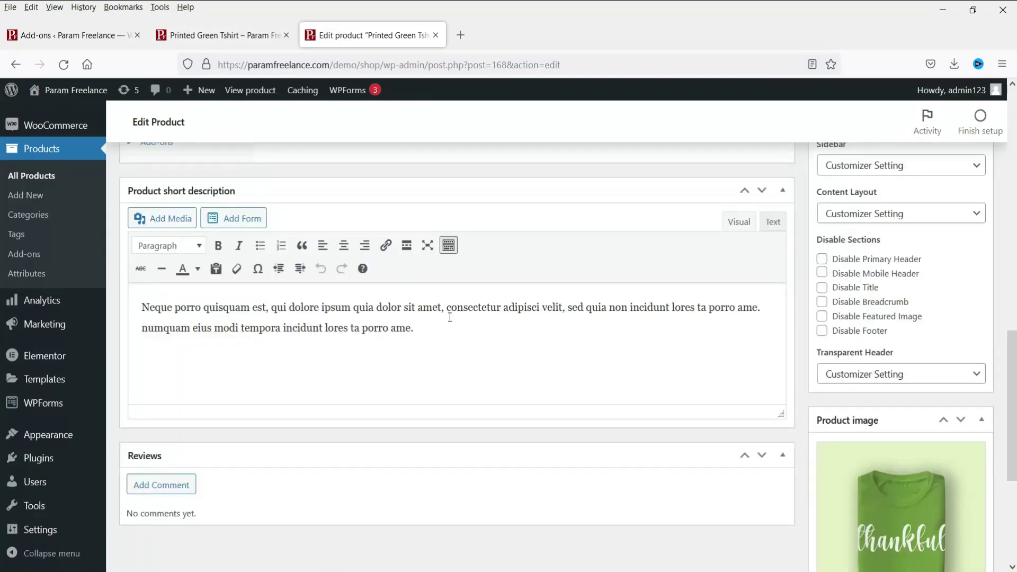
scroll(450, 317, "up", 4)
left_click(161, 362)
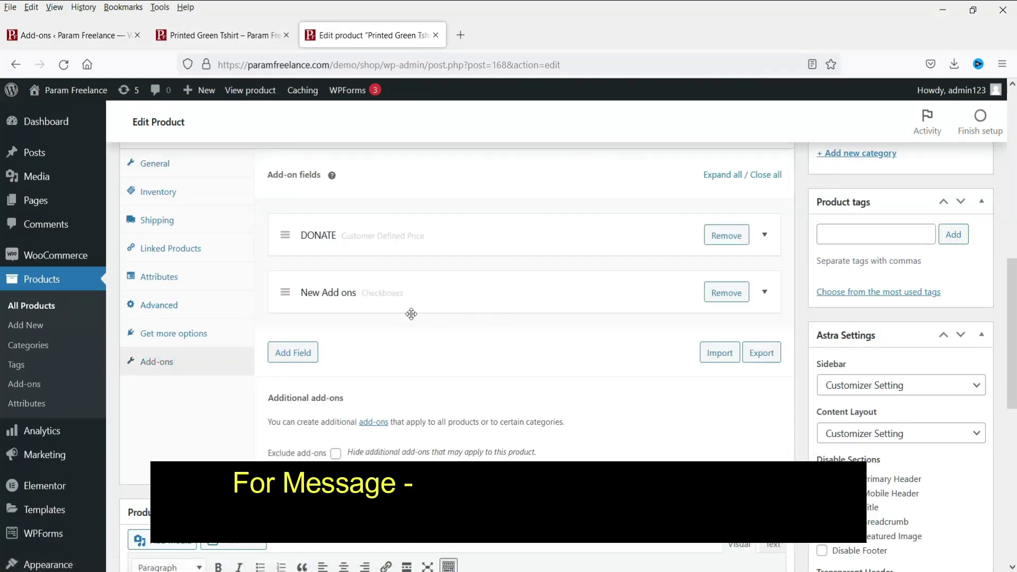
left_click(290, 299)
scroll(491, 401, "down", 5)
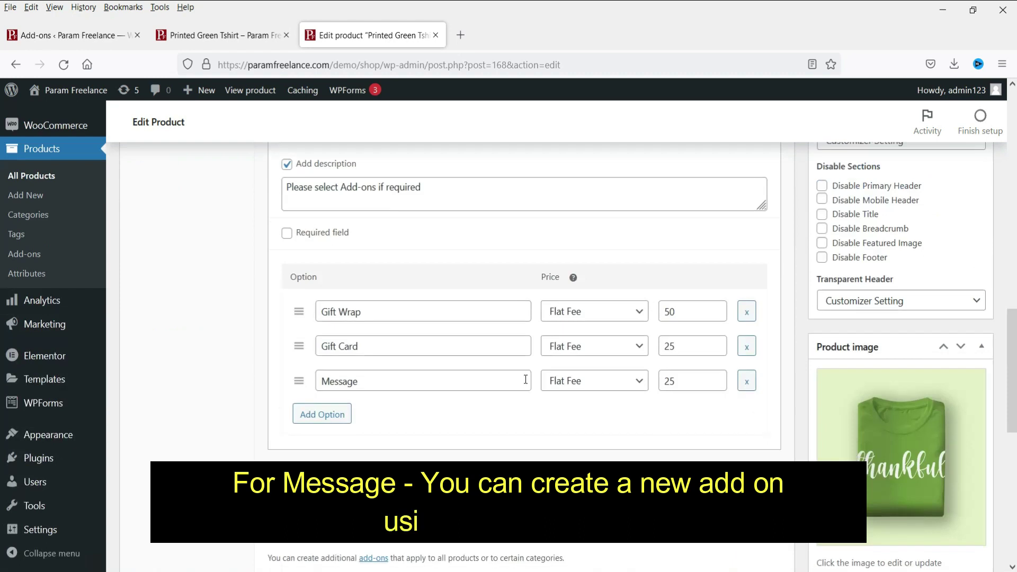
left_click(505, 391)
left_click(492, 385)
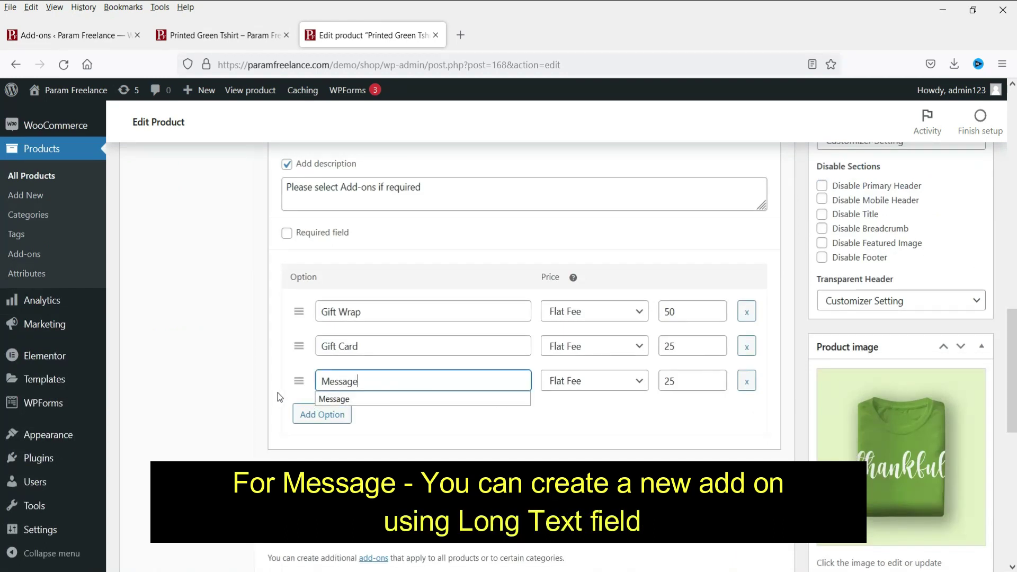
left_click(305, 382)
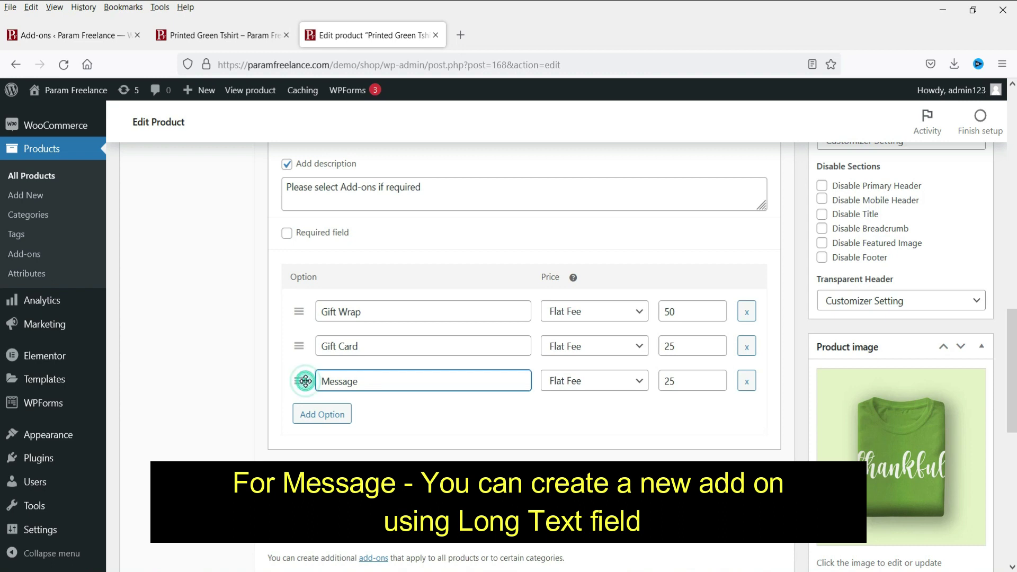
Add the Printed Green Tshirt with its donation and selected add-ons to the cart and open the cart page
scroll(551, 422, "down", 3)
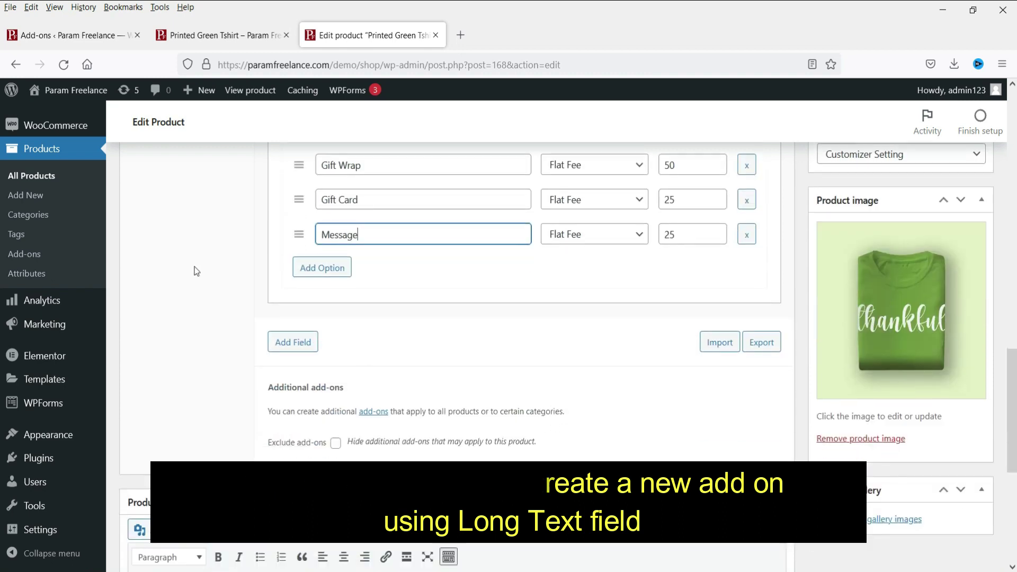
left_click(217, 35)
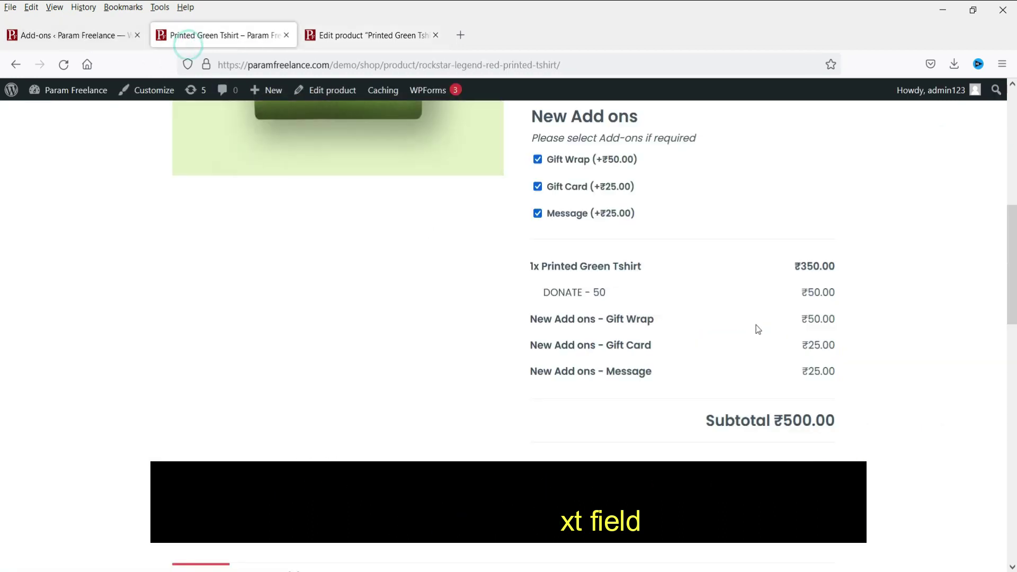
scroll(523, 276, "up", 2)
scroll(827, 331, "down", 4)
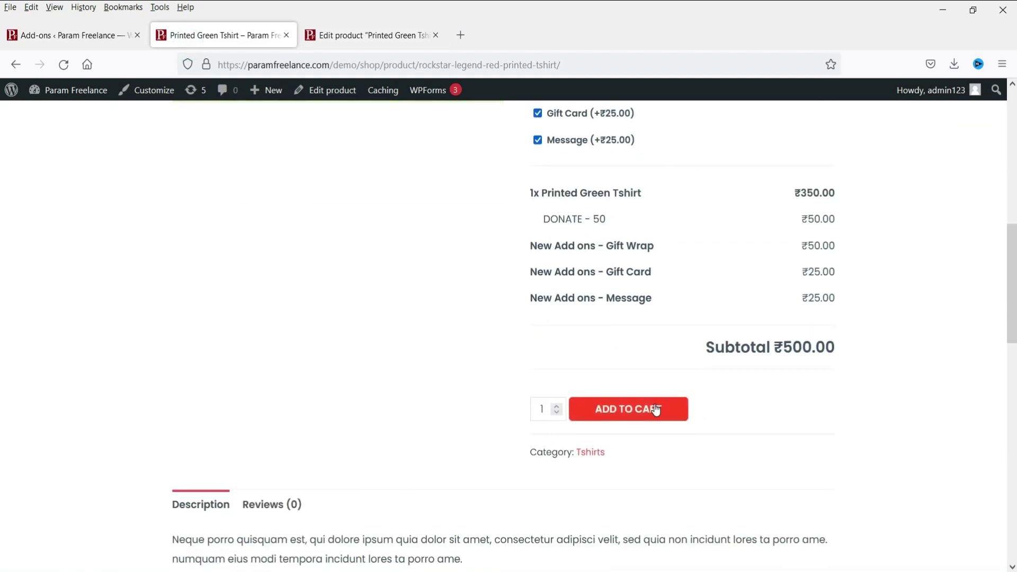
left_click(652, 412)
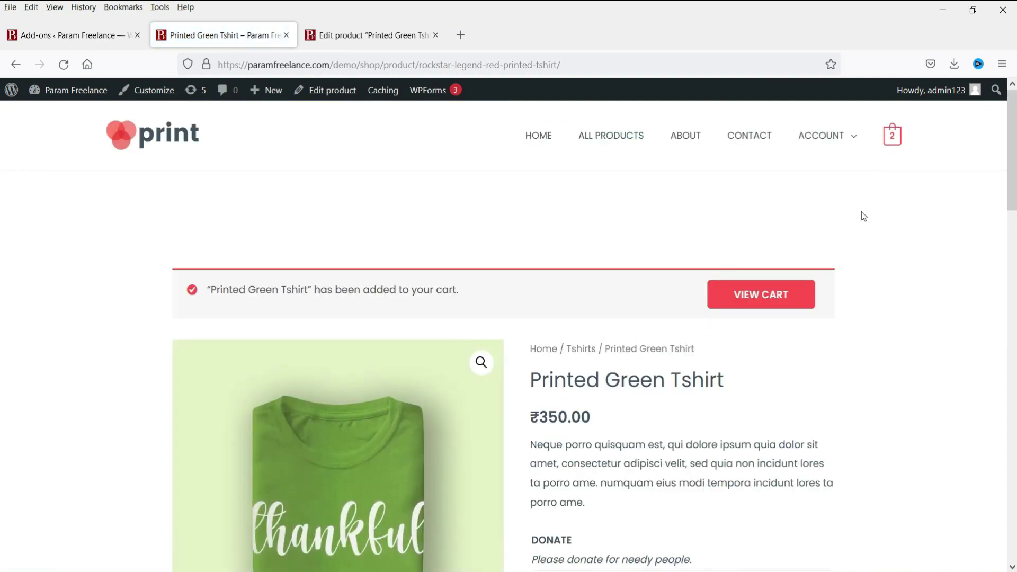
left_click(769, 301)
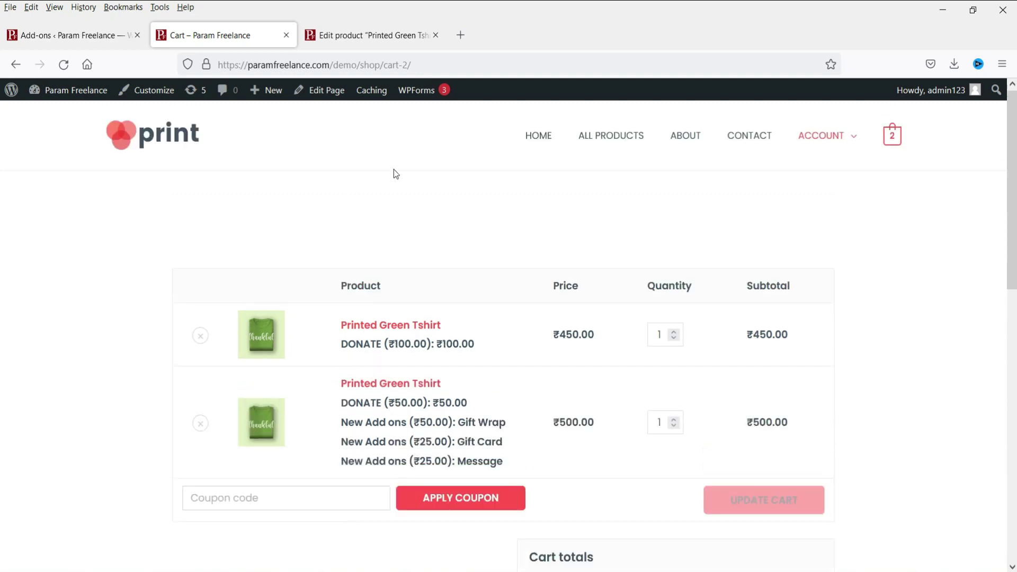
left_click(357, 36)
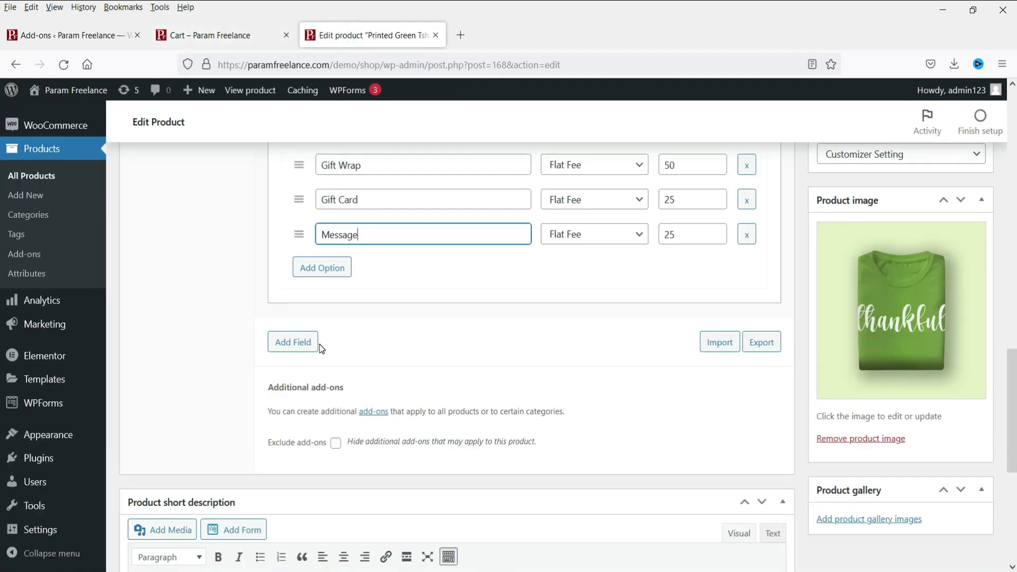
left_click(302, 345)
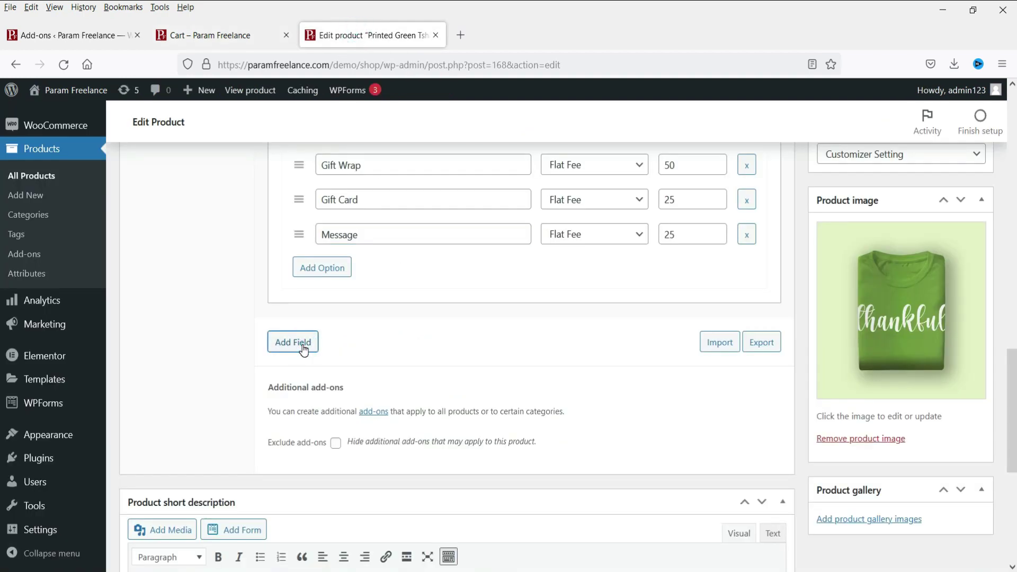
scroll(367, 323, "down", 3)
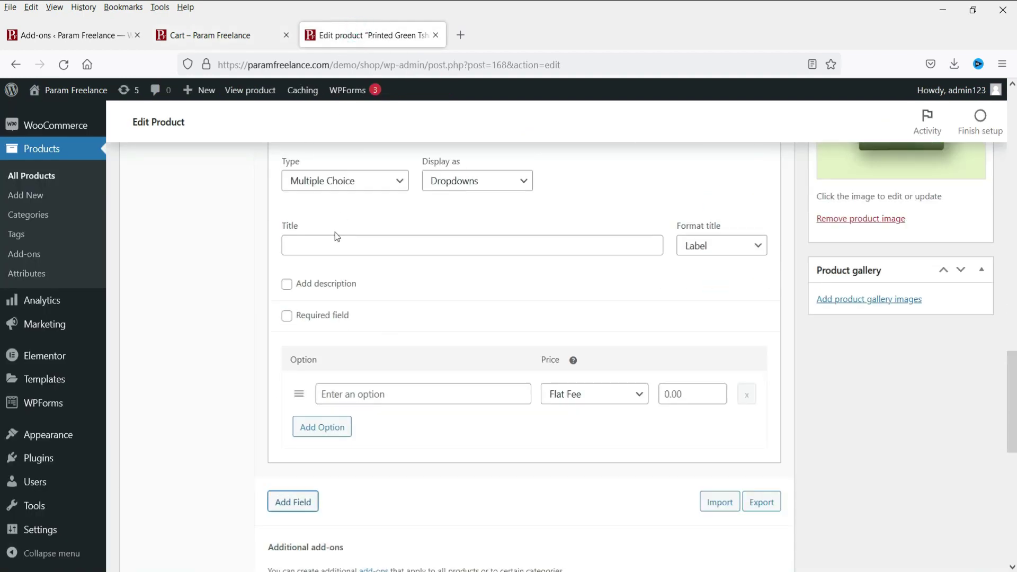
left_click(352, 183)
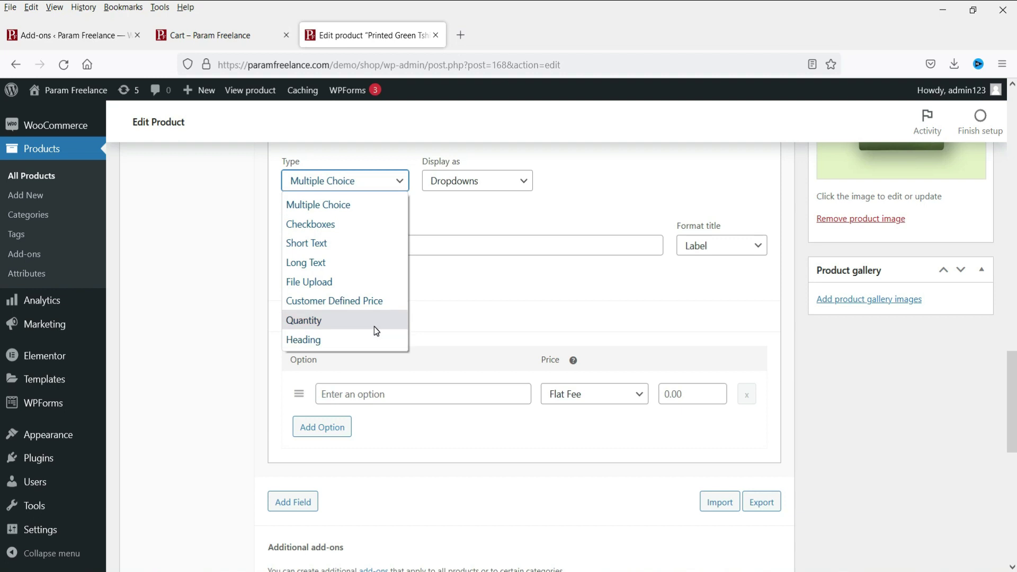
left_click(366, 205)
left_click(563, 193)
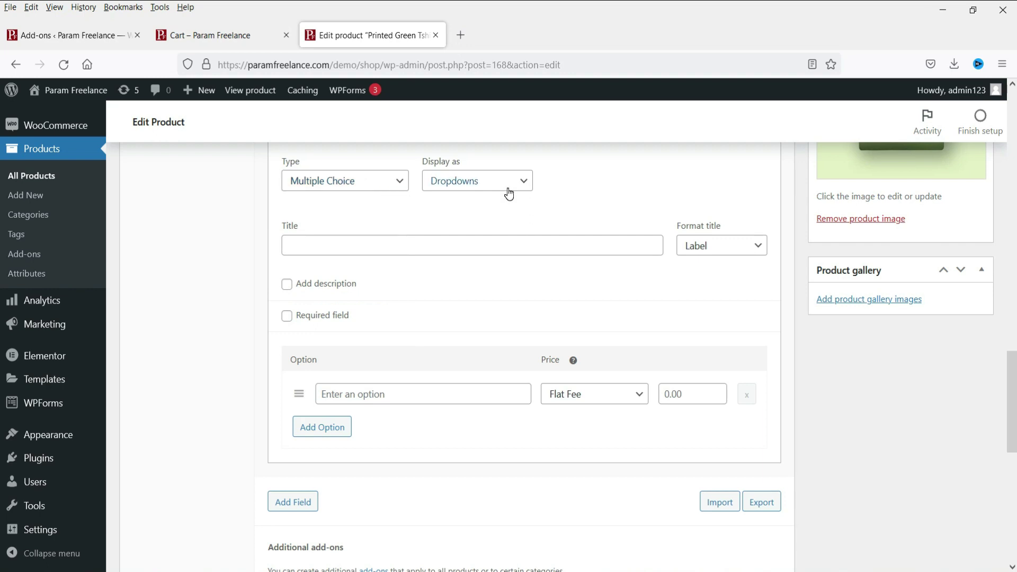
scroll(510, 206, "up", 3)
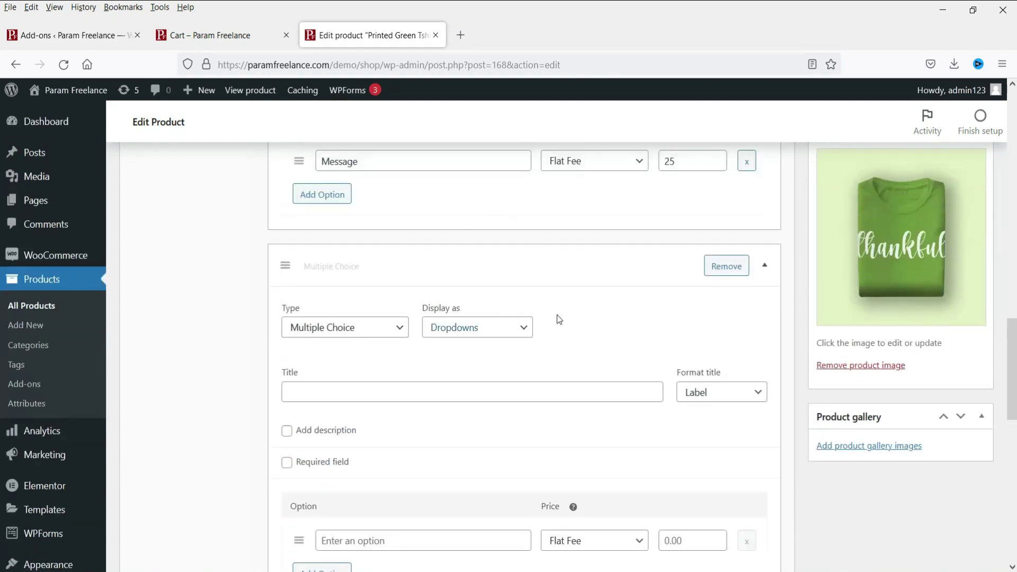
scroll(380, 361, "down", 4)
scroll(578, 375, "up", 4)
left_click(713, 272)
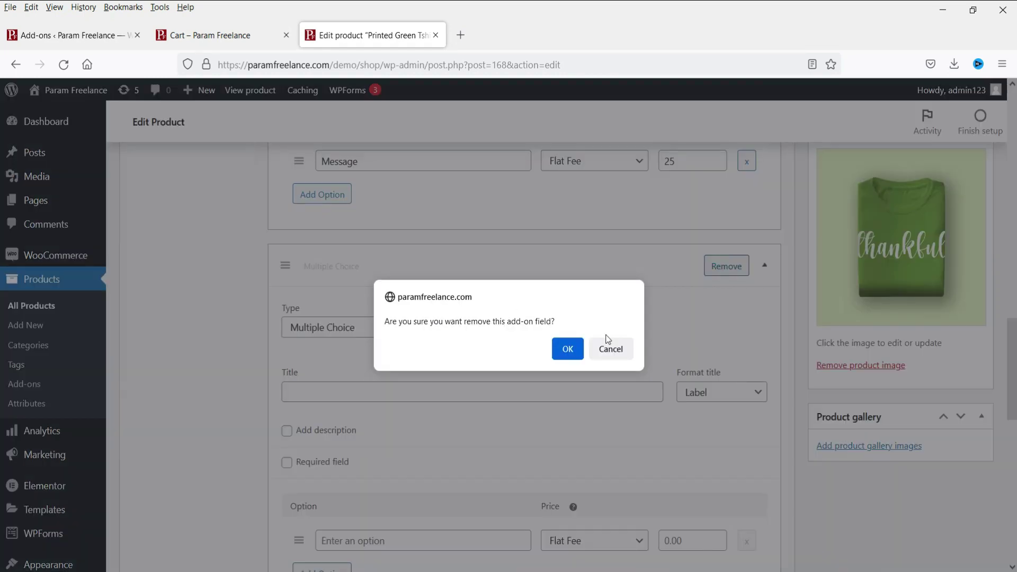
left_click(565, 353)
scroll(404, 340, "up", 4)
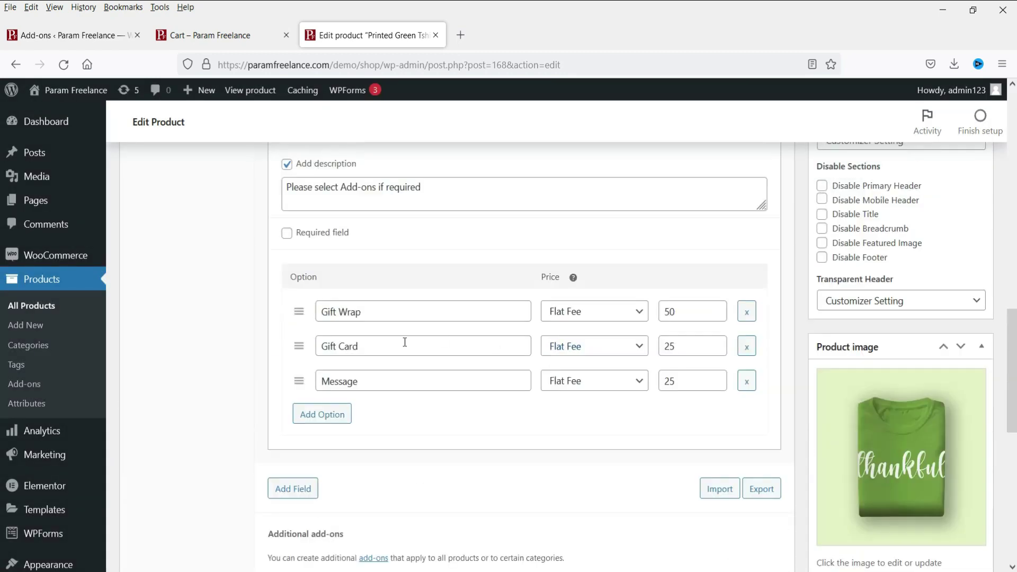
Open the Printed Green Tshirt page from the cart and change the New Add ons field's type to Multiple Choice in the product editor
left_click(208, 33)
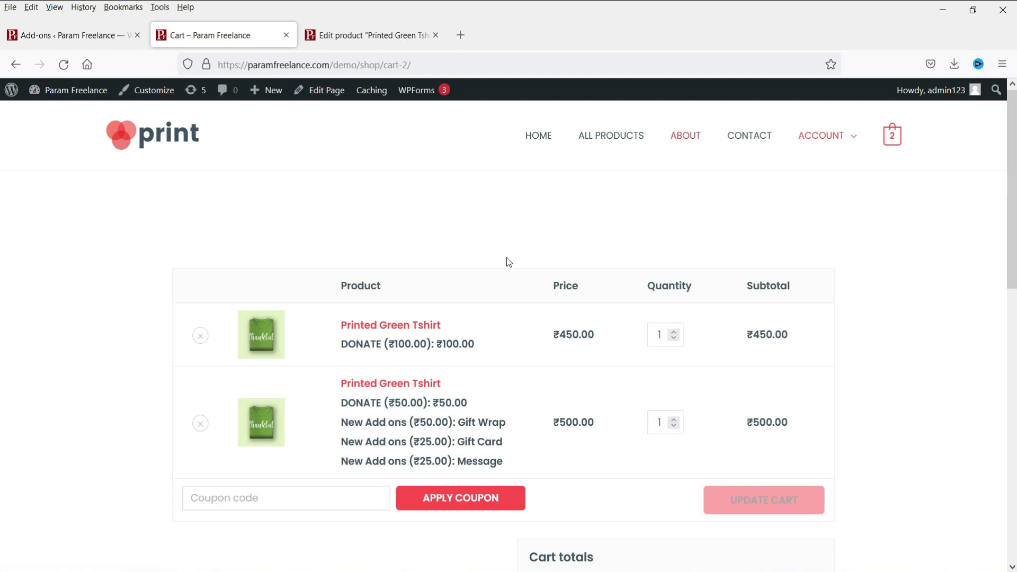
left_click(388, 384)
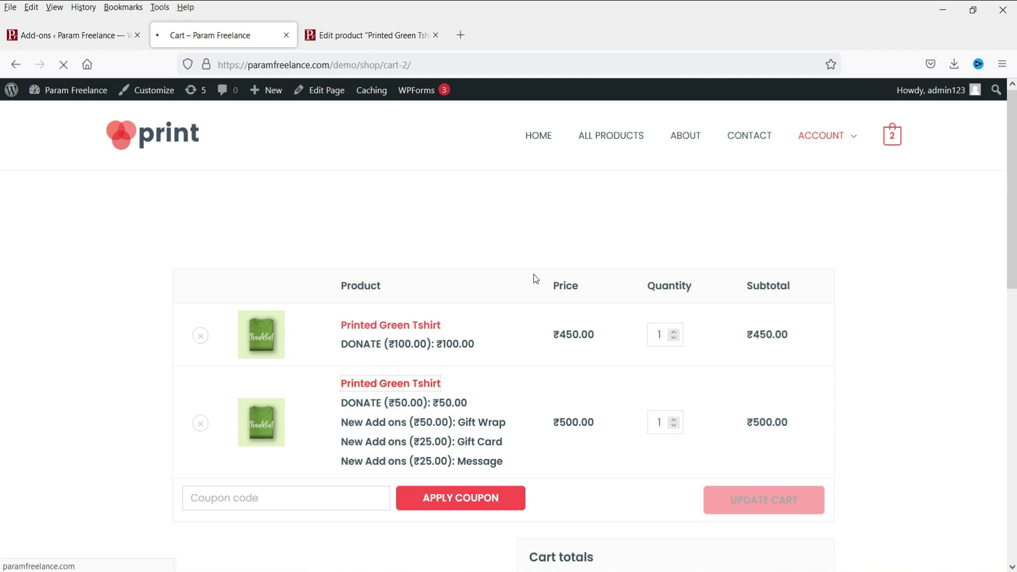
left_click(363, 33)
scroll(453, 264, "up", 4)
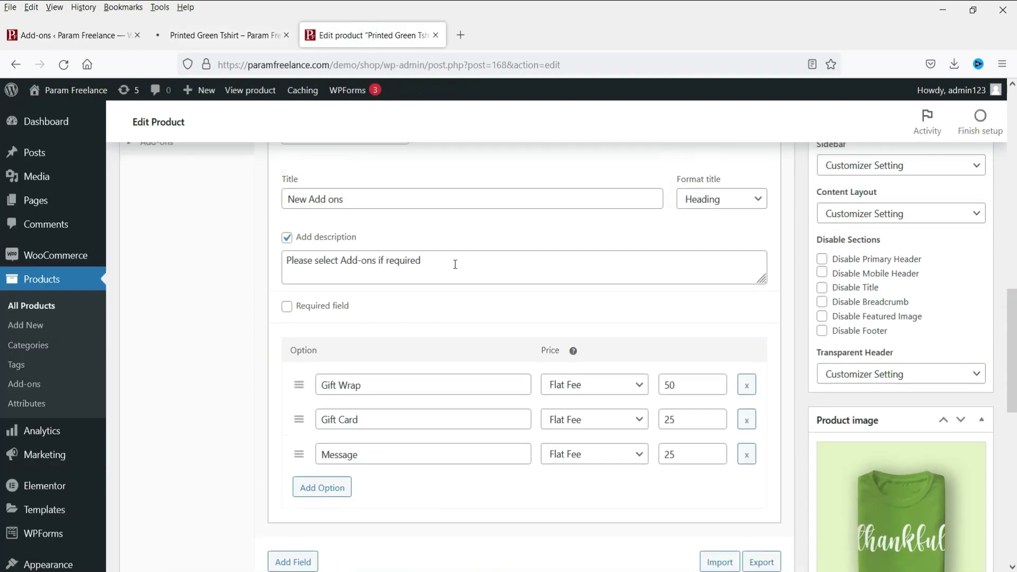
left_click(363, 286)
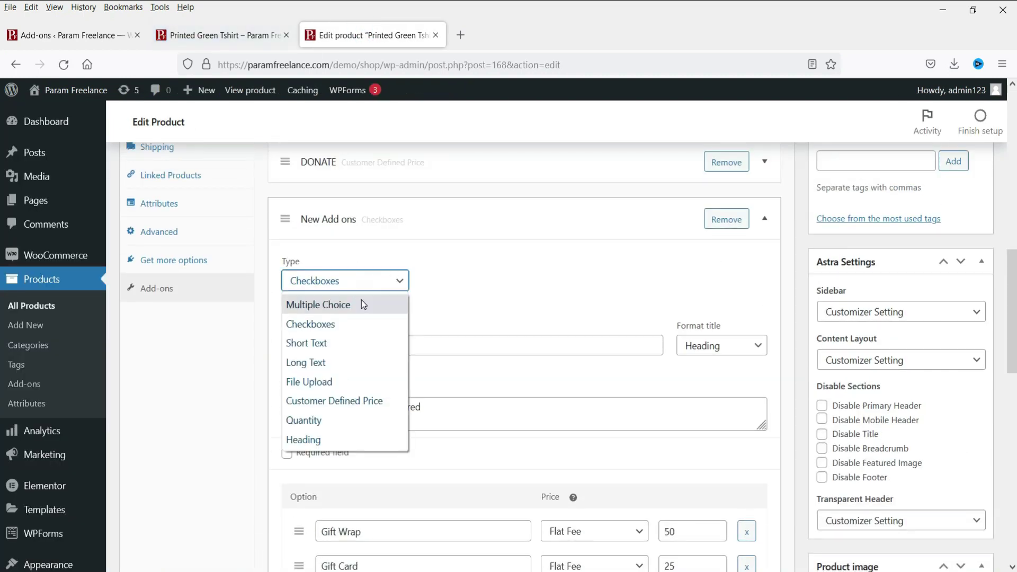
left_click(360, 300)
scroll(420, 312, "down", 5)
scroll(1, 332, "down", 2)
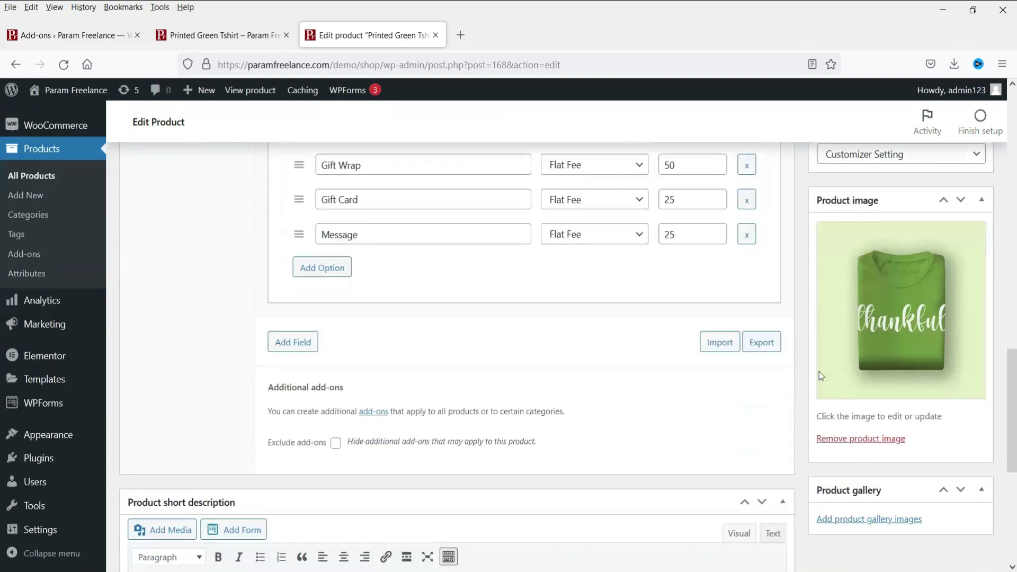
Update the product and reload its public page to check the New Add ons dropdown
scroll(977, 353, "up", 12)
scroll(964, 278, "up", 5)
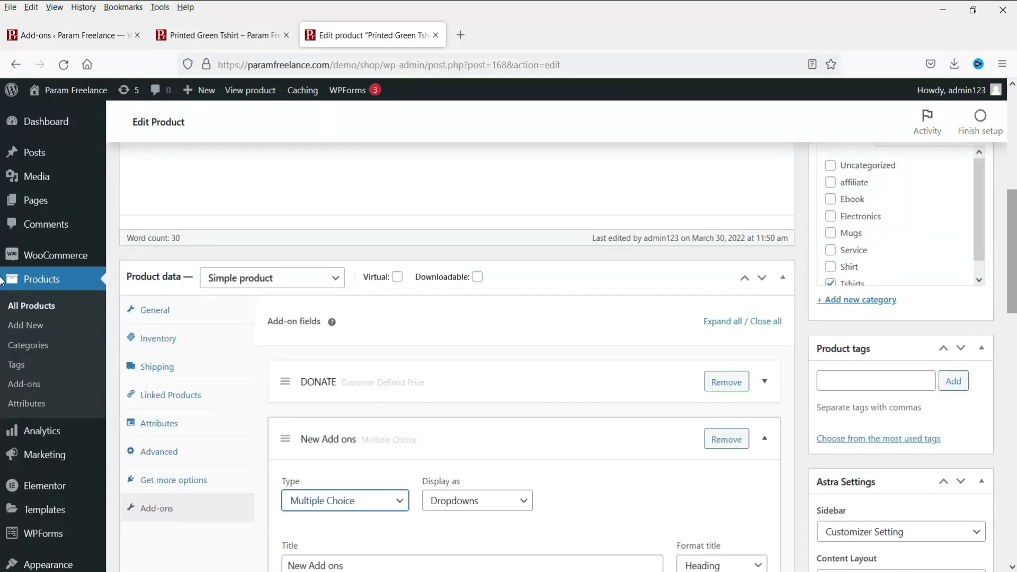
left_click(961, 210)
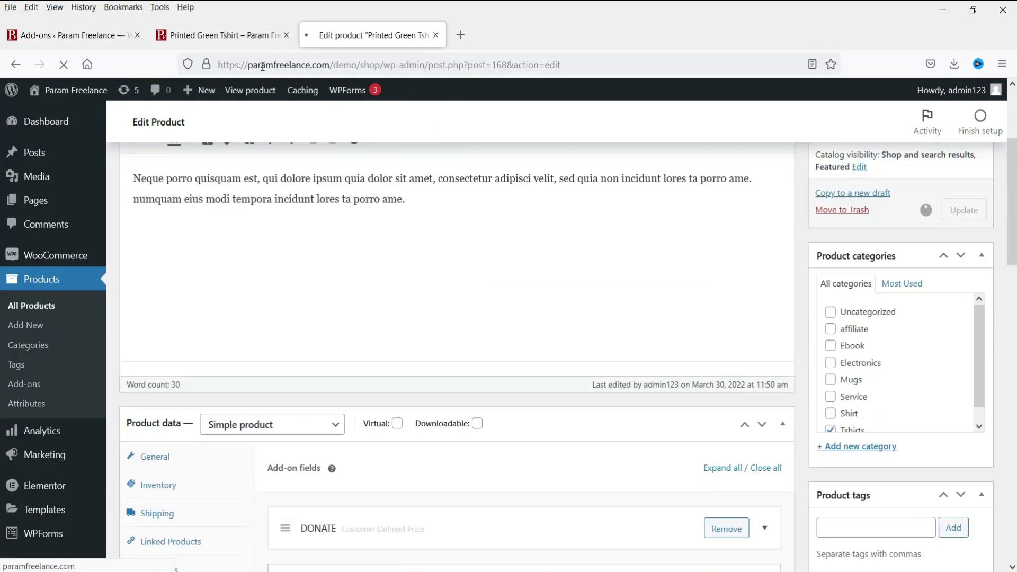
left_click(221, 41)
scroll(138, 158, "down", 4)
left_click(64, 65)
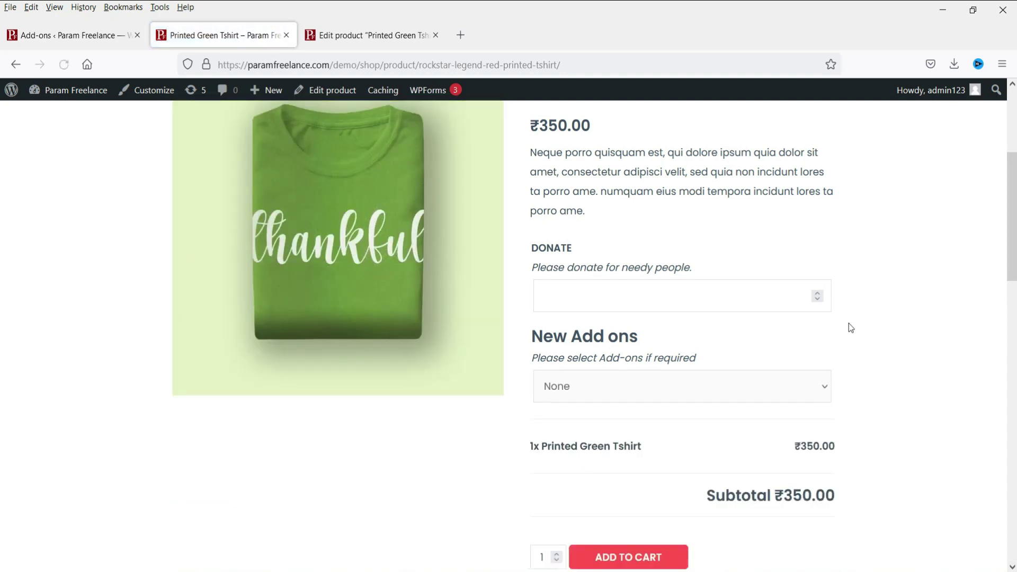
Choose Gift Wrap from the New Add ons dropdown on the product page and return to the product editor
scroll(888, 317, "down", 1)
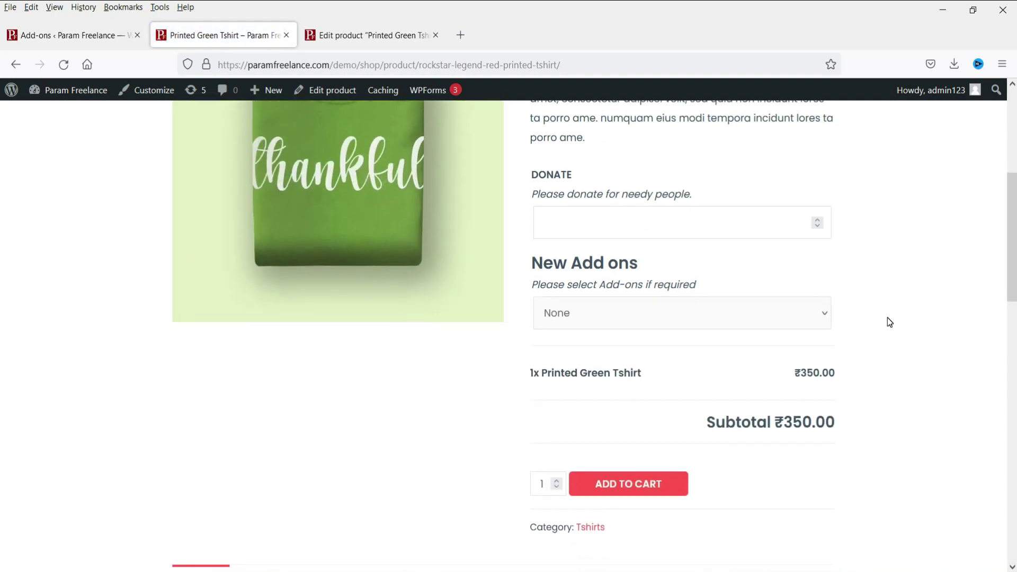
left_click(796, 318)
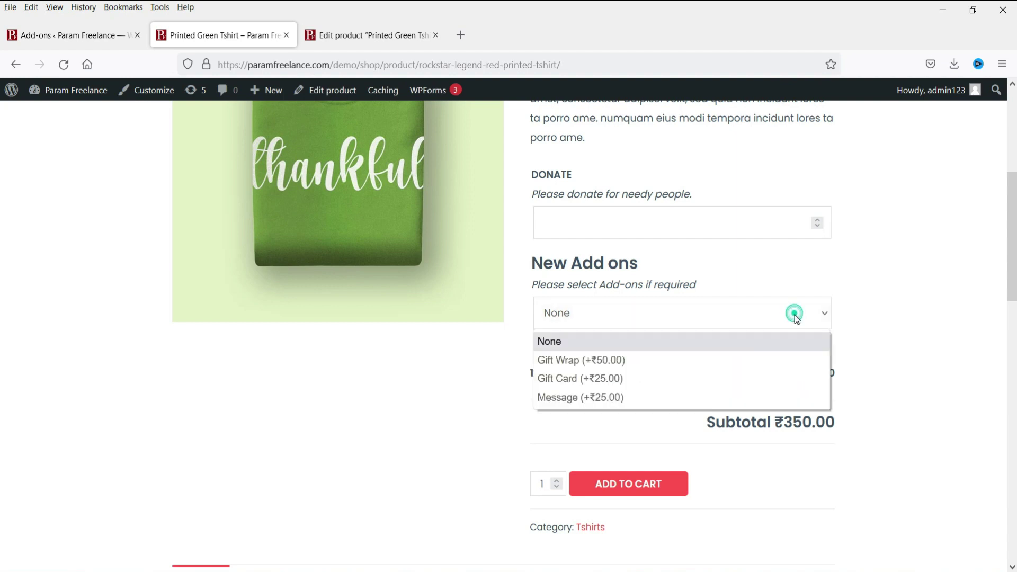
left_click(687, 361)
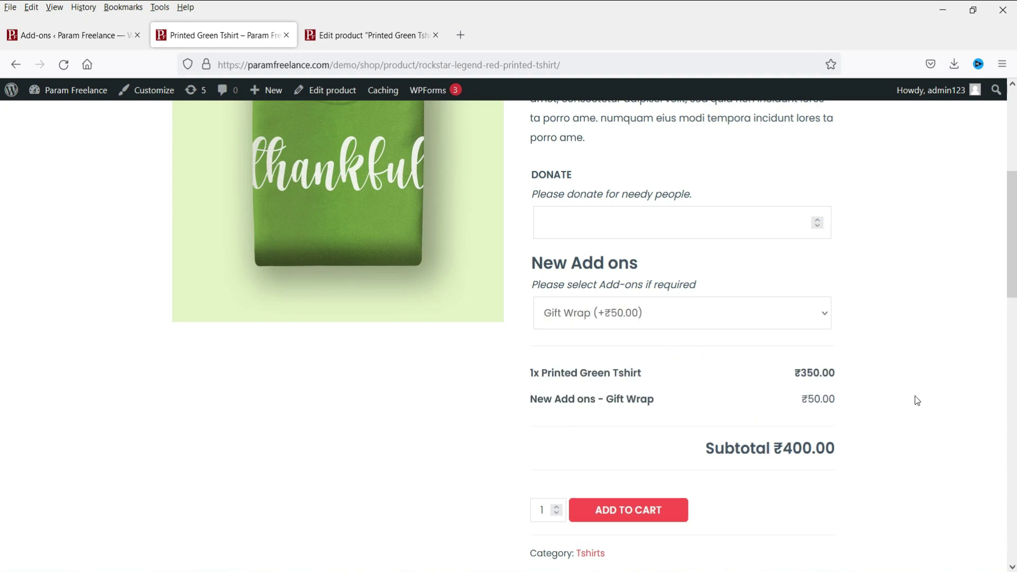
scroll(914, 396, "down", 3)
left_click(342, 42)
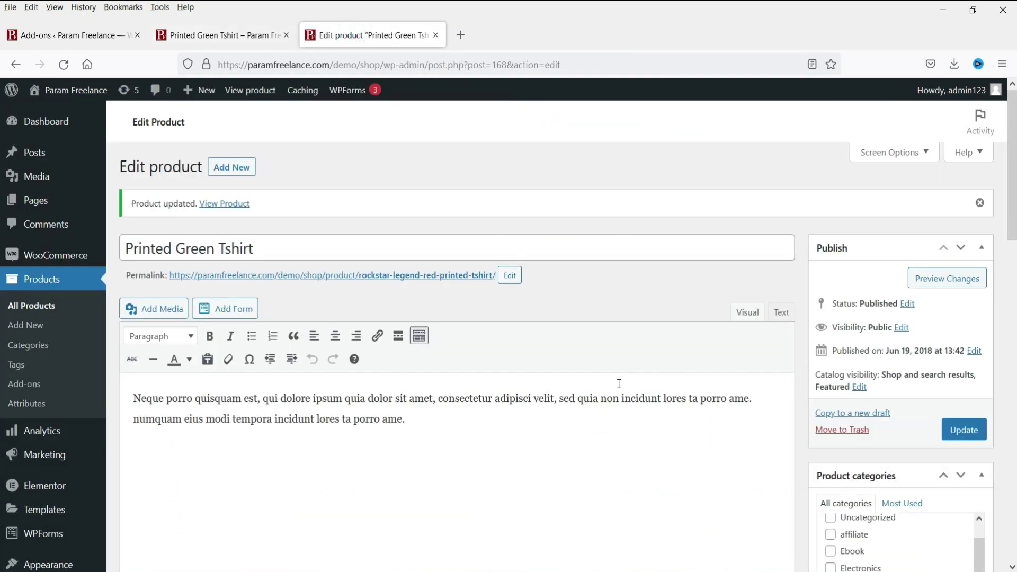
scroll(629, 379, "down", 8)
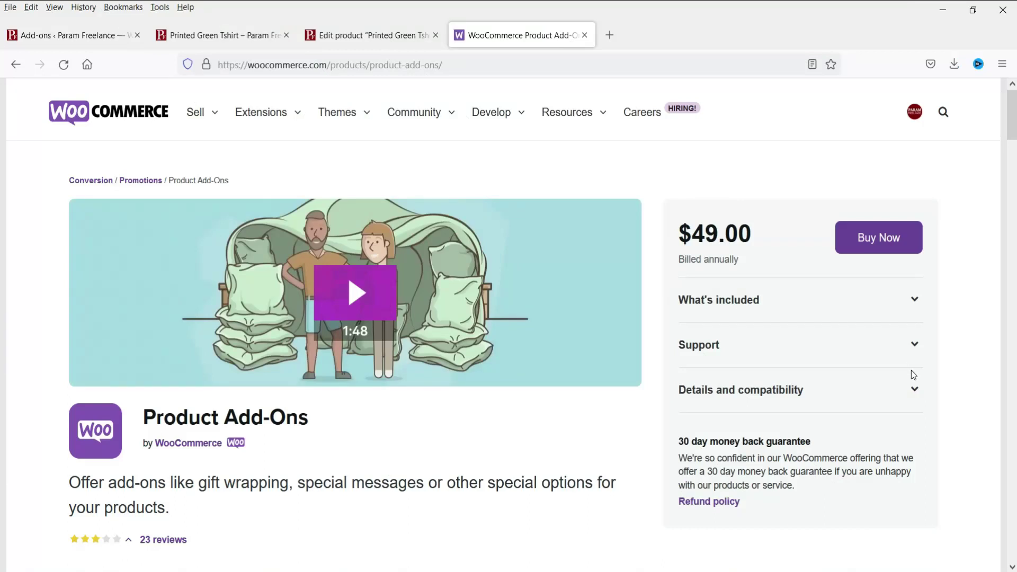